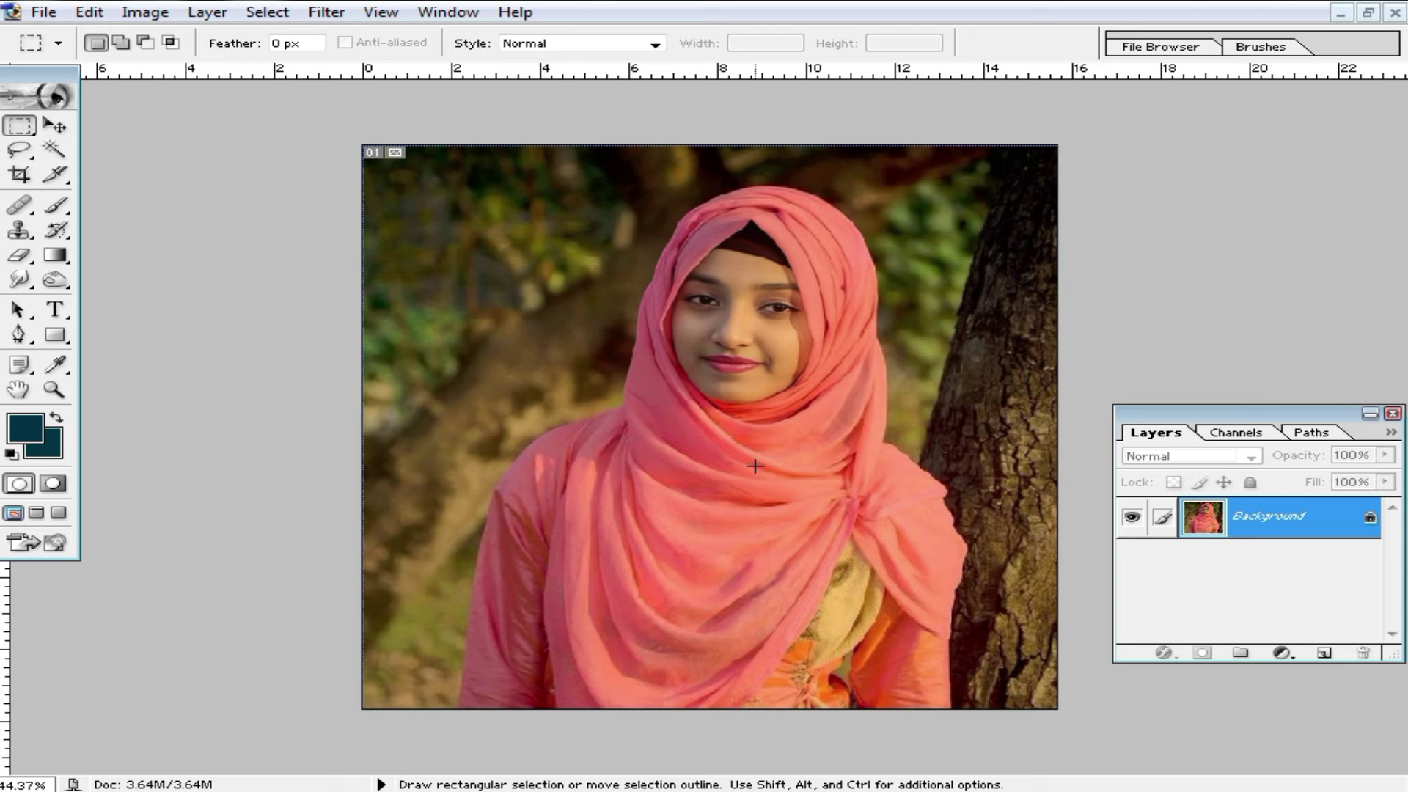
Rotate the whole portrait about -8°, scale it to ~116%, and nudge it down to fill the canvas.
{"action": "key", "text": "ctrl+a"}
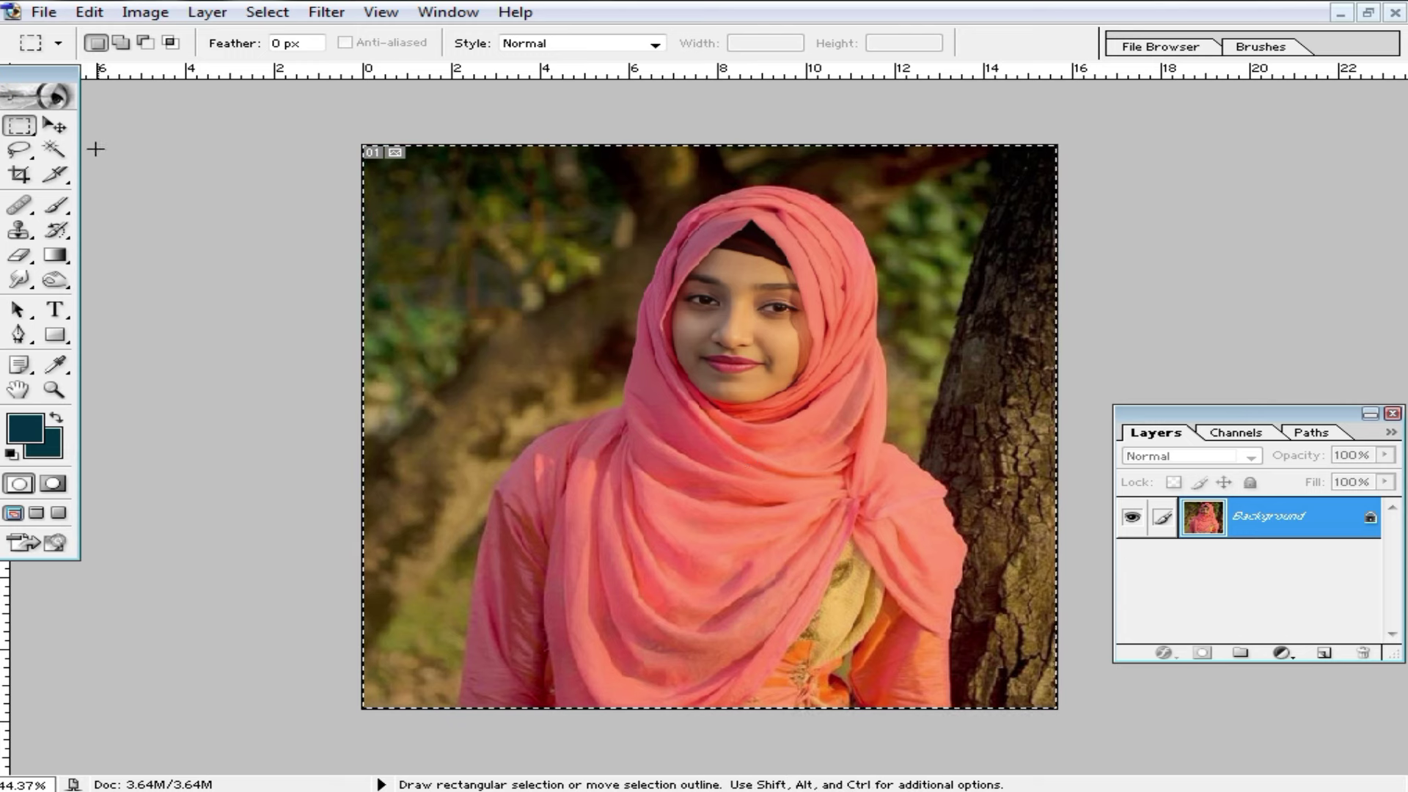
{"action": "left_click", "coordinate": [55, 127]}
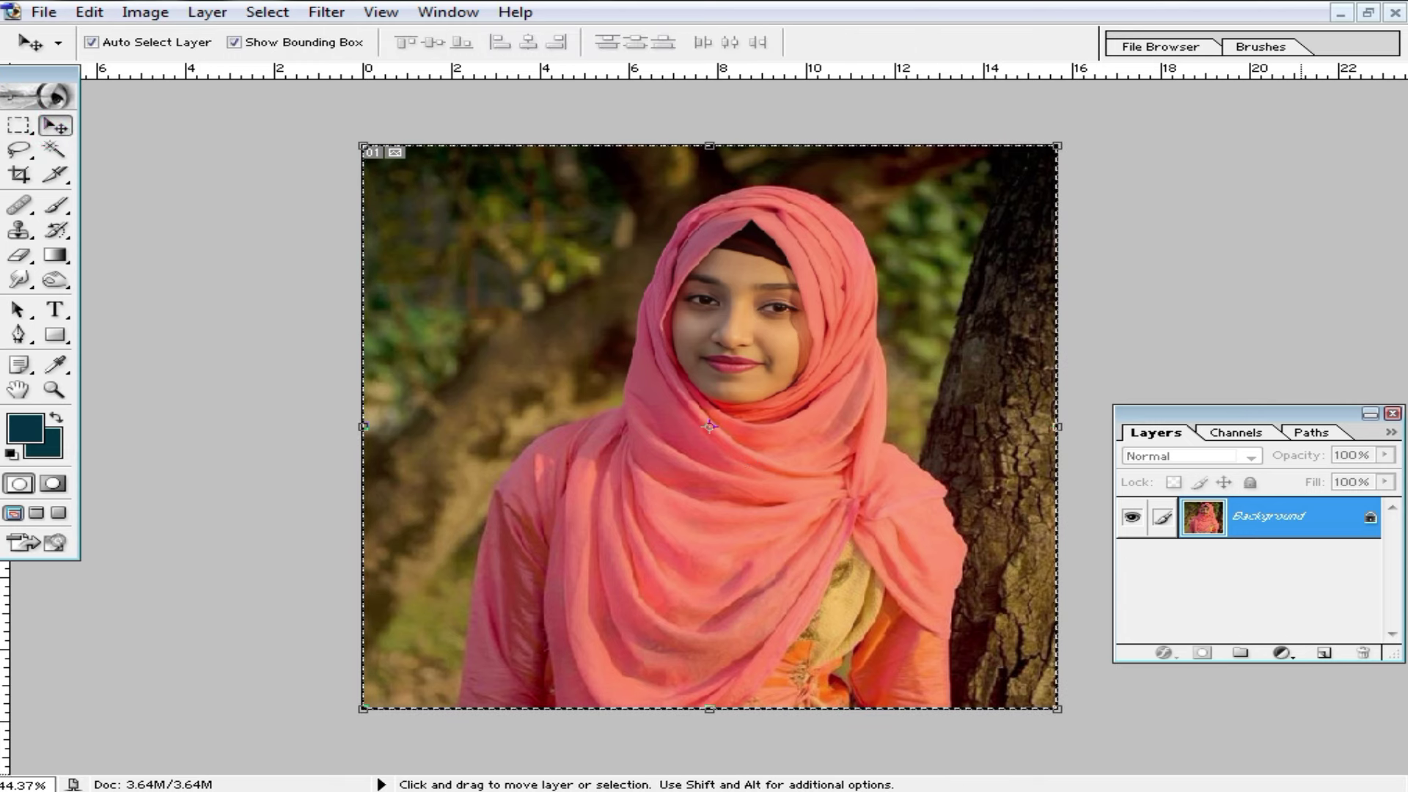
{"action": "left_click_drag", "start_coordinate": [1065, 724], "coordinate": [1203, 735]}
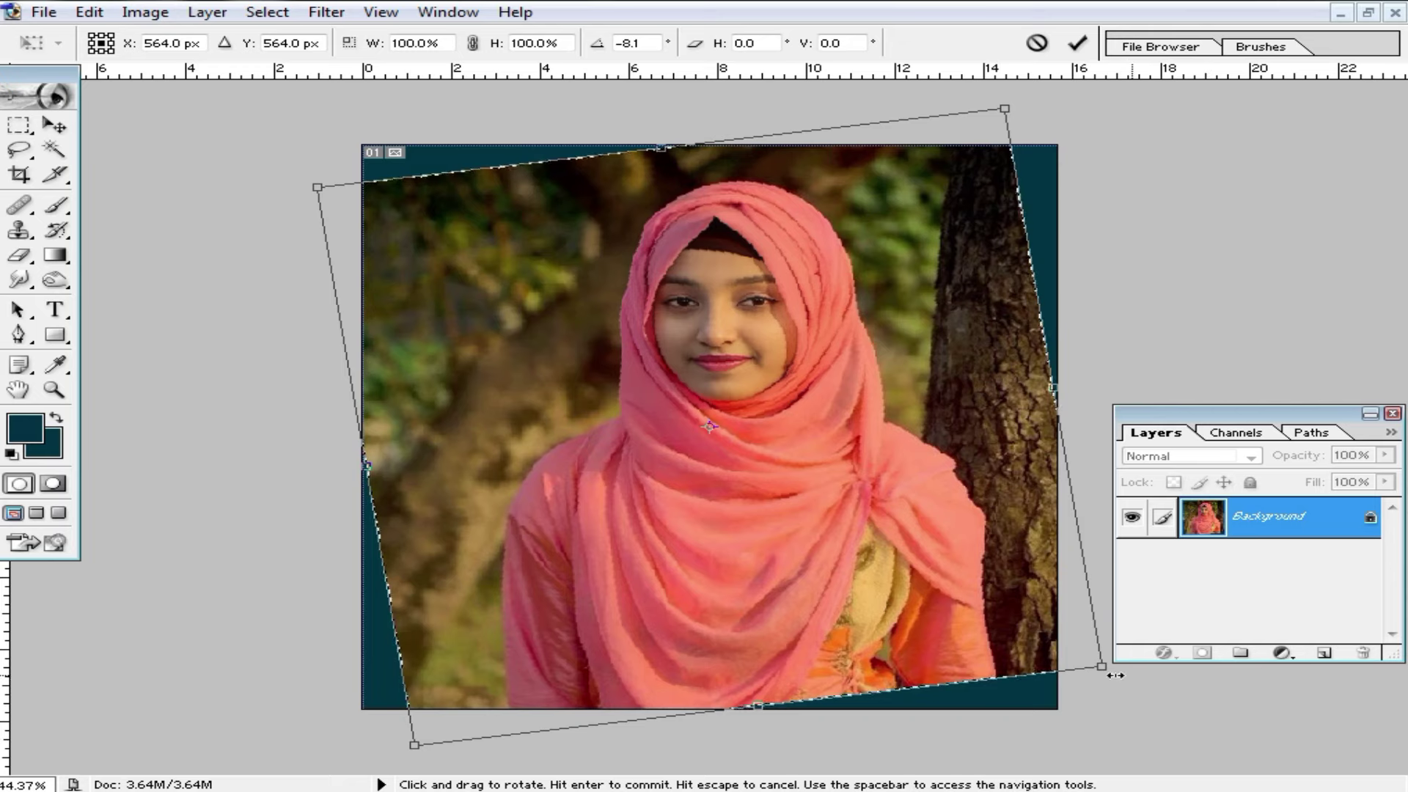
{"action": "left_click_drag", "start_coordinate": [1102, 667], "coordinate": [1165, 704]}
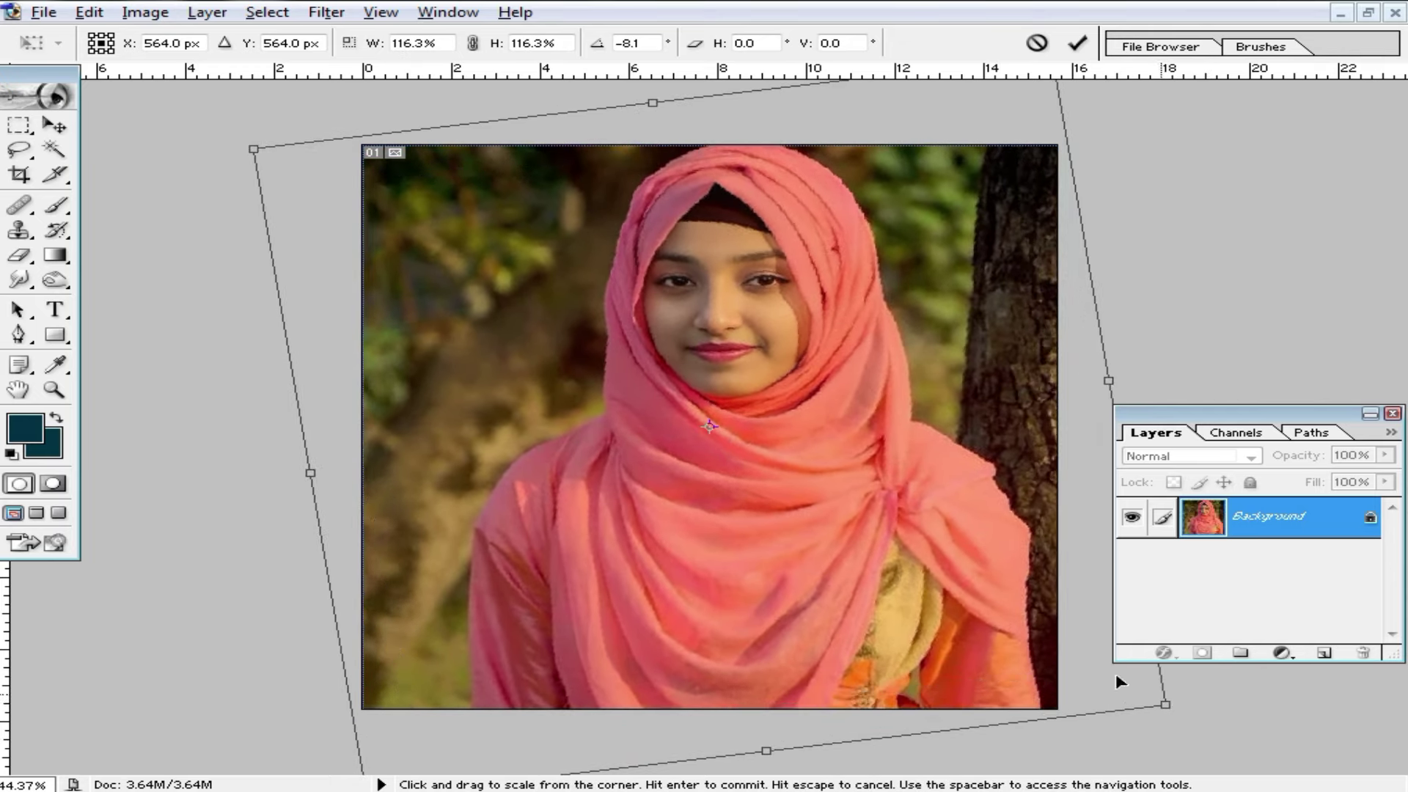
{"action": "left_click_drag", "start_coordinate": [903, 592], "coordinate": [905, 606]}
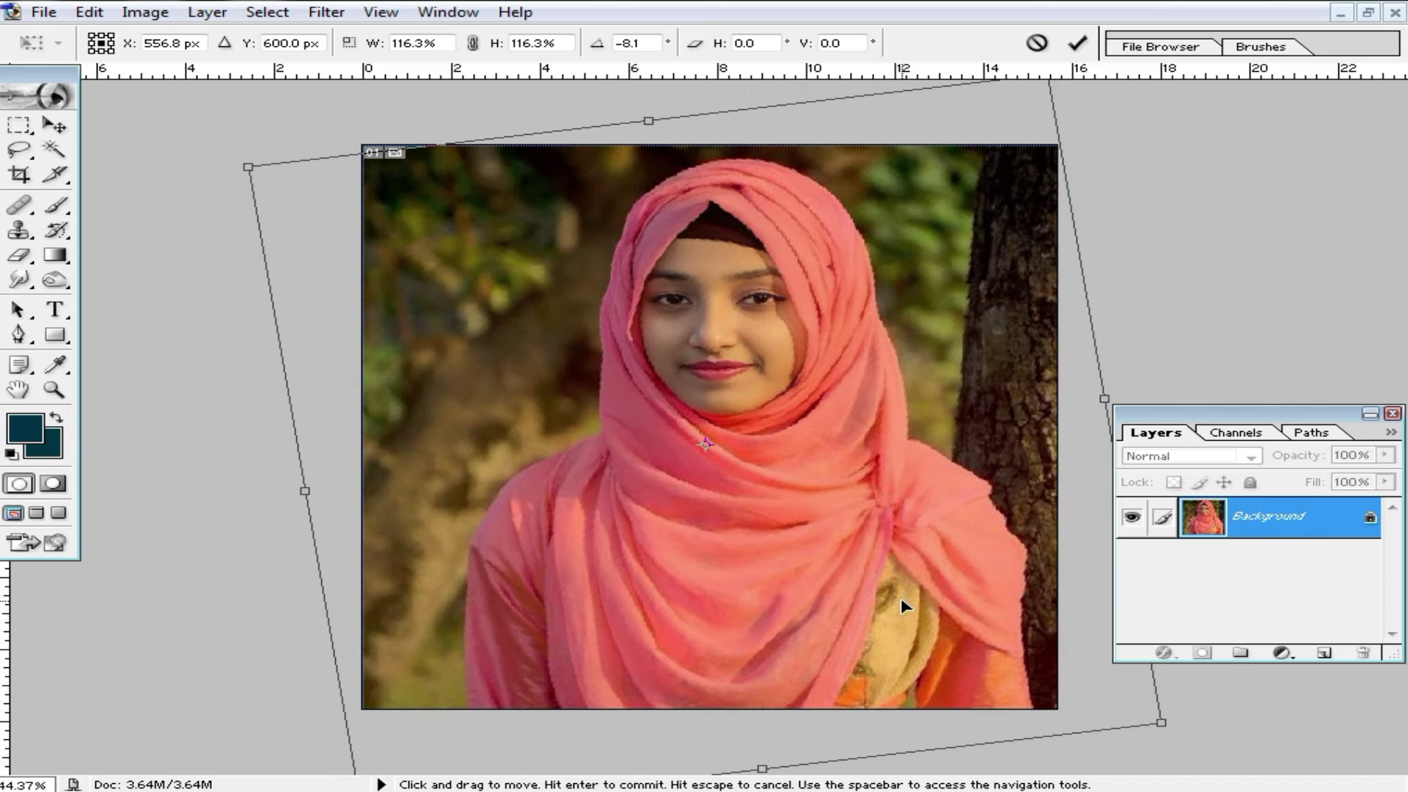
{"action": "key", "text": "Return"}
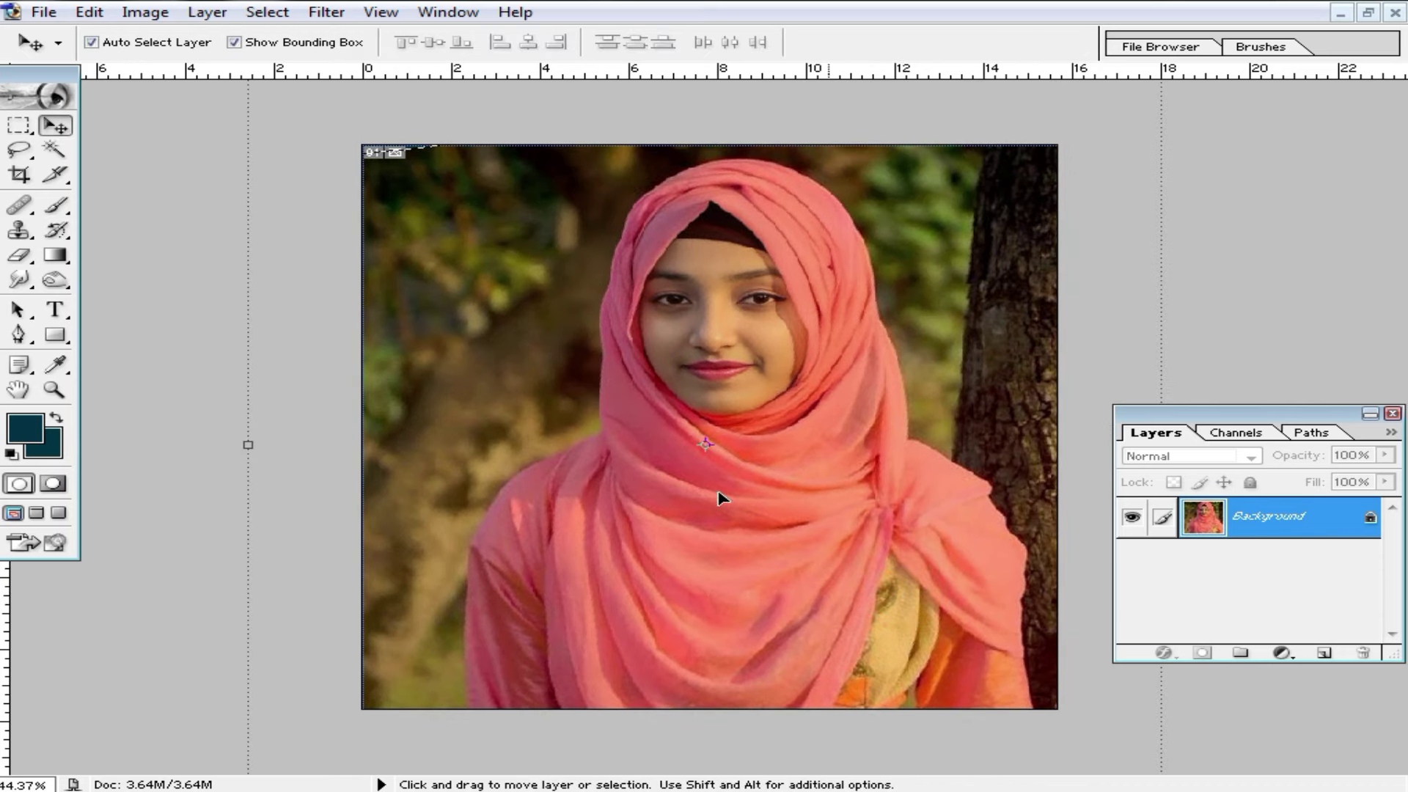
{"action": "key", "text": "m"}
{"action": "key", "text": "ctrl+0"}
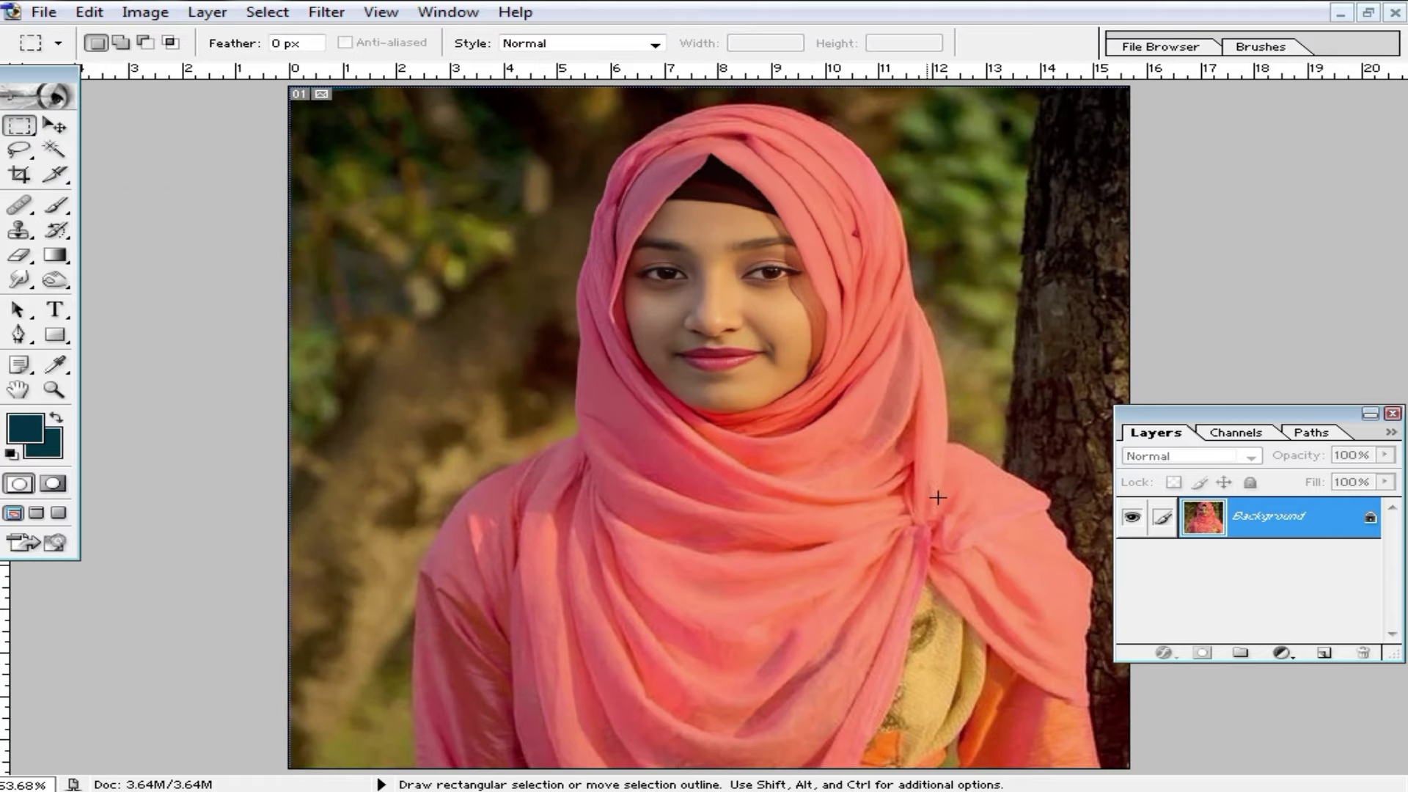
{"action": "left_click", "coordinate": [789, 432], "text": "ctrl+alt"}
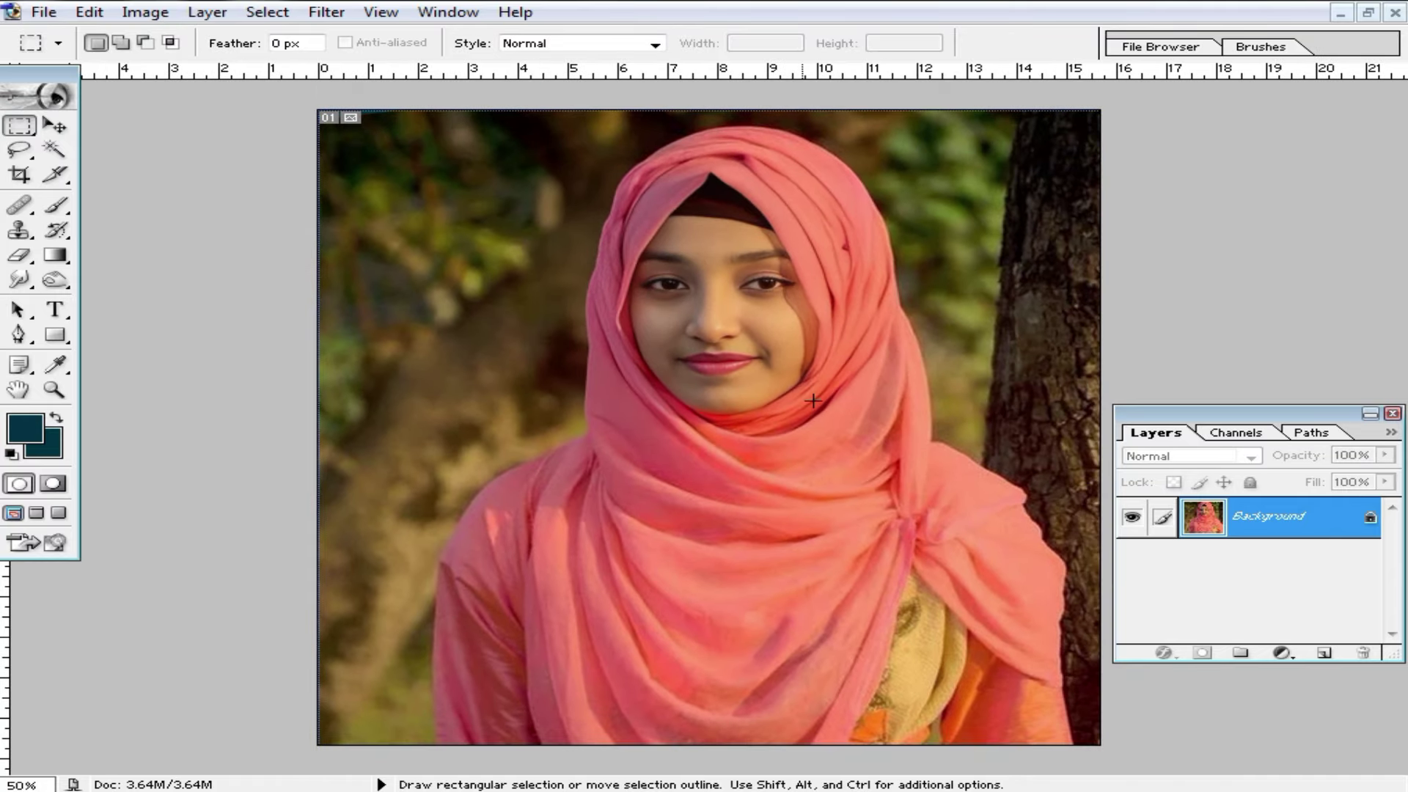
{"action": "key", "text": "ctrl+minus"}
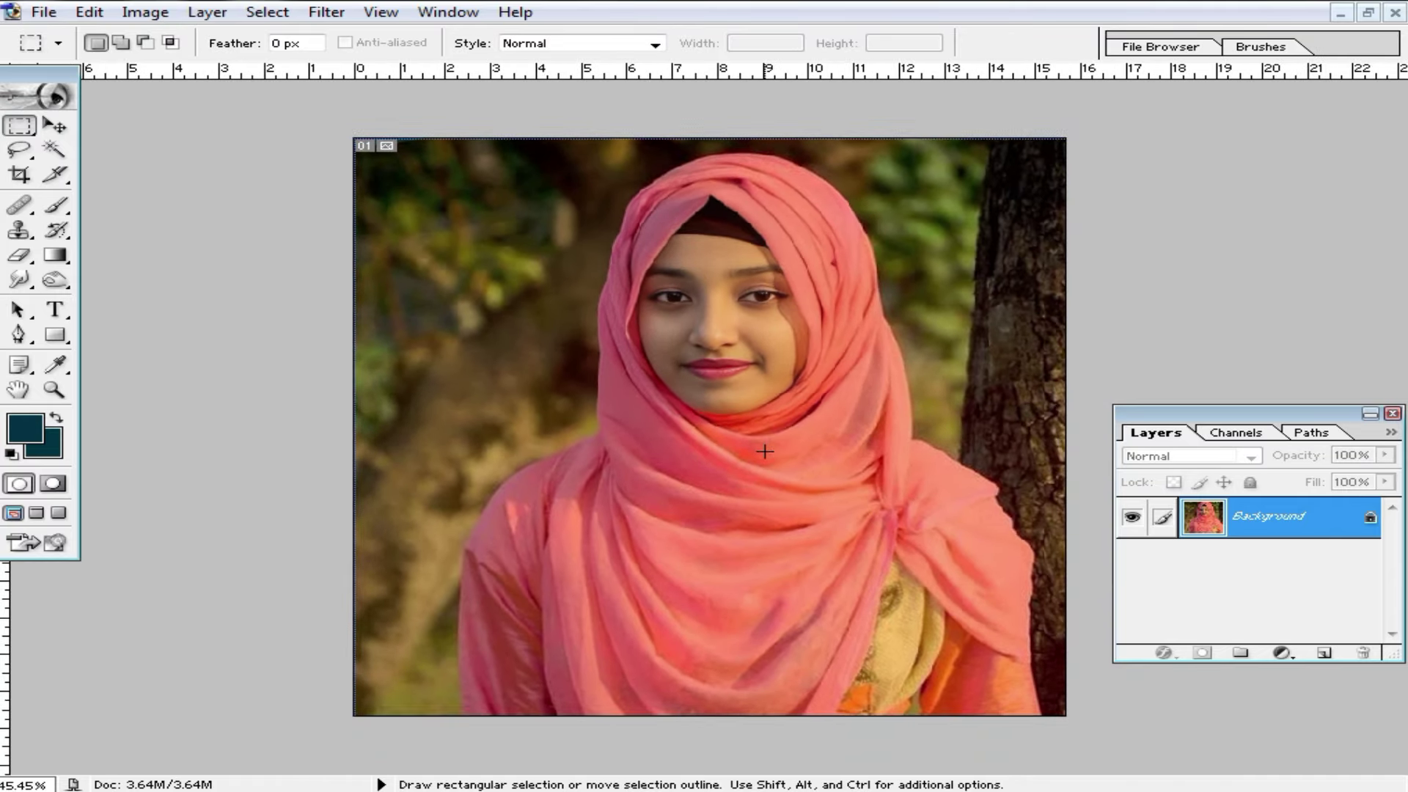
{"action": "key", "text": "shift"}
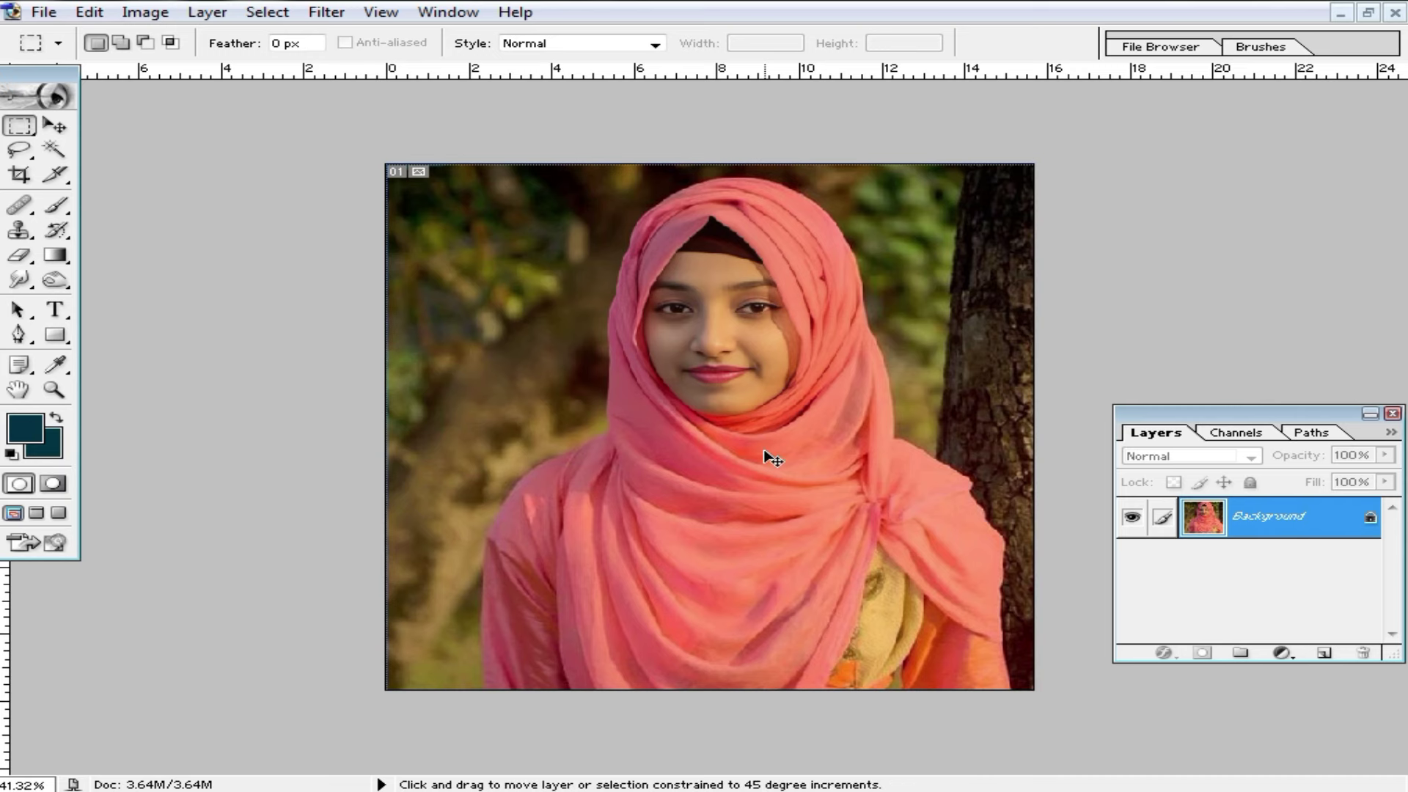
Save the image to the Desktop as a JPEG named 1112, accepting the quality options.
{"action": "key", "text": "ctrl+shift+s"}
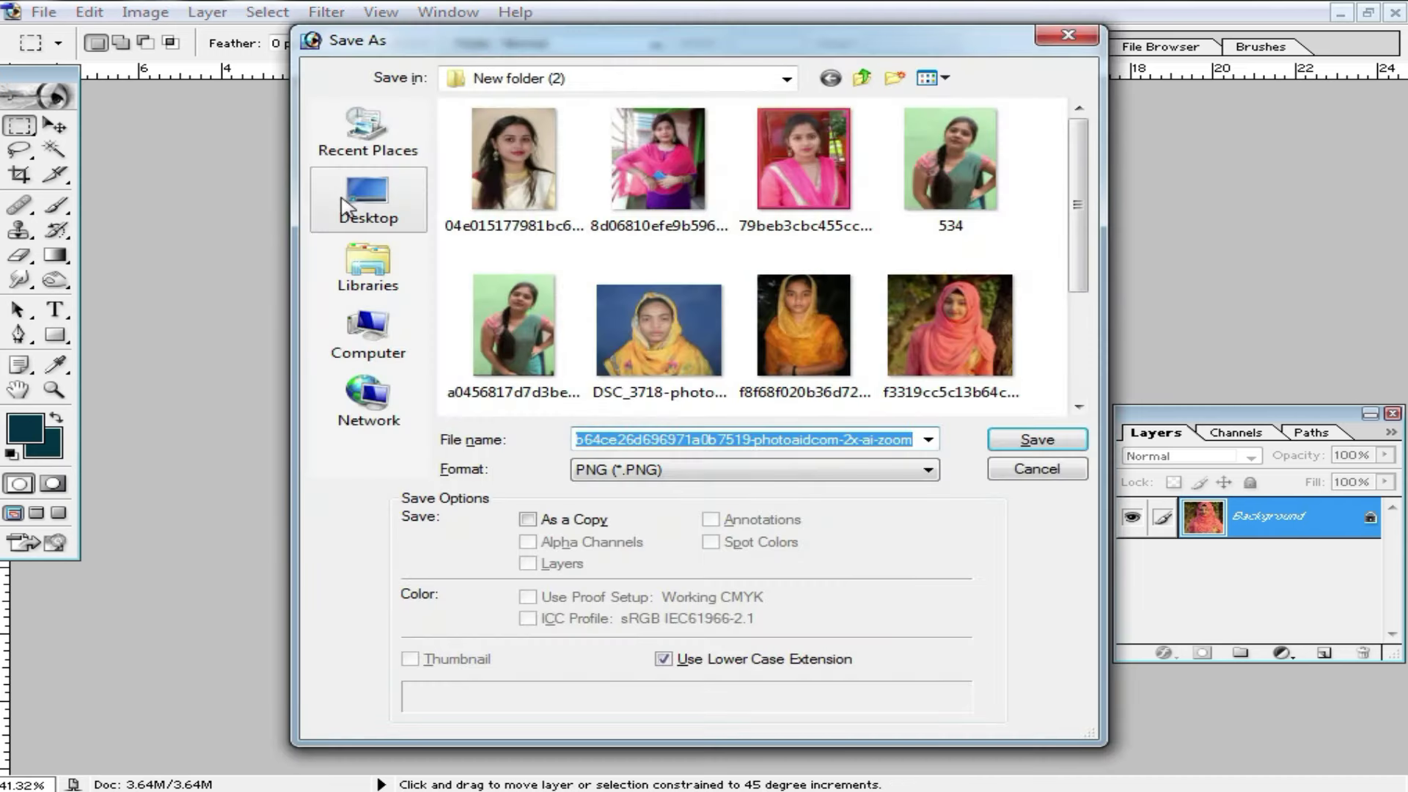
{"action": "left_click", "coordinate": [355, 212]}
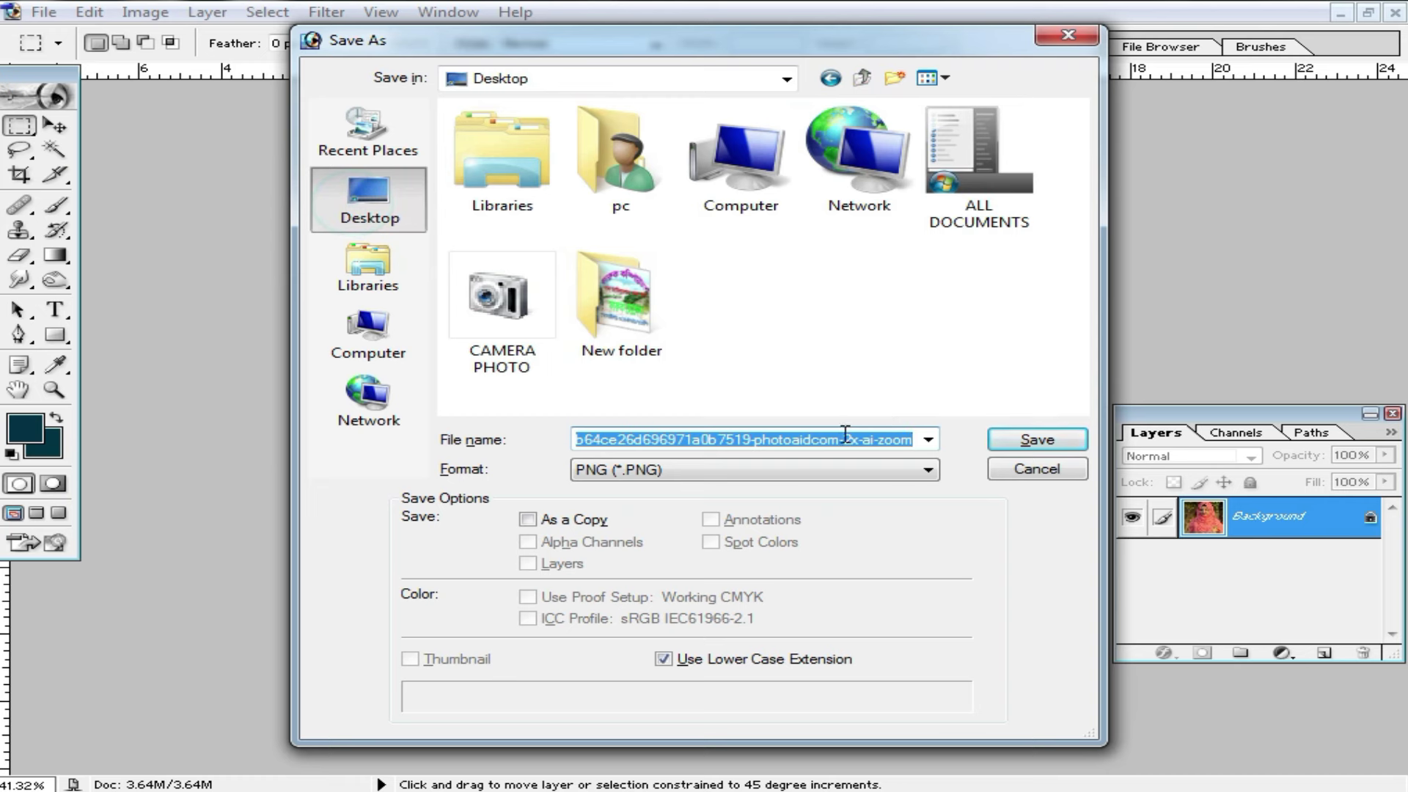
{"action": "left_click", "coordinate": [741, 469]}
{"action": "left_click", "coordinate": [752, 576]}
{"action": "double_click", "coordinate": [818, 440]}
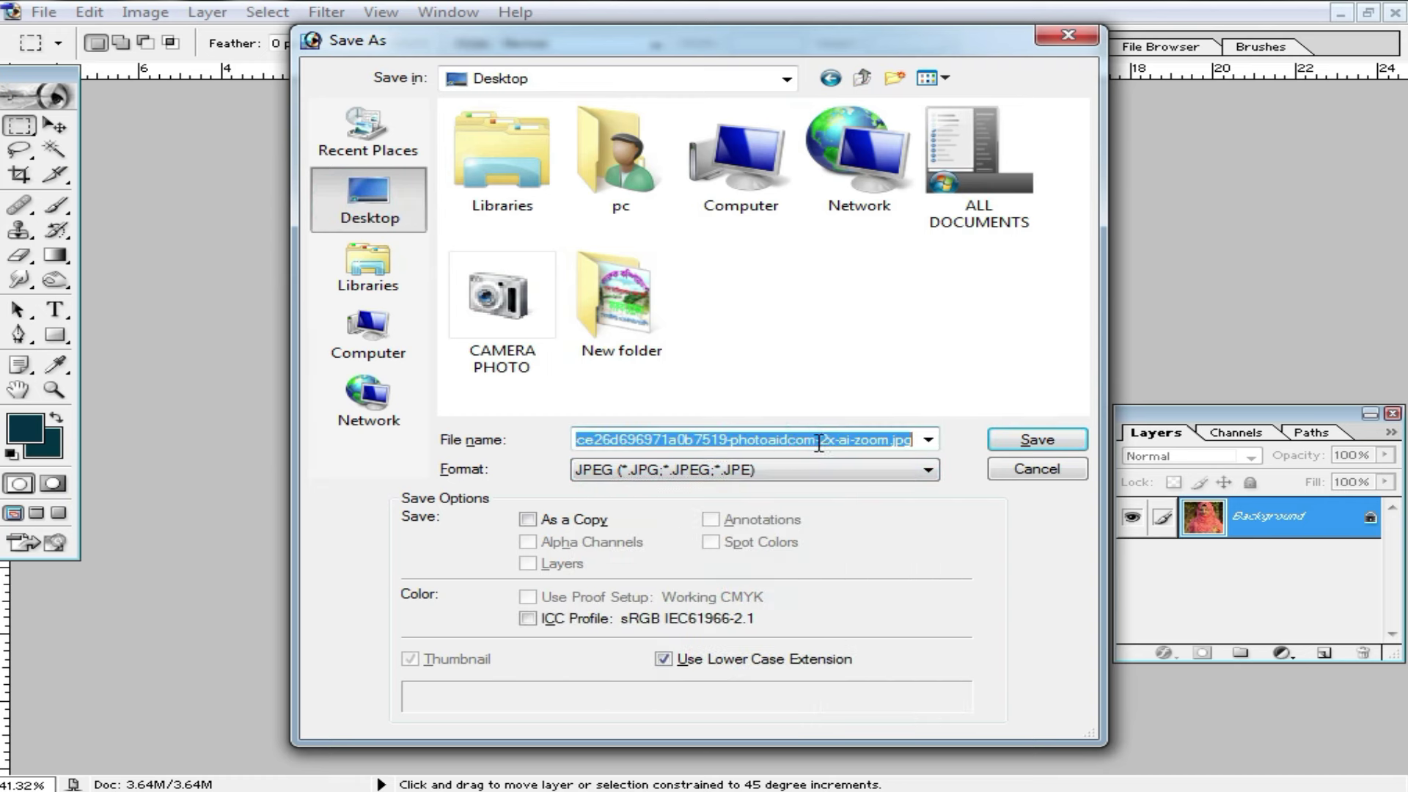
{"action": "type", "text": "1112"}
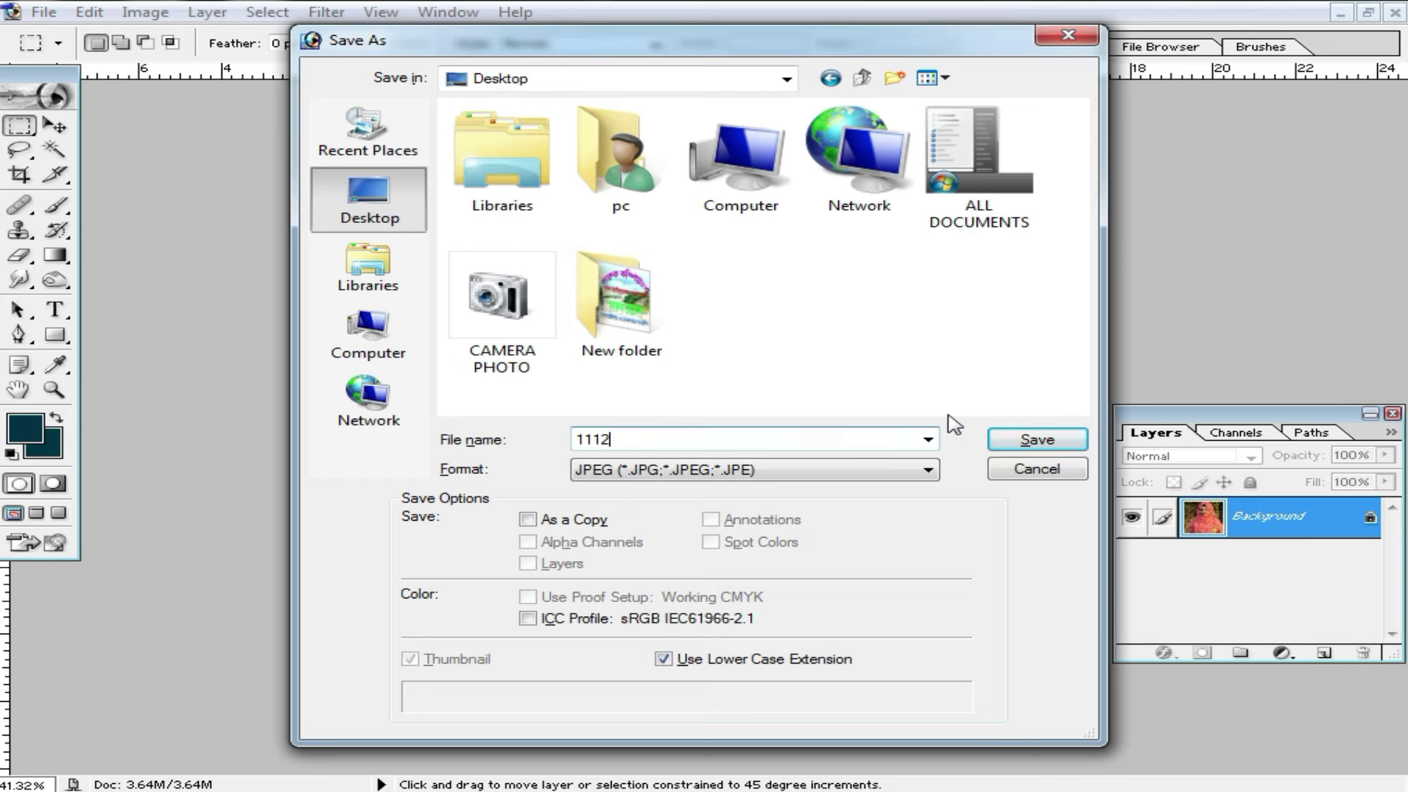
{"action": "left_click", "coordinate": [1037, 440]}
{"action": "left_click", "coordinate": [902, 238]}
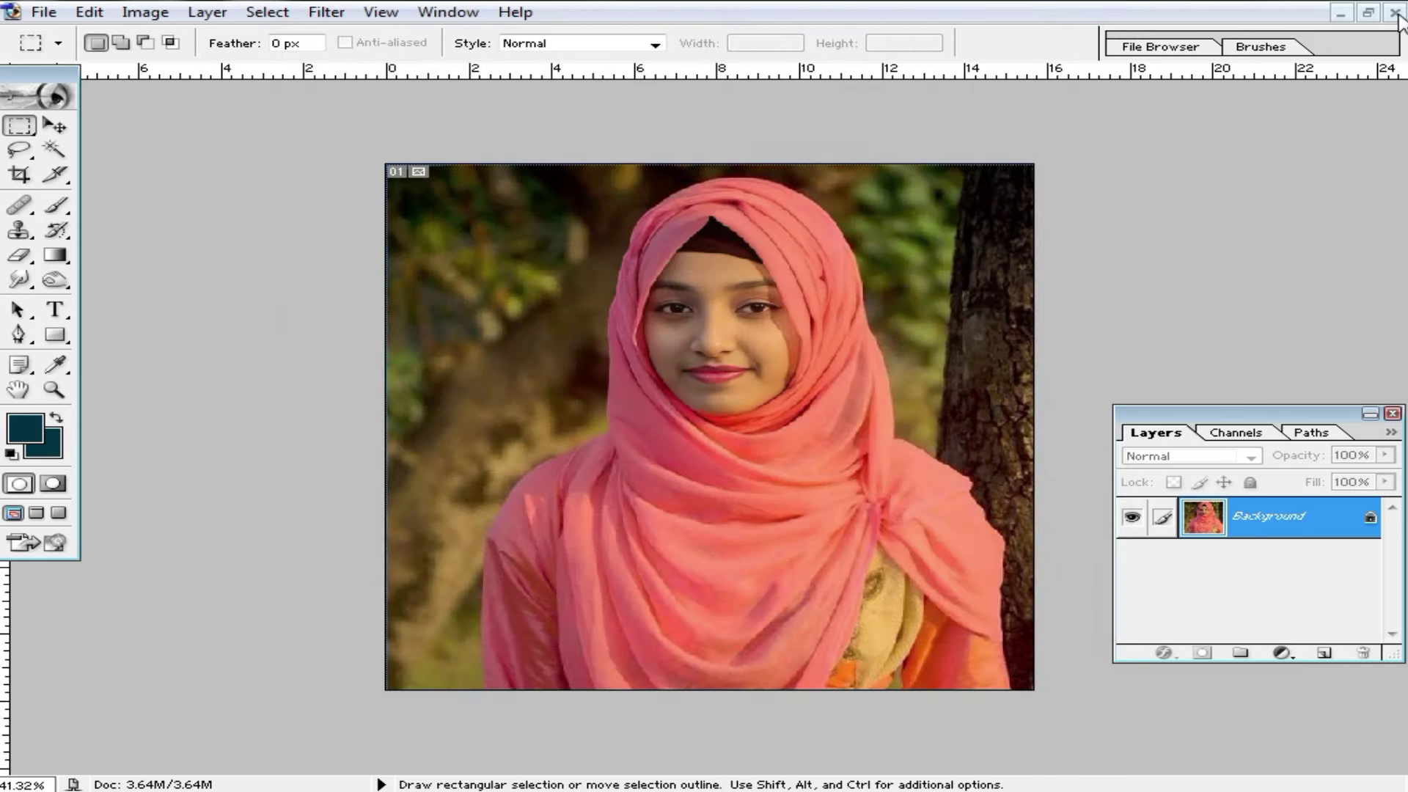
Close the current image, reopen 1112.jpg, and maximise its window.
{"action": "left_click", "coordinate": [1395, 12]}
{"action": "double_click", "coordinate": [753, 391]}
{"action": "double_click", "coordinate": [767, 312]}
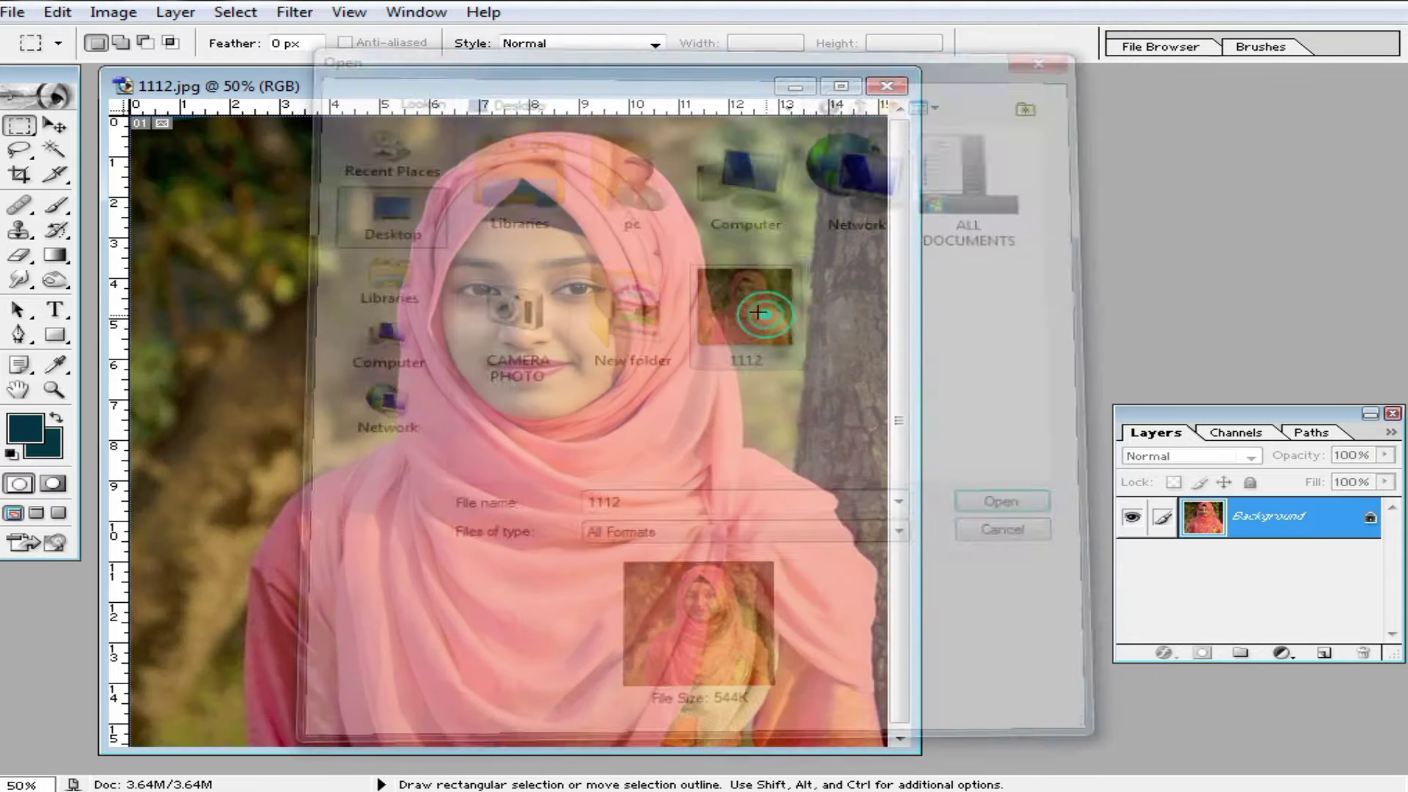
{"action": "double_click", "coordinate": [627, 80]}
{"action": "key", "text": "ctrl+0"}
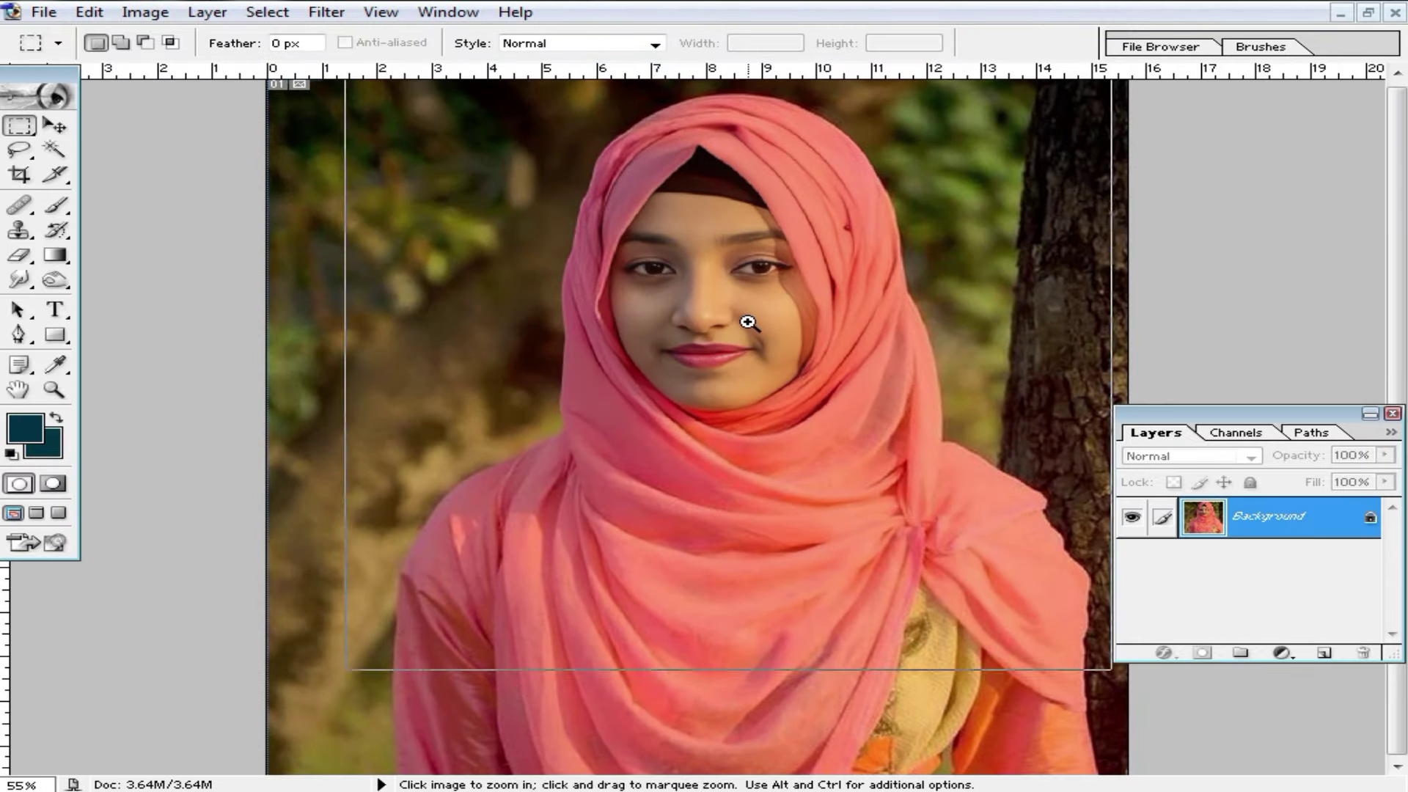
{"action": "left_click", "coordinate": [716, 396]}
{"action": "left_click", "coordinate": [702, 462]}
{"action": "left_click_drag", "start_coordinate": [547, 580], "coordinate": [741, 432]}
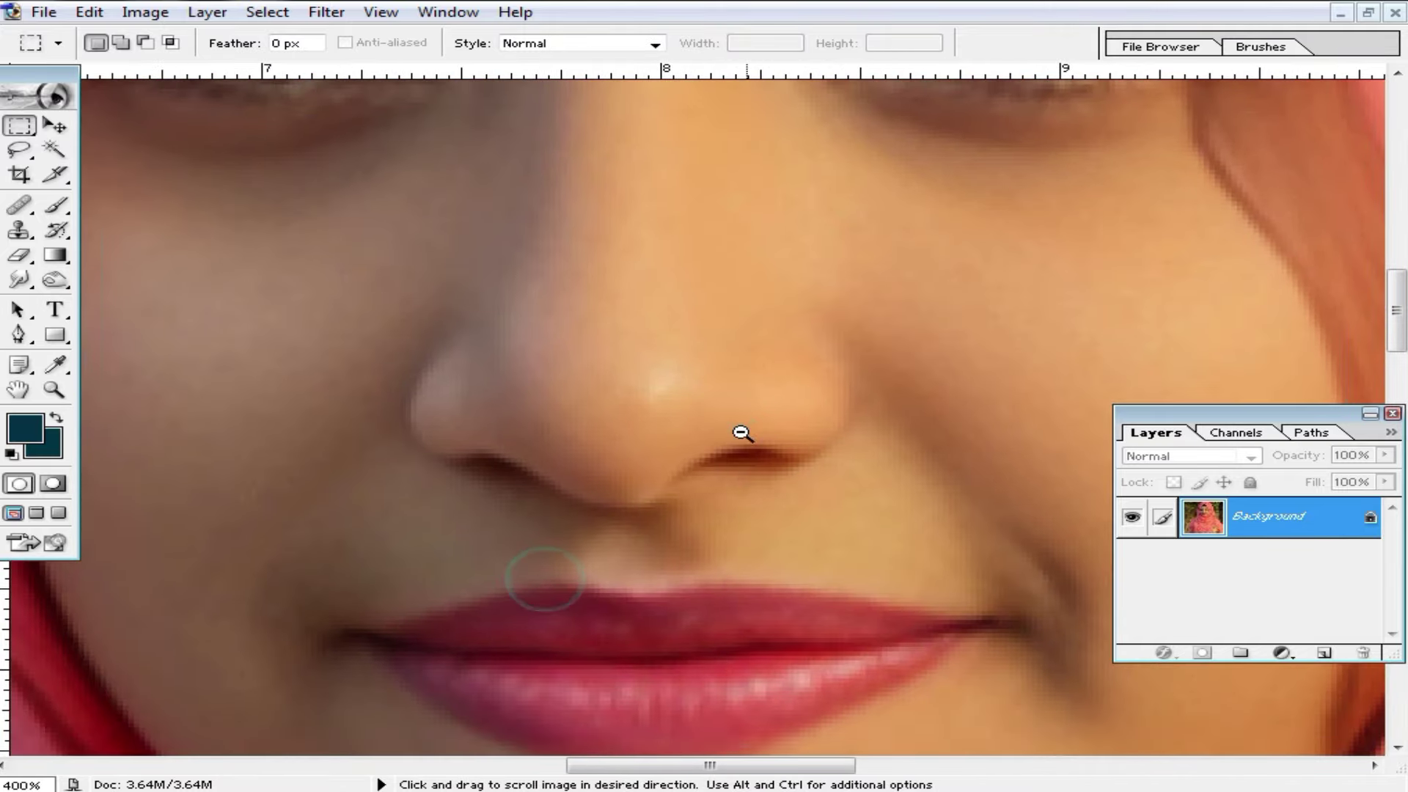
{"action": "left_click", "coordinate": [742, 433], "text": "alt"}
{"action": "left_click", "coordinate": [699, 434], "text": "alt"}
{"action": "left_click", "coordinate": [700, 434], "text": "alt"}
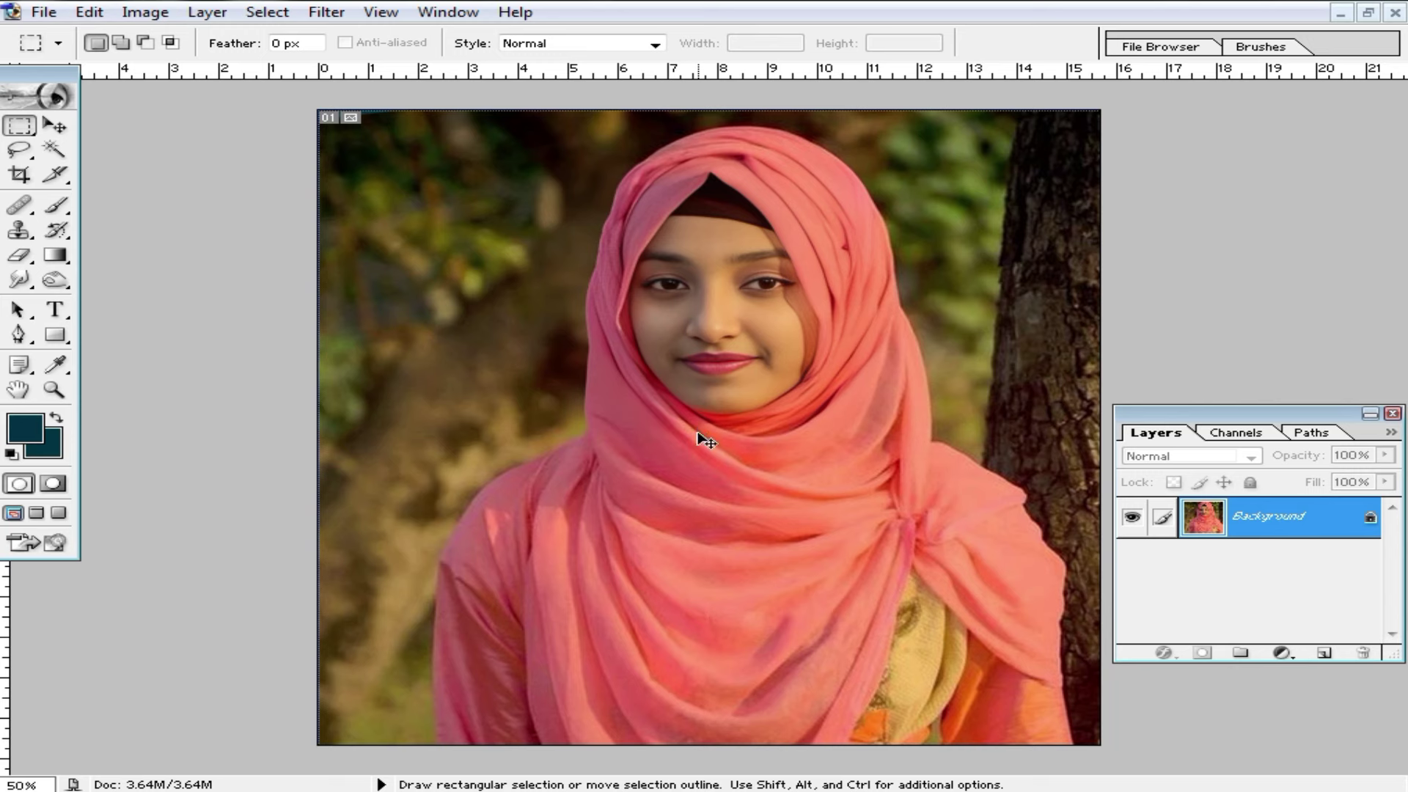
{"action": "key", "text": "ctrl+b"}
{"action": "left_click", "coordinate": [1060, 519]}
{"action": "left_click_drag", "start_coordinate": [1060, 451], "coordinate": [1143, 453]}
{"action": "left_click_drag", "start_coordinate": [1060, 396], "coordinate": [994, 412]}
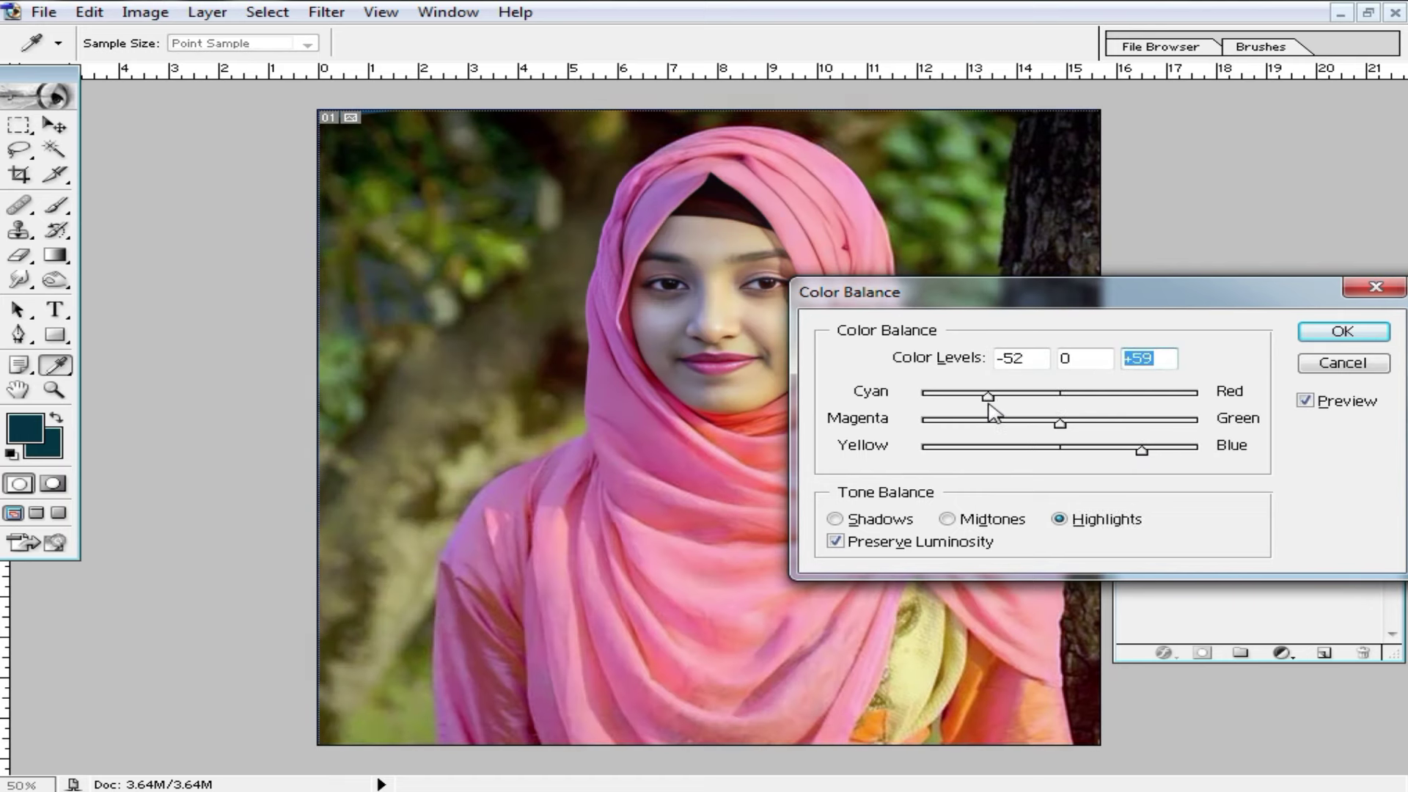
{"action": "left_click", "coordinate": [1343, 331]}
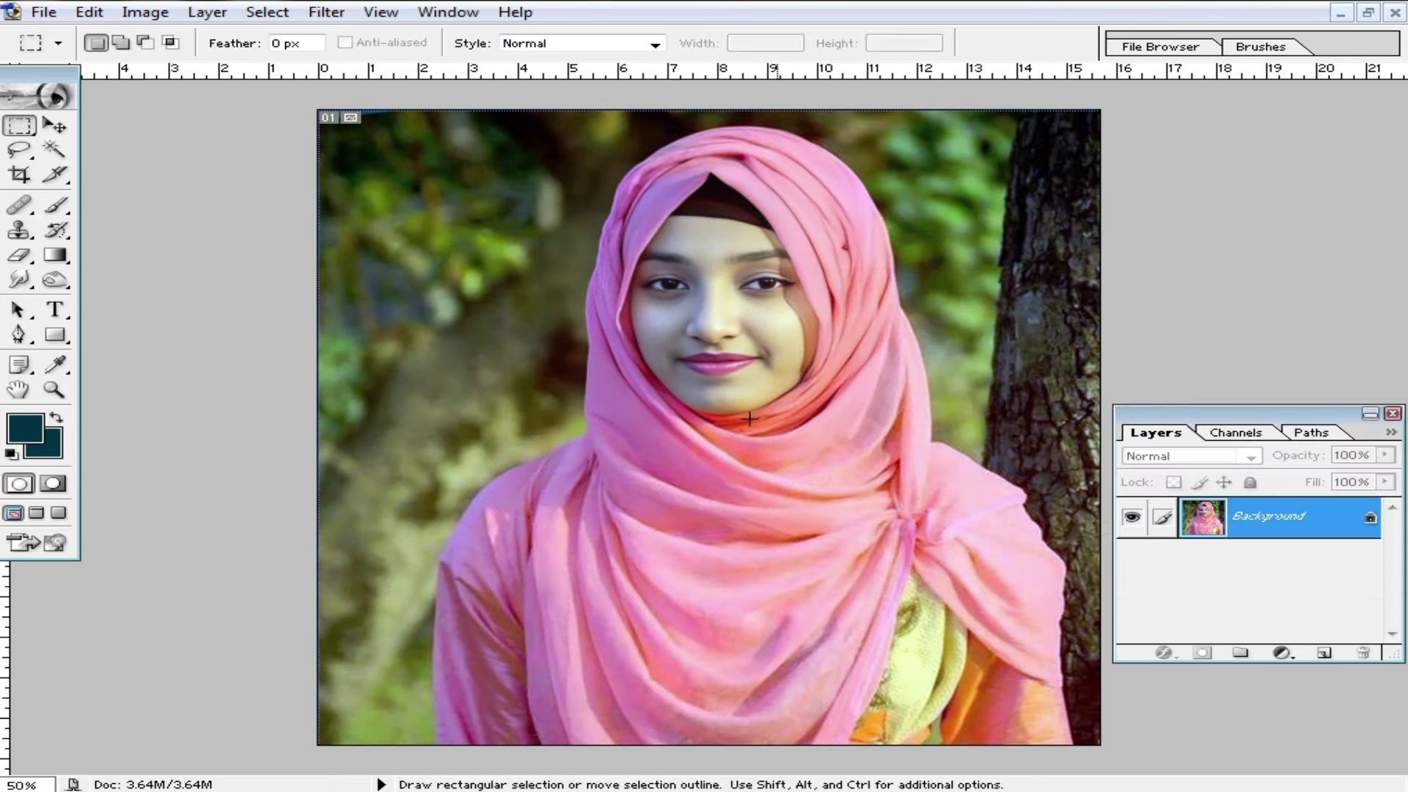
{"action": "left_click", "coordinate": [704, 409], "text": "ctrl"}
{"action": "left_click_drag", "start_coordinate": [719, 384], "coordinate": [711, 412]}
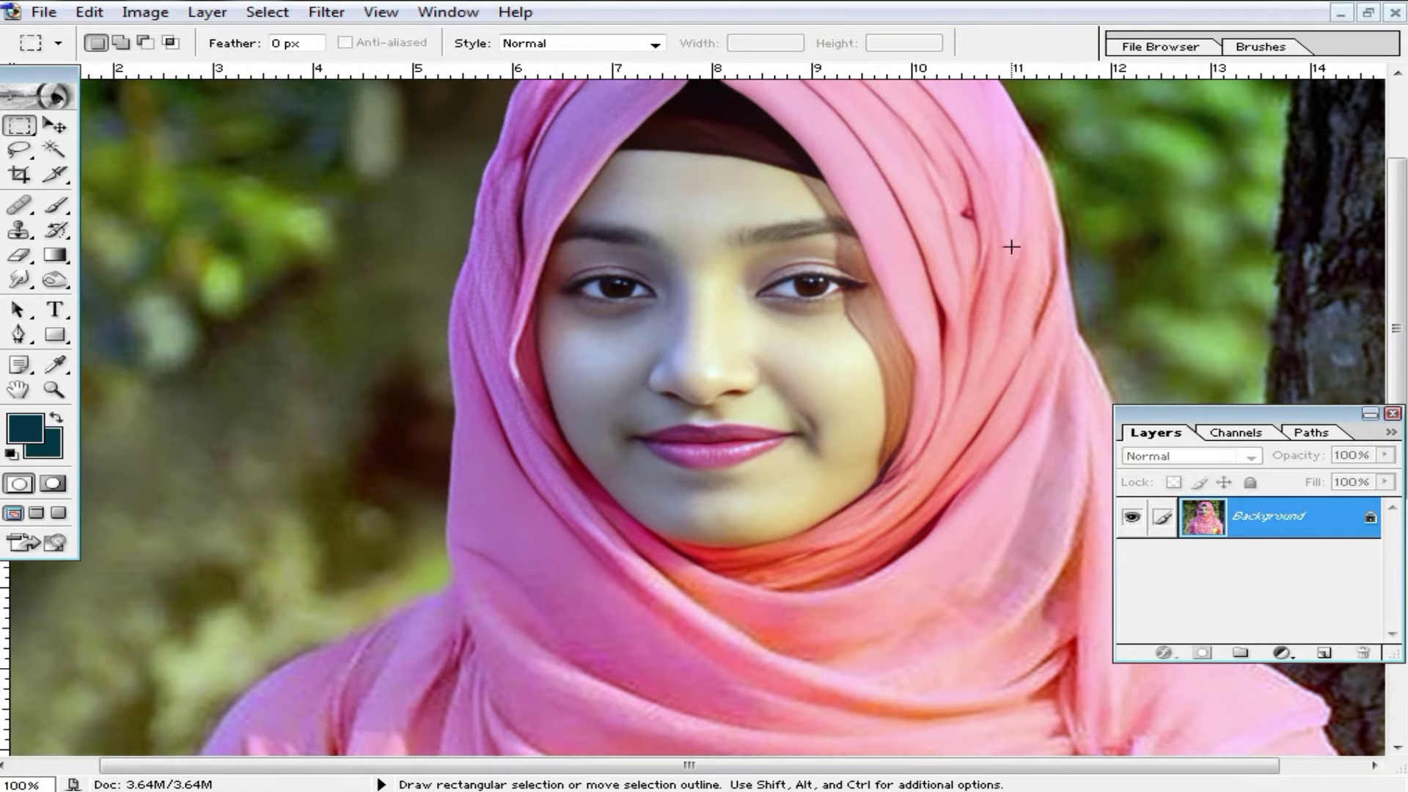
{"action": "left_click", "coordinate": [708, 493], "text": "alt"}
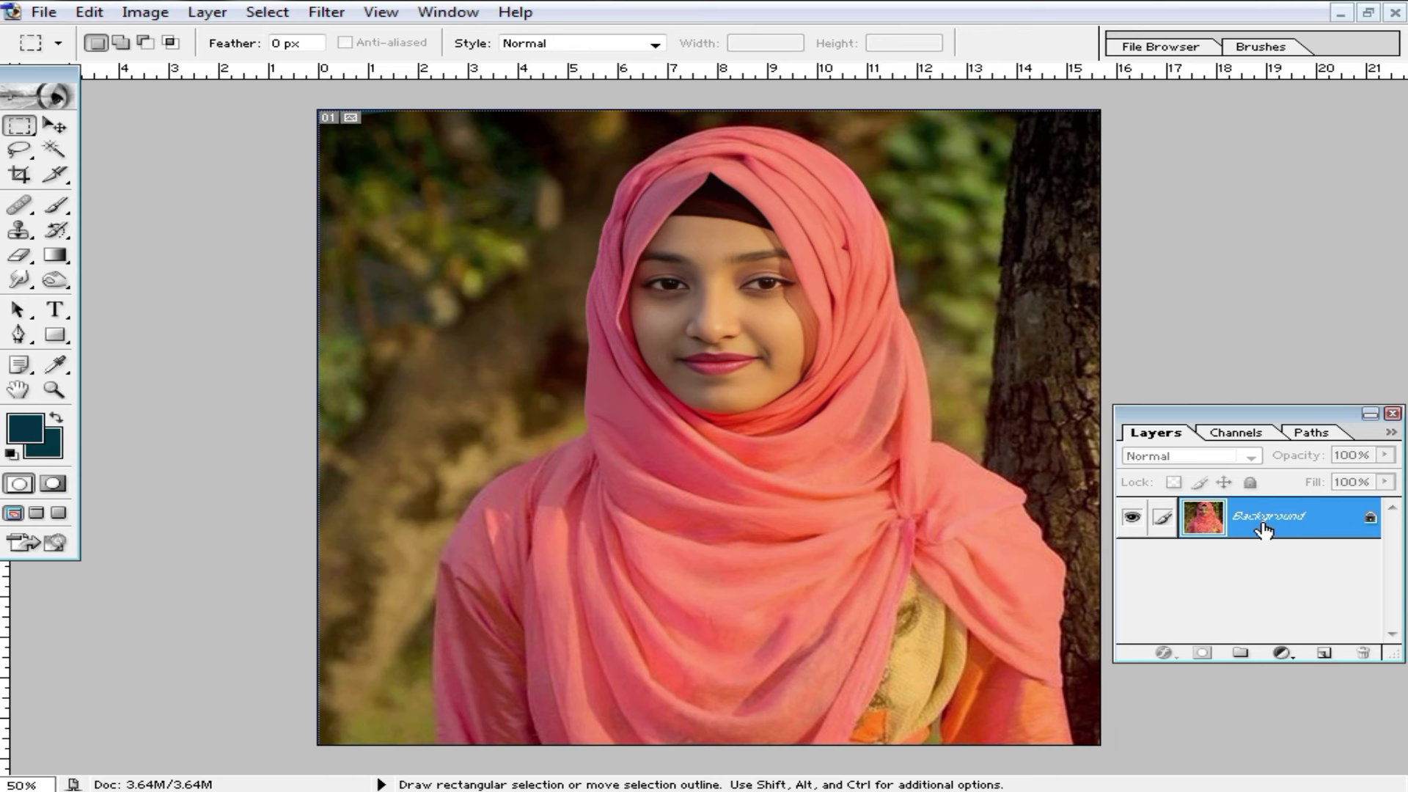
Duplicate the Background into Layer 1 and set its Hue/Saturation saturation to -45.
{"action": "left_click_drag", "start_coordinate": [1264, 529], "coordinate": [1263, 523]}
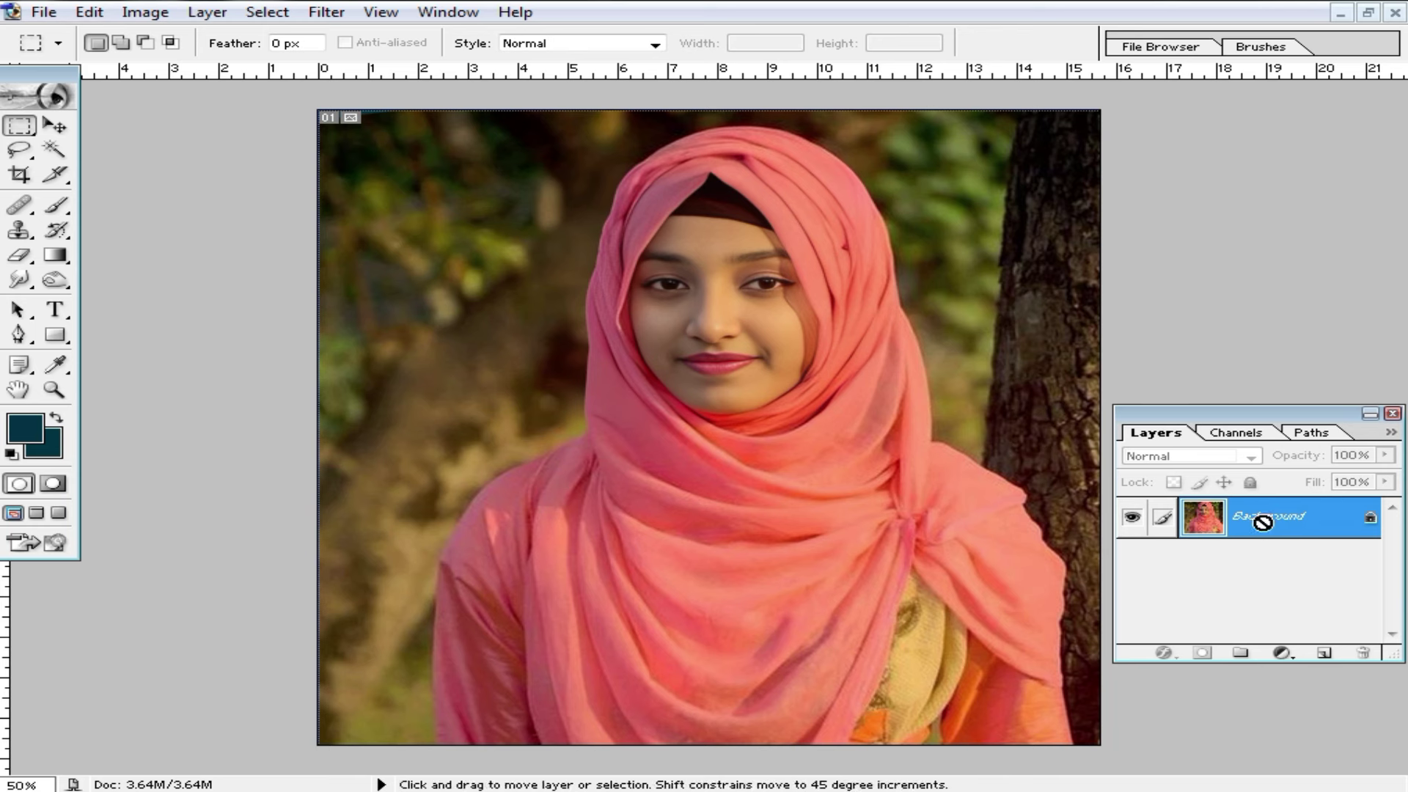
{"action": "key", "text": "ctrl+j"}
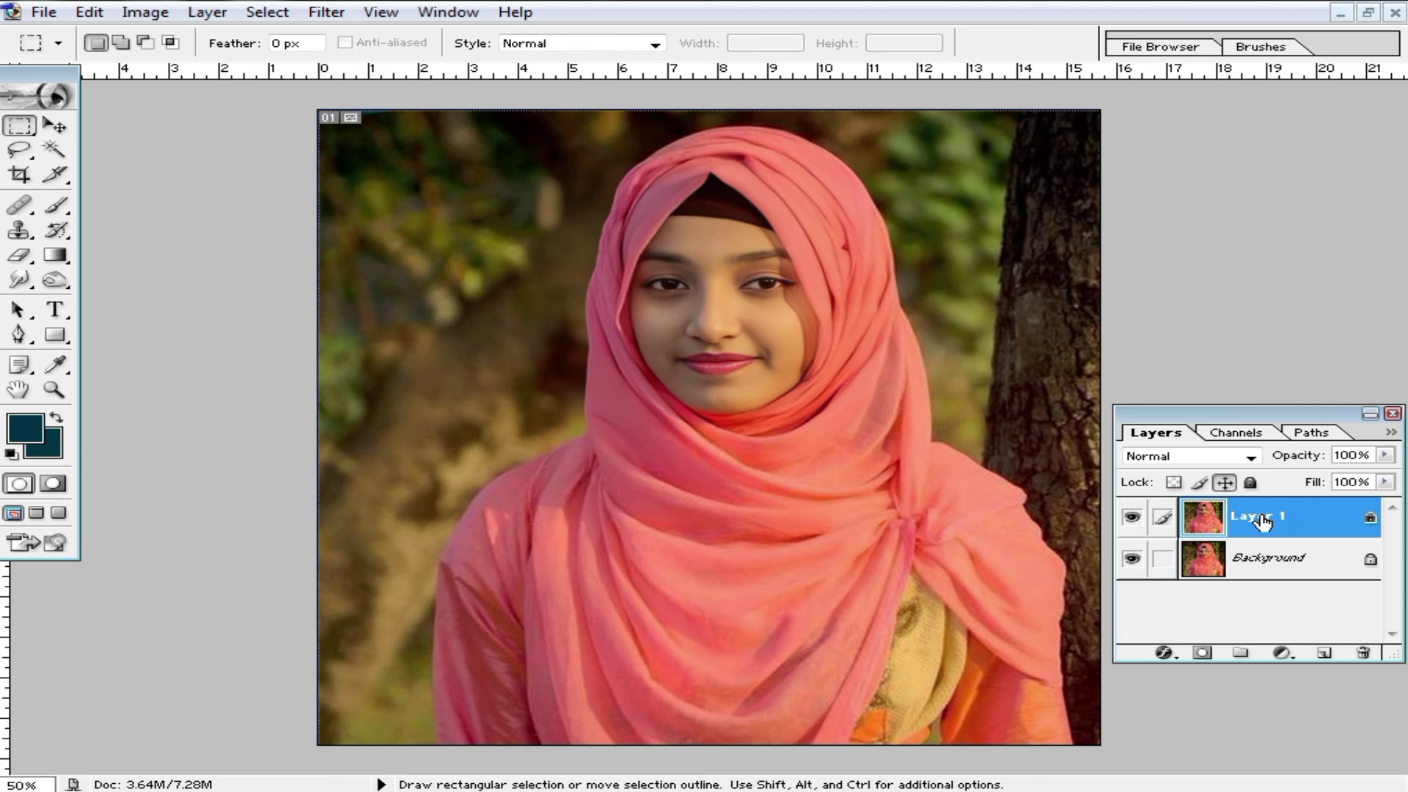
{"action": "key", "text": "ctrl"}
{"action": "key", "text": "ctrl+u"}
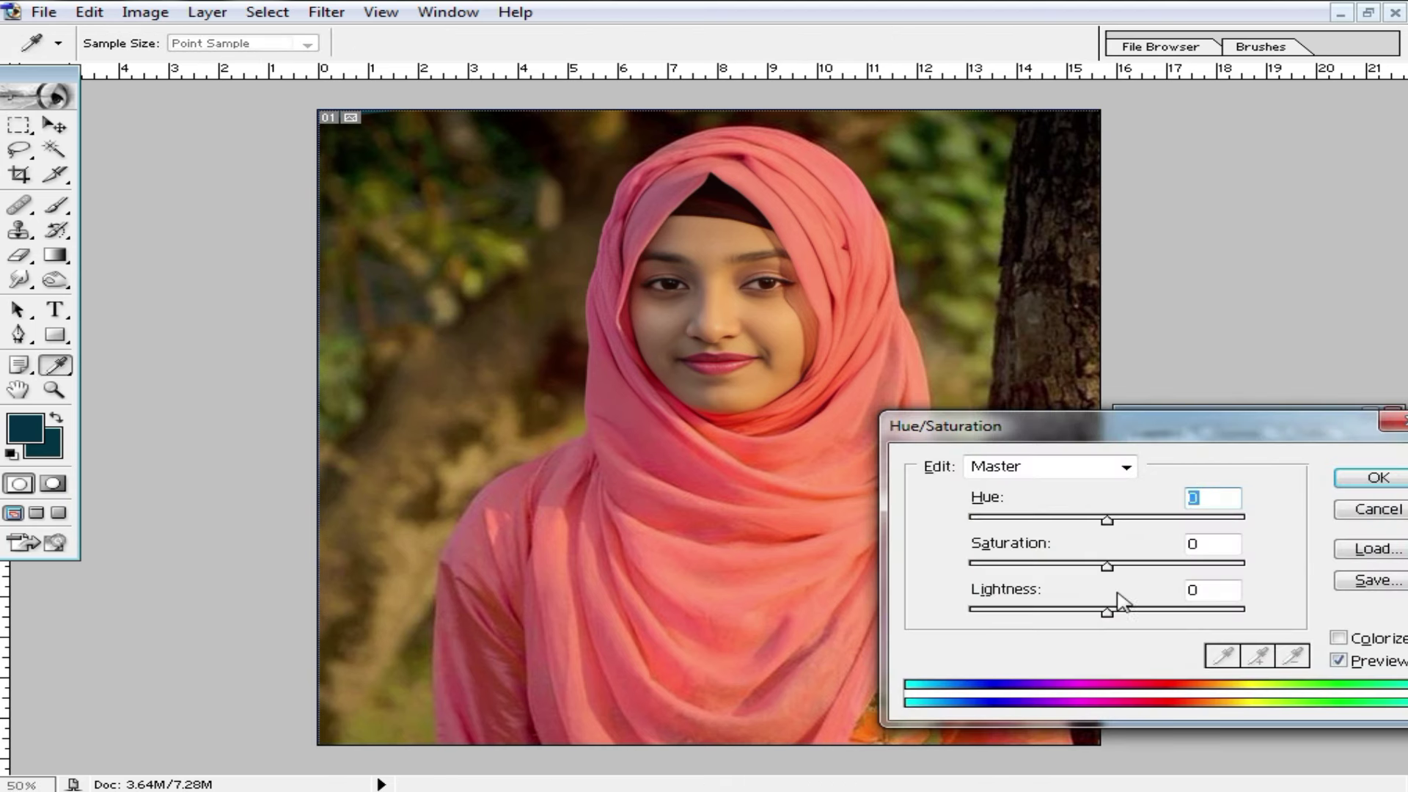
{"action": "left_click_drag", "start_coordinate": [1109, 575], "coordinate": [1049, 579]}
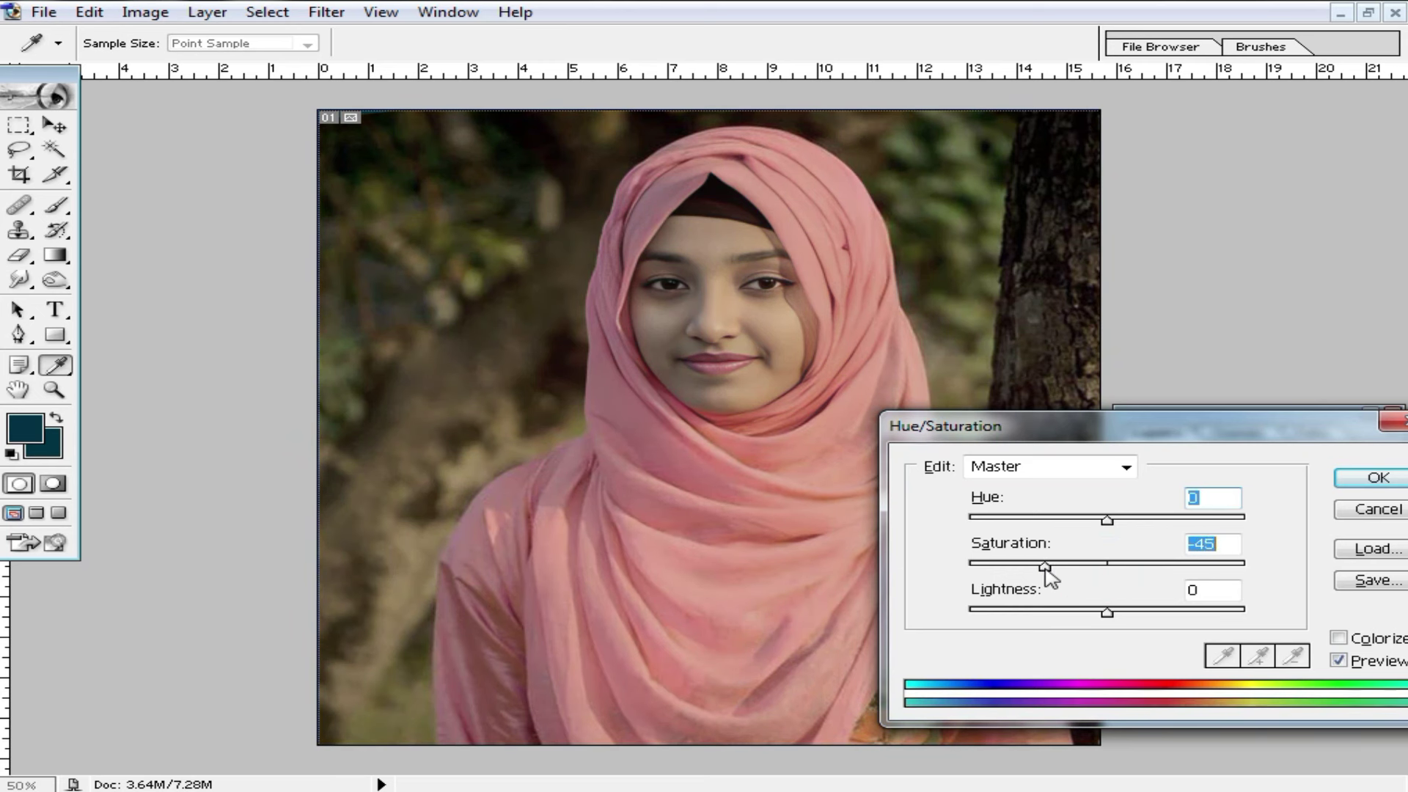
{"action": "left_click", "coordinate": [1369, 478]}
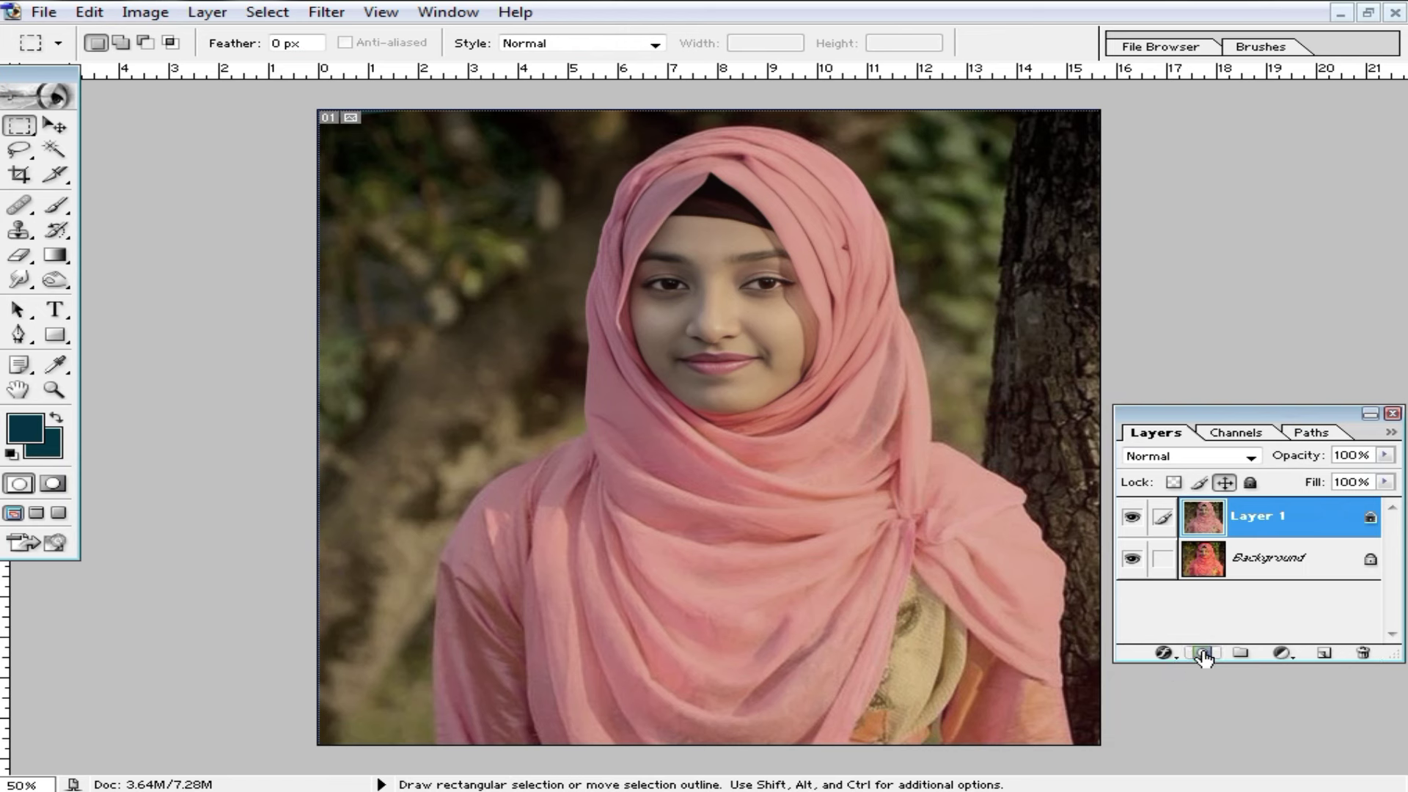
Add a layer mask to Layer 1 and invert it to black, hiding the desaturated copy.
{"action": "left_click", "coordinate": [1204, 653]}
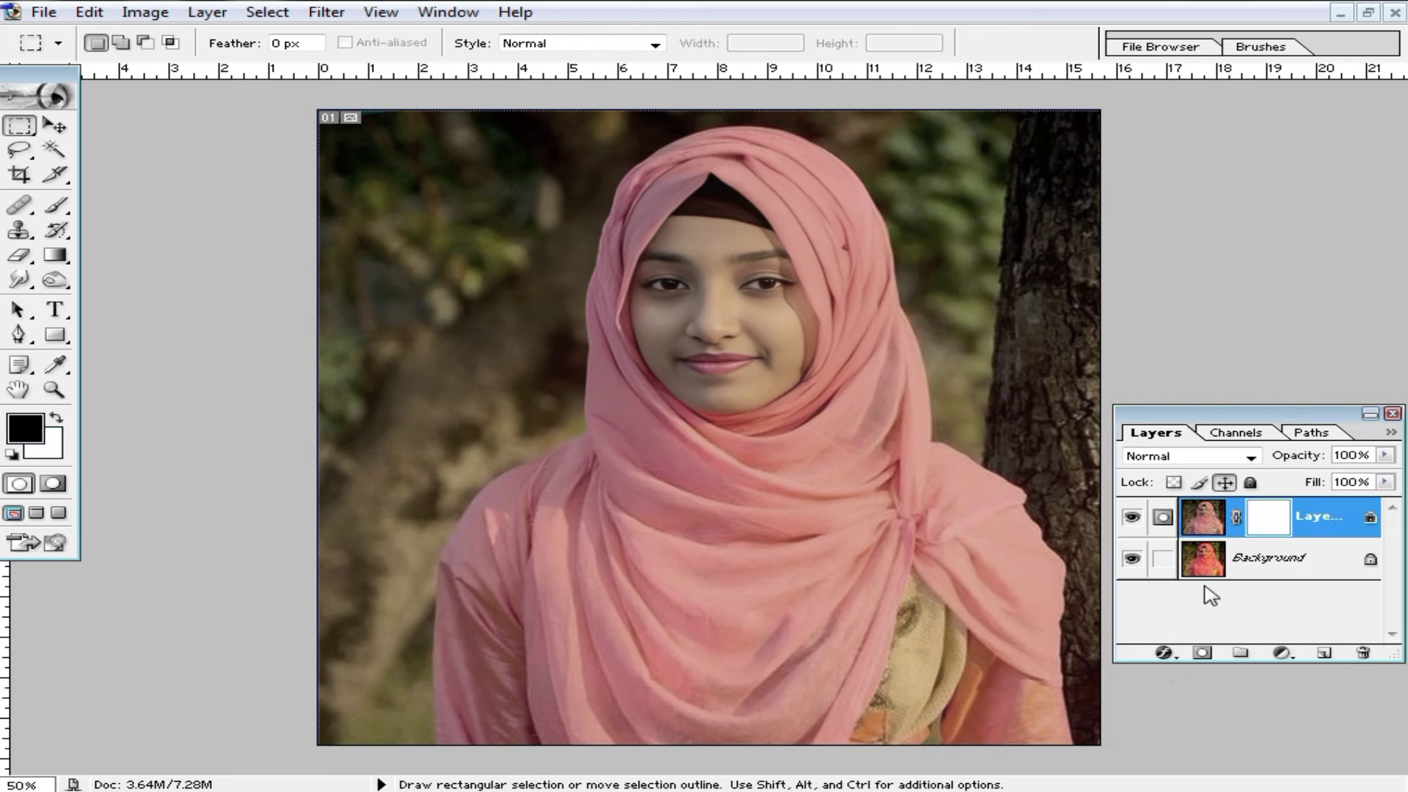
{"action": "key", "text": "ctrl+i"}
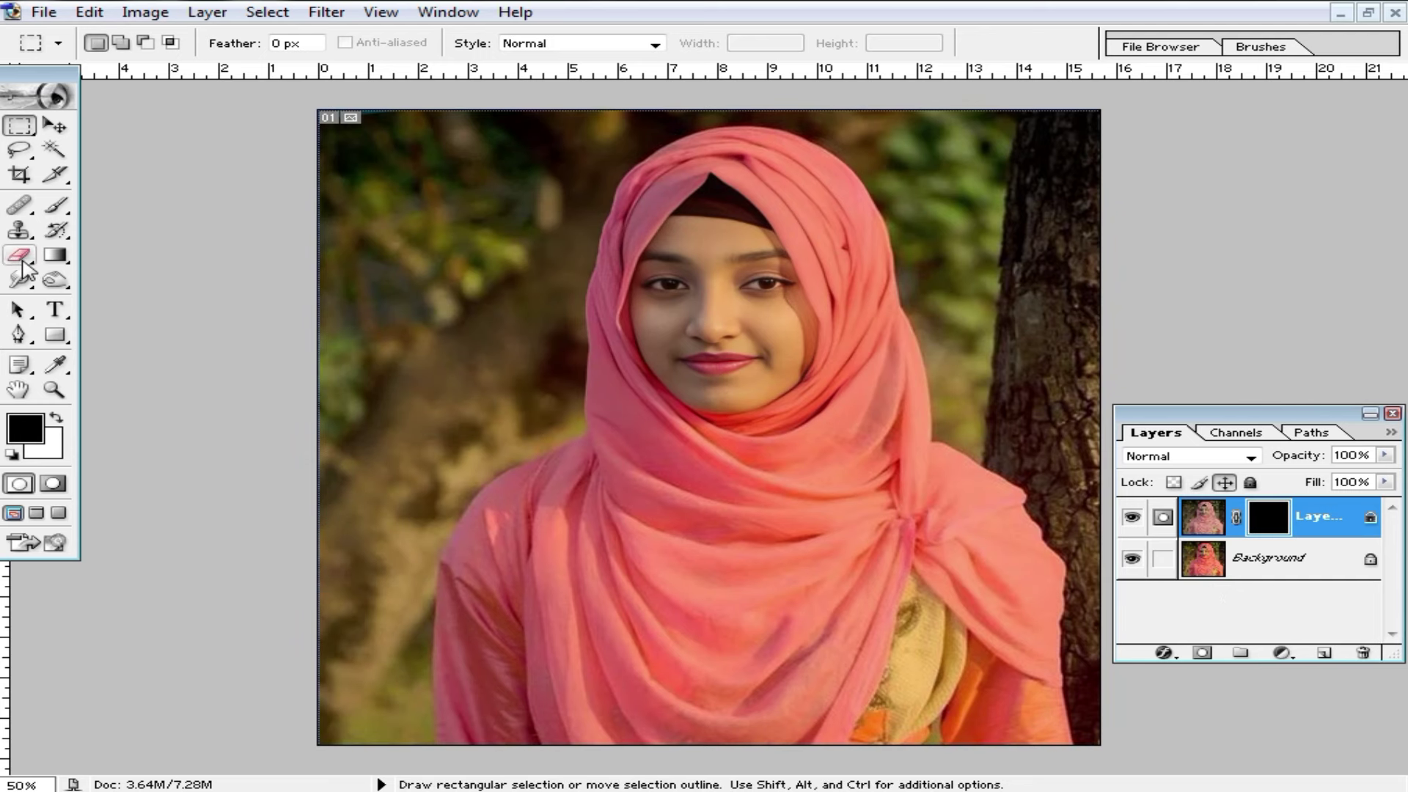
{"action": "left_click", "coordinate": [22, 261]}
{"action": "left_click", "coordinate": [719, 341], "text": "ctrl"}
{"action": "left_click", "coordinate": [729, 368], "text": "ctrl"}
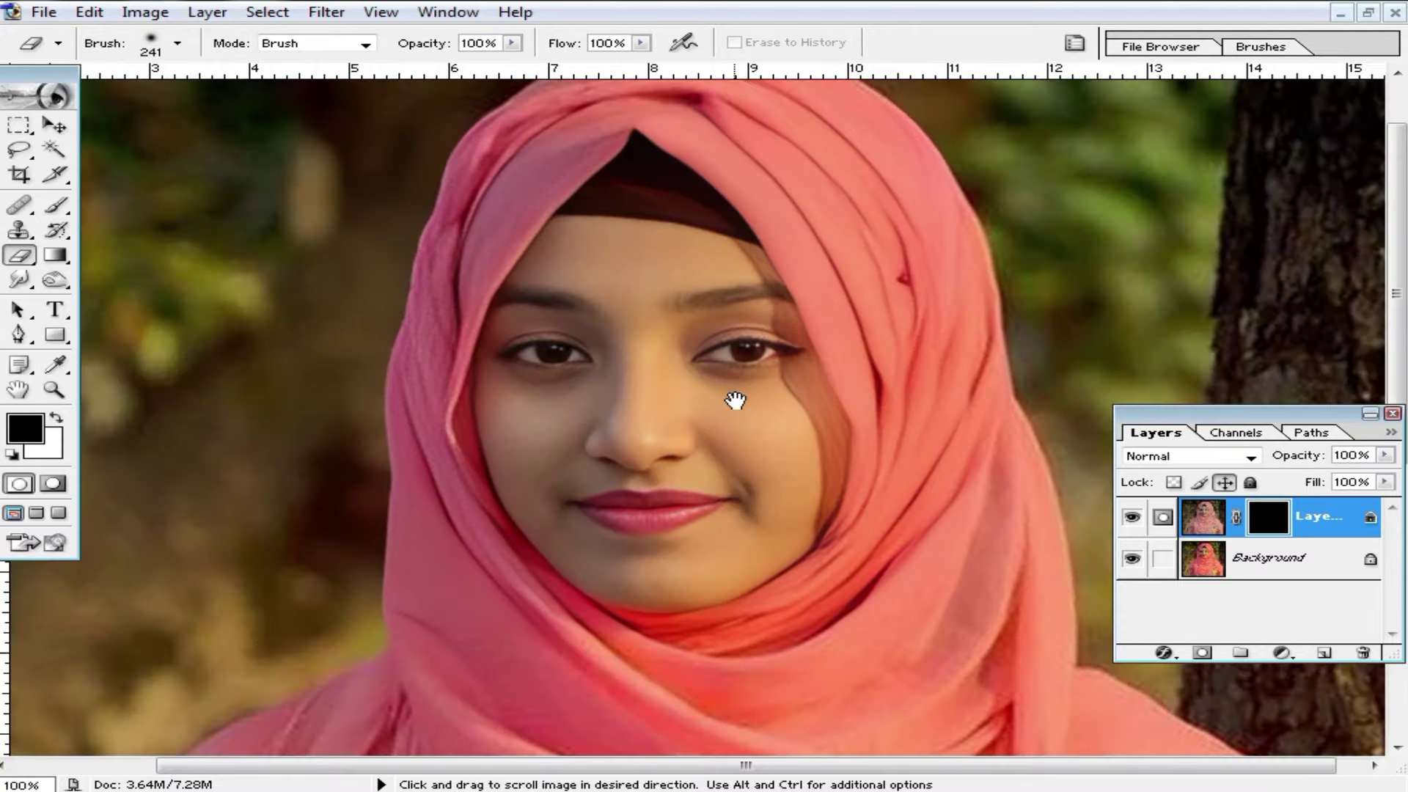
With a 93 px white brush at 33% opacity, paint a first stroke on the face.
{"action": "left_click_drag", "start_coordinate": [735, 400], "coordinate": [776, 369]}
{"action": "right_click", "coordinate": [787, 367]}
{"action": "left_click_drag", "start_coordinate": [1015, 405], "coordinate": [935, 407]}
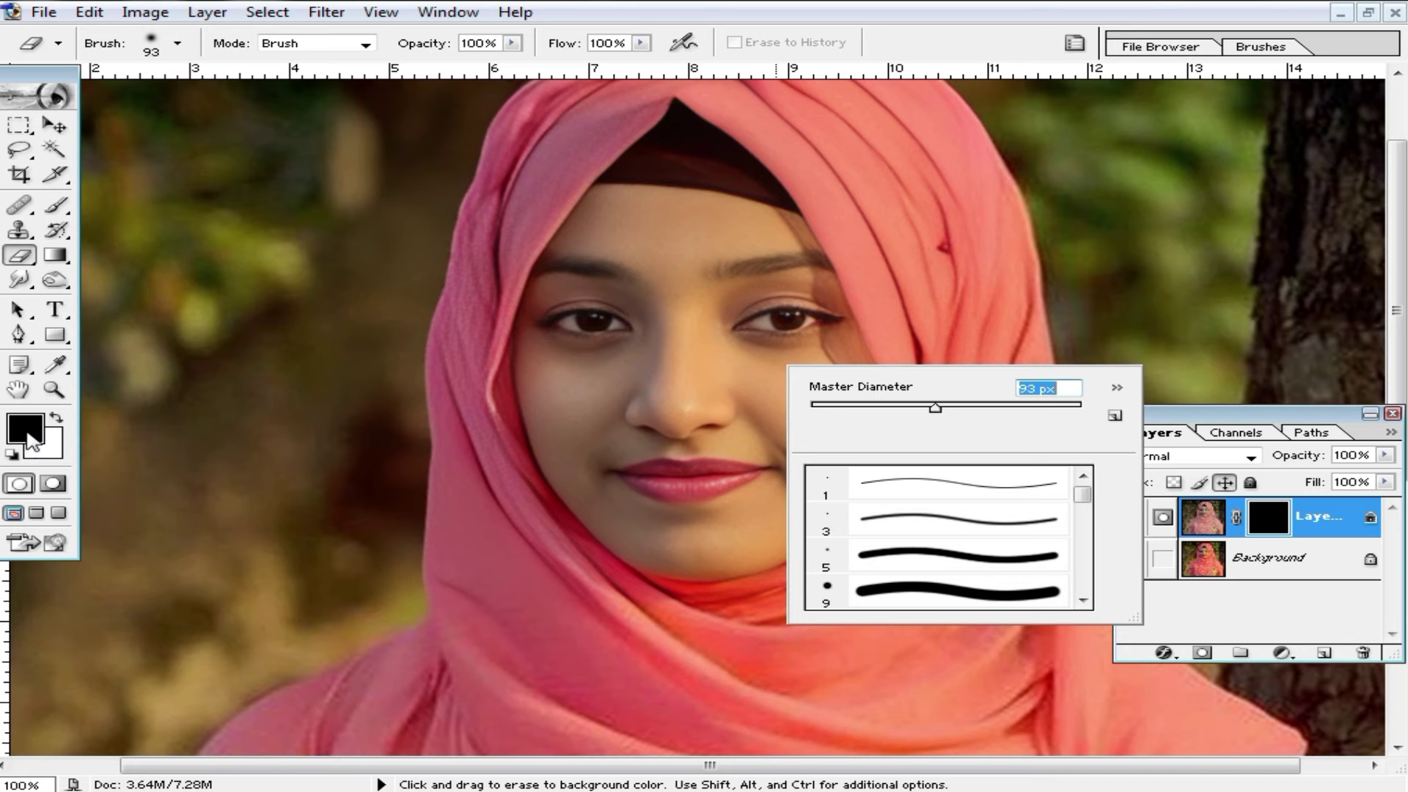
{"action": "left_click", "coordinate": [55, 205]}
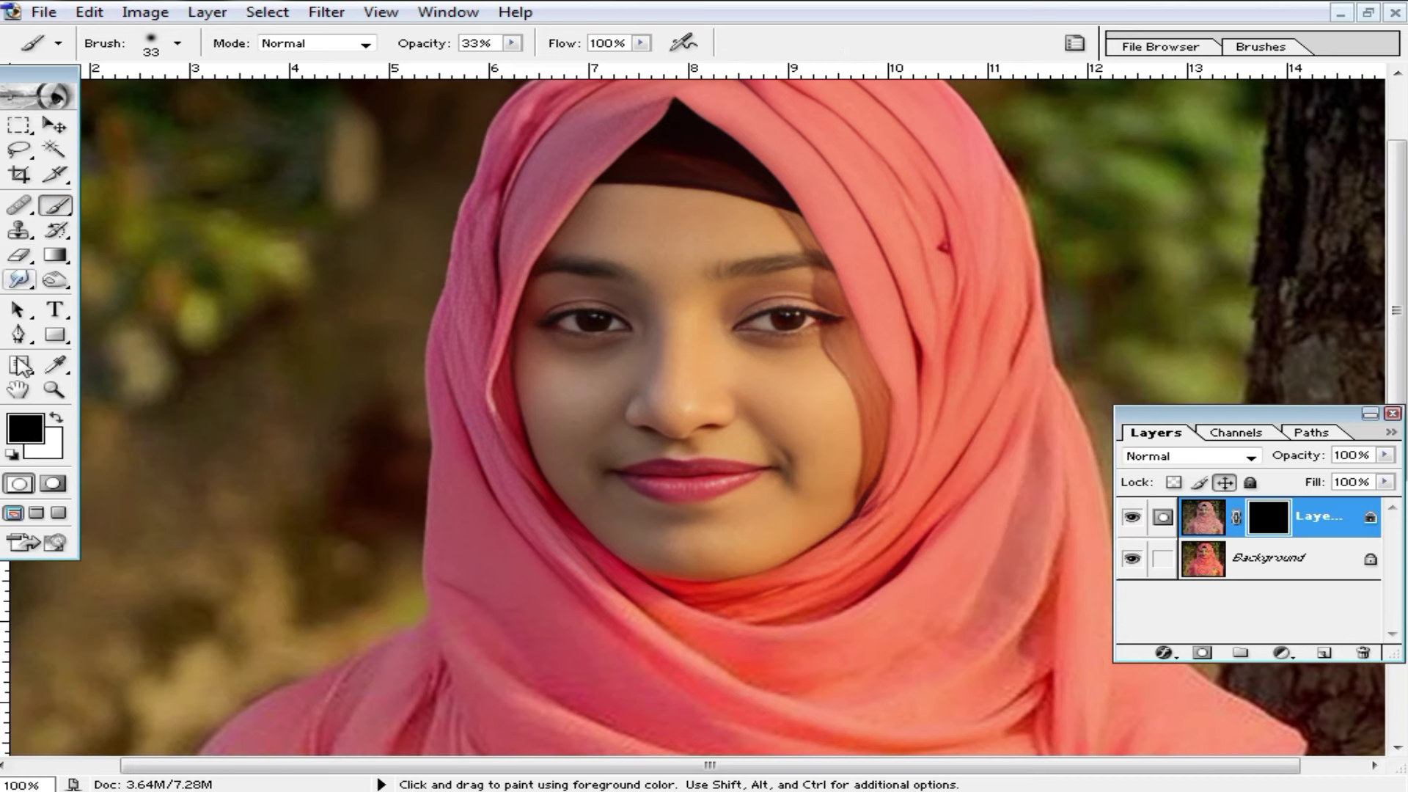
{"action": "left_click", "coordinate": [58, 420]}
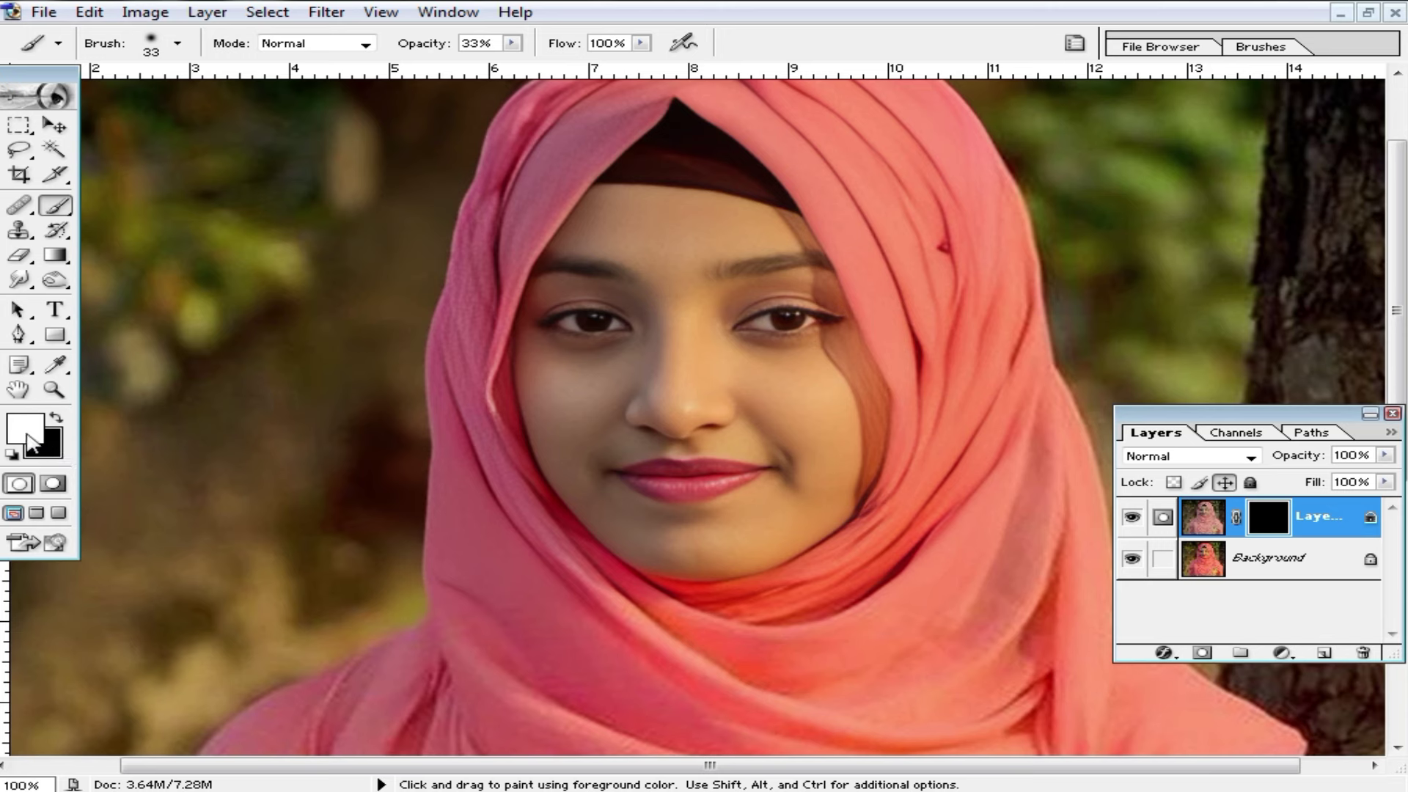
{"action": "mouse_move", "coordinate": [779, 400]}
{"action": "left_mouse_down"}
{"action": "mouse_move", "coordinate": [802, 372]}
{"action": "mouse_move", "coordinate": [786, 378]}
{"action": "left_mouse_up"}
Set the mask brush to 100% opacity and 53 px, viewing the face at 200%.
{"action": "left_click_drag", "start_coordinate": [512, 43], "coordinate": [616, 63]}
{"action": "key", "text": "z"}
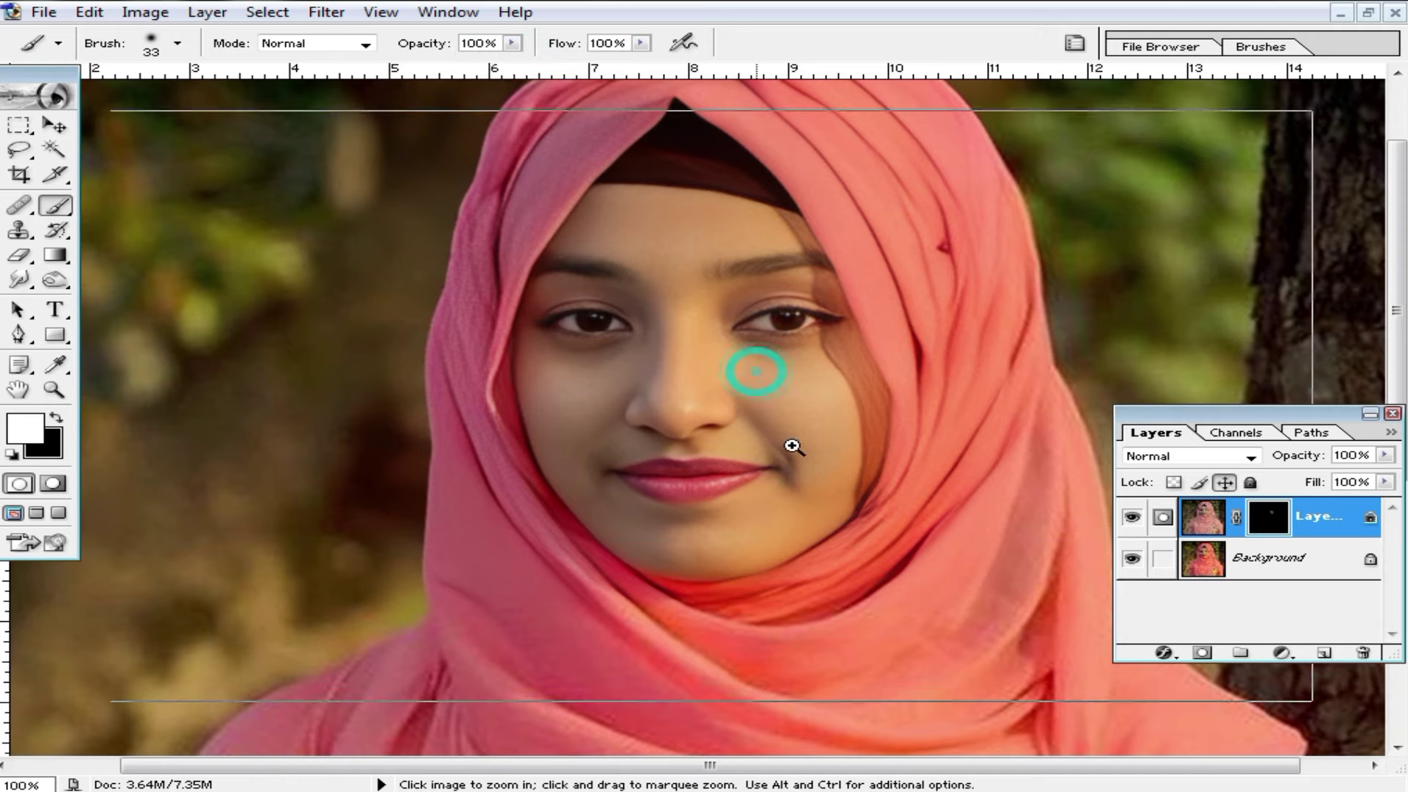
{"action": "left_click", "coordinate": [792, 446]}
{"action": "key", "text": "b"}
{"action": "right_click", "coordinate": [862, 370]}
{"action": "left_click_drag", "start_coordinate": [935, 412], "coordinate": [953, 410]}
{"action": "key", "text": "Return"}
Paint the smoothing back over the cheeks, lips, chin, mouth and inner corner of the right eye.
{"action": "mouse_move", "coordinate": [830, 436]}
{"action": "left_mouse_down"}
{"action": "mouse_move", "coordinate": [874, 330]}
{"action": "mouse_move", "coordinate": [959, 446]}
{"action": "mouse_move", "coordinate": [826, 623]}
{"action": "mouse_move", "coordinate": [775, 650]}
{"action": "mouse_move", "coordinate": [827, 553]}
{"action": "left_mouse_up"}
{"action": "mouse_move", "coordinate": [967, 466]}
{"action": "left_mouse_down"}
{"action": "mouse_move", "coordinate": [982, 490]}
{"action": "mouse_move", "coordinate": [734, 433]}
{"action": "mouse_move", "coordinate": [587, 440]}
{"action": "left_mouse_up"}
{"action": "left_click_drag", "start_coordinate": [704, 535], "coordinate": [676, 566]}
{"action": "left_click_drag", "start_coordinate": [527, 360], "coordinate": [560, 477]}
{"action": "left_click_drag", "start_coordinate": [585, 560], "coordinate": [557, 513]}
{"action": "left_click_drag", "start_coordinate": [792, 230], "coordinate": [763, 381]}
{"action": "left_click_drag", "start_coordinate": [770, 430], "coordinate": [931, 411]}
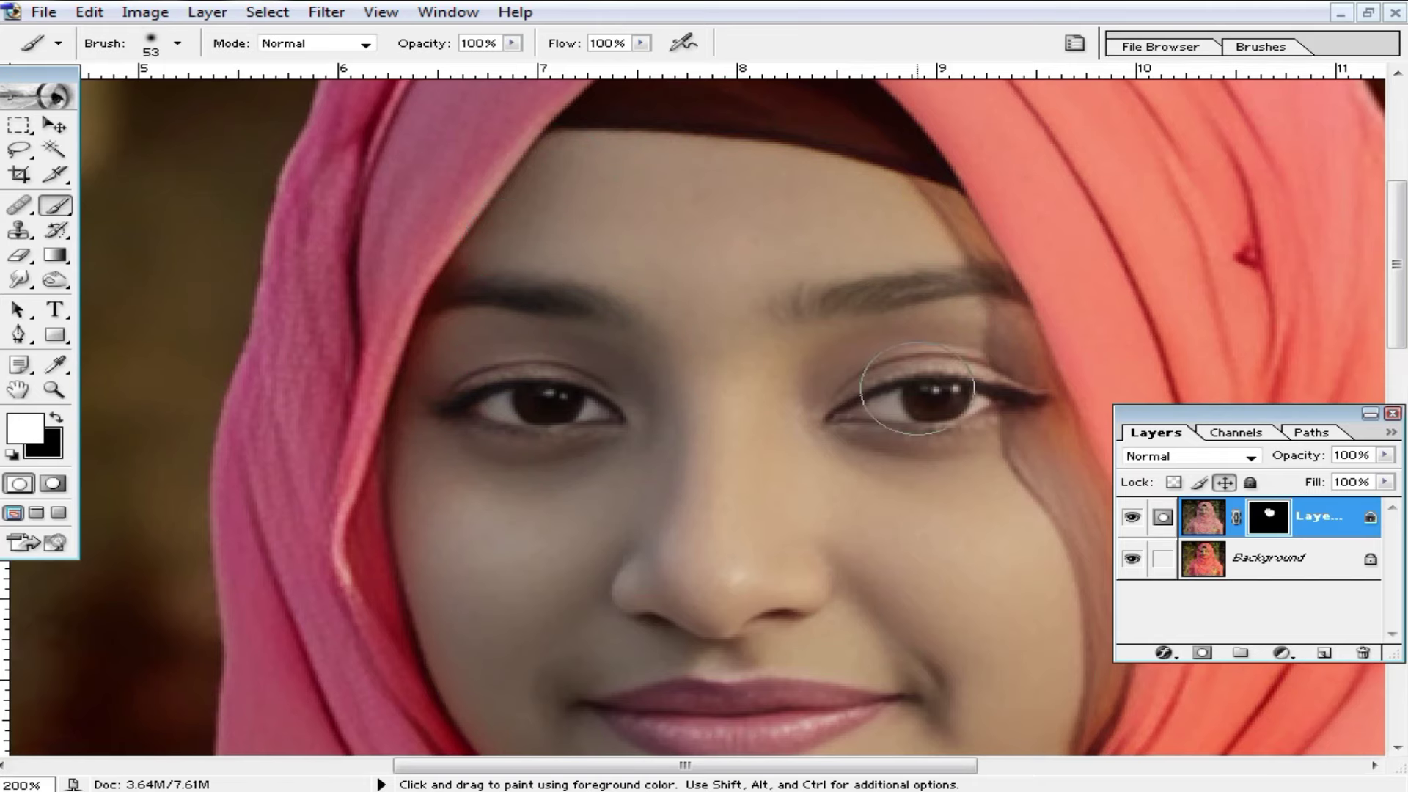
Check the skin at several zoom levels and lower the smoothed layer's Fill to 64%.
{"action": "left_click", "coordinate": [896, 346], "text": "ctrl+alt"}
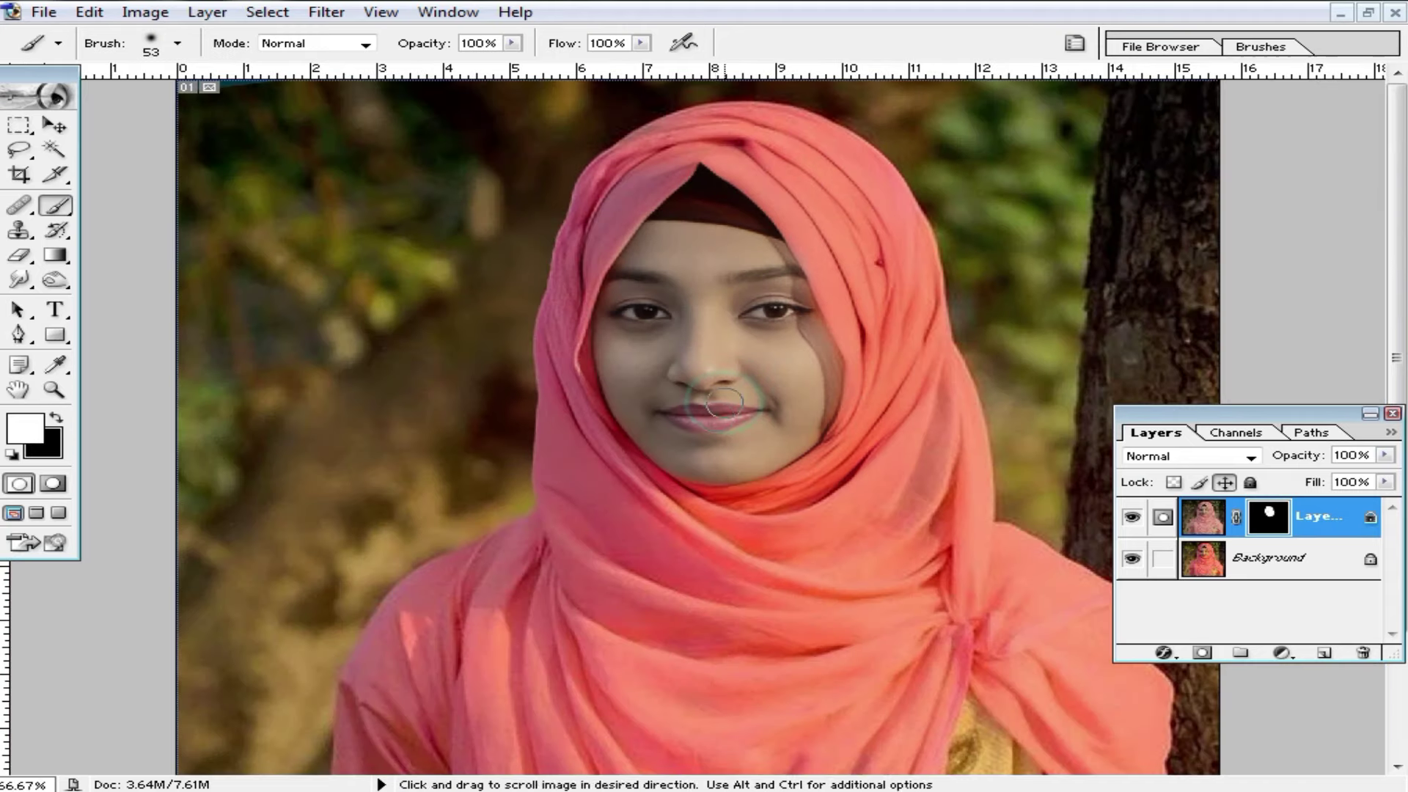
{"action": "left_click", "coordinate": [715, 403], "text": "ctrl+alt"}
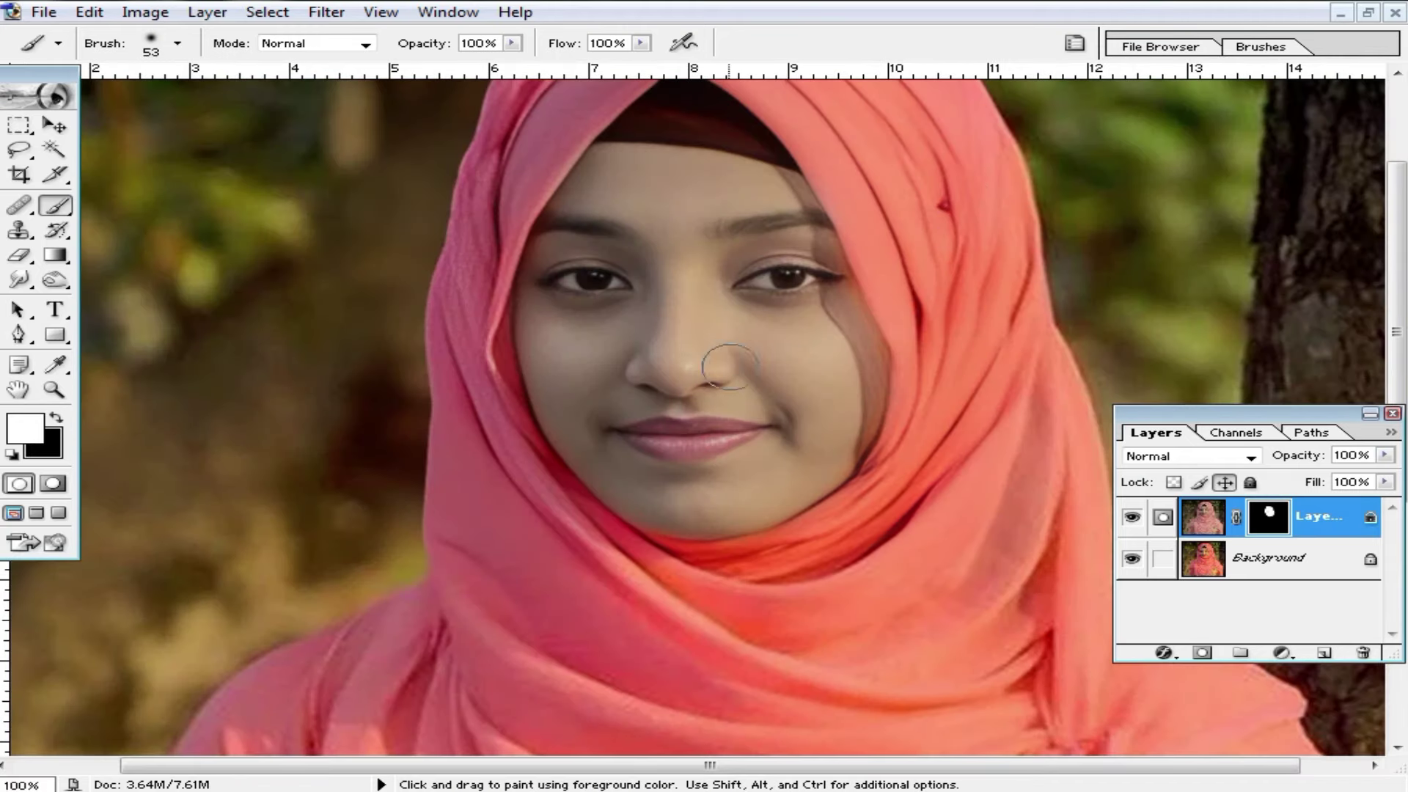
{"action": "left_click", "coordinate": [716, 376], "text": "ctrl"}
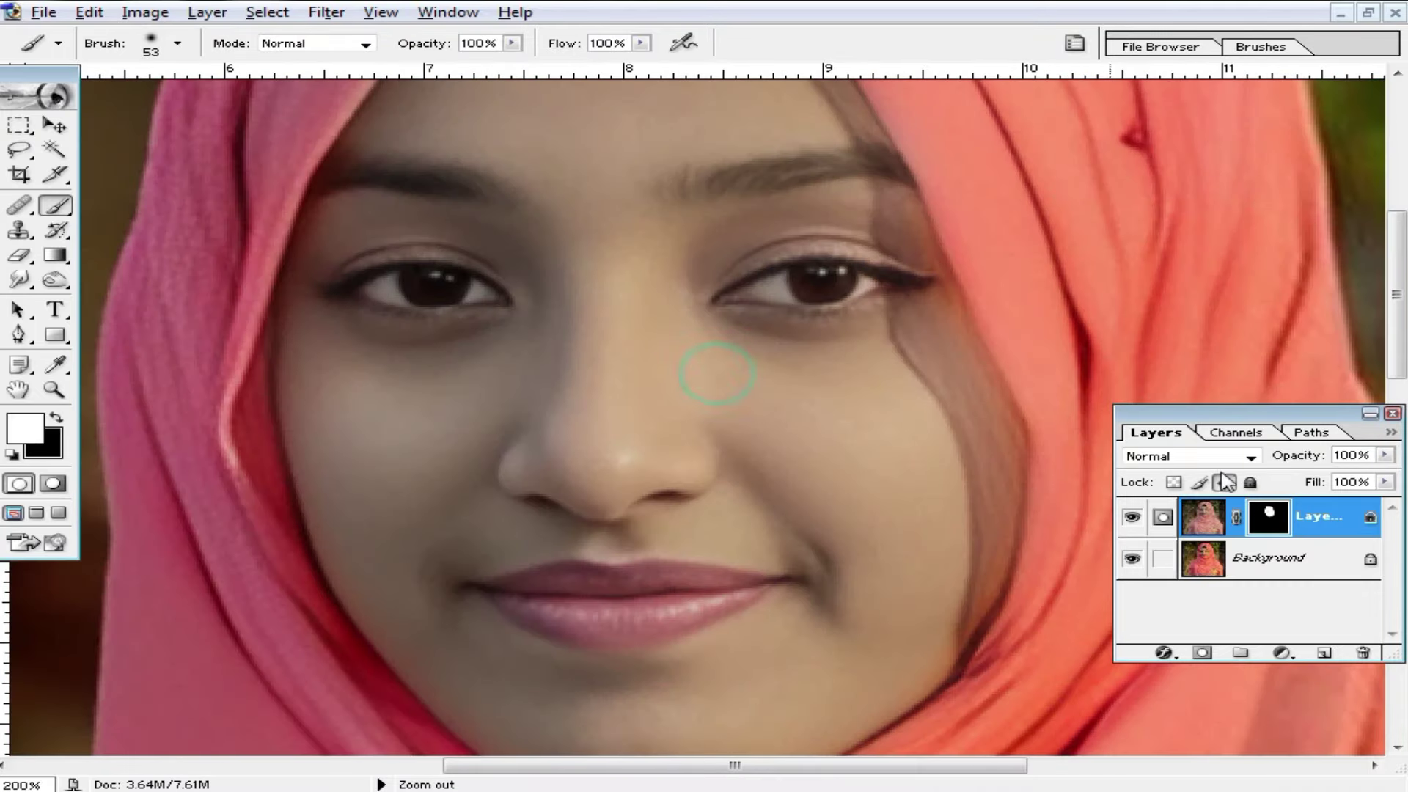
{"action": "left_click", "coordinate": [823, 455], "text": "ctrl+alt"}
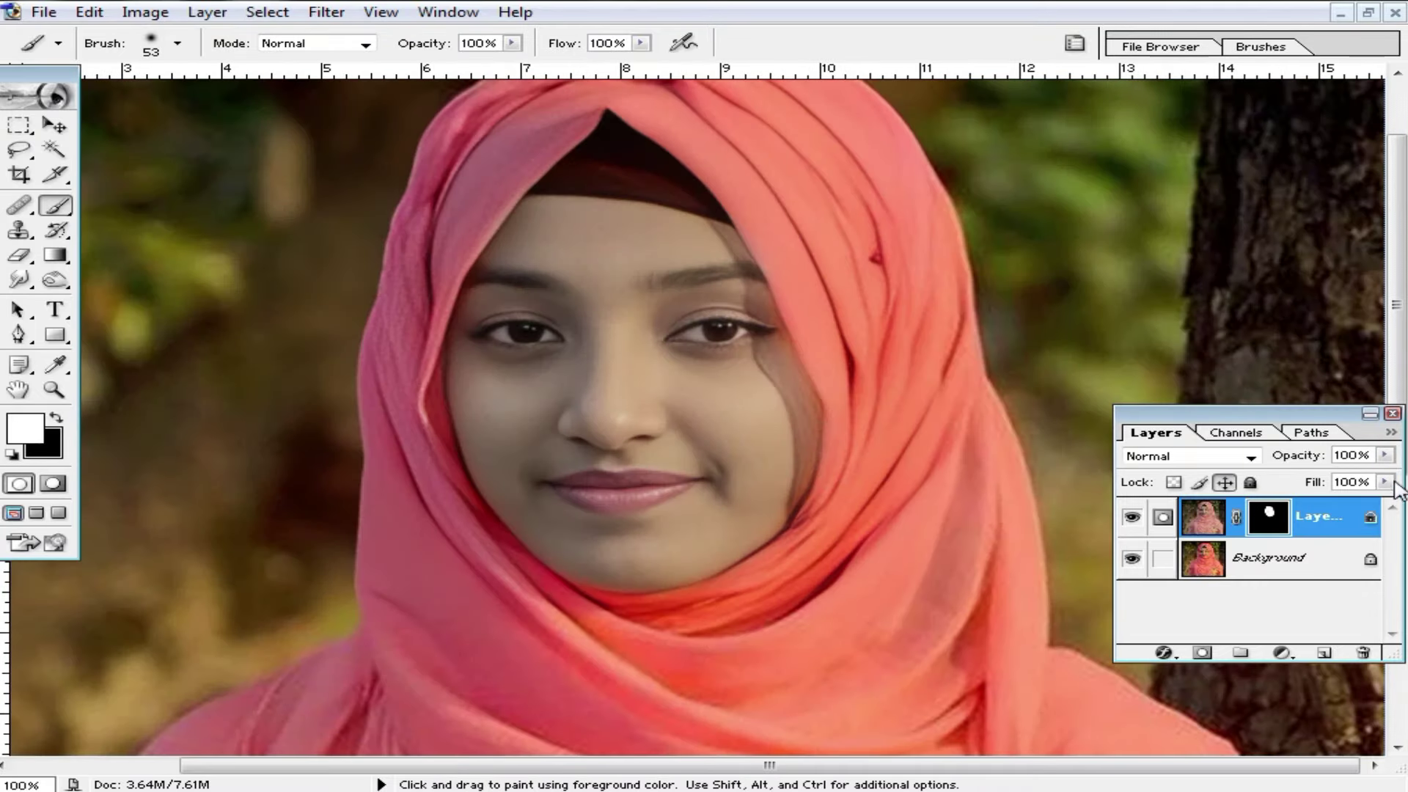
{"action": "left_click", "coordinate": [1385, 482]}
{"action": "left_click_drag", "start_coordinate": [1384, 501], "coordinate": [1328, 500]}
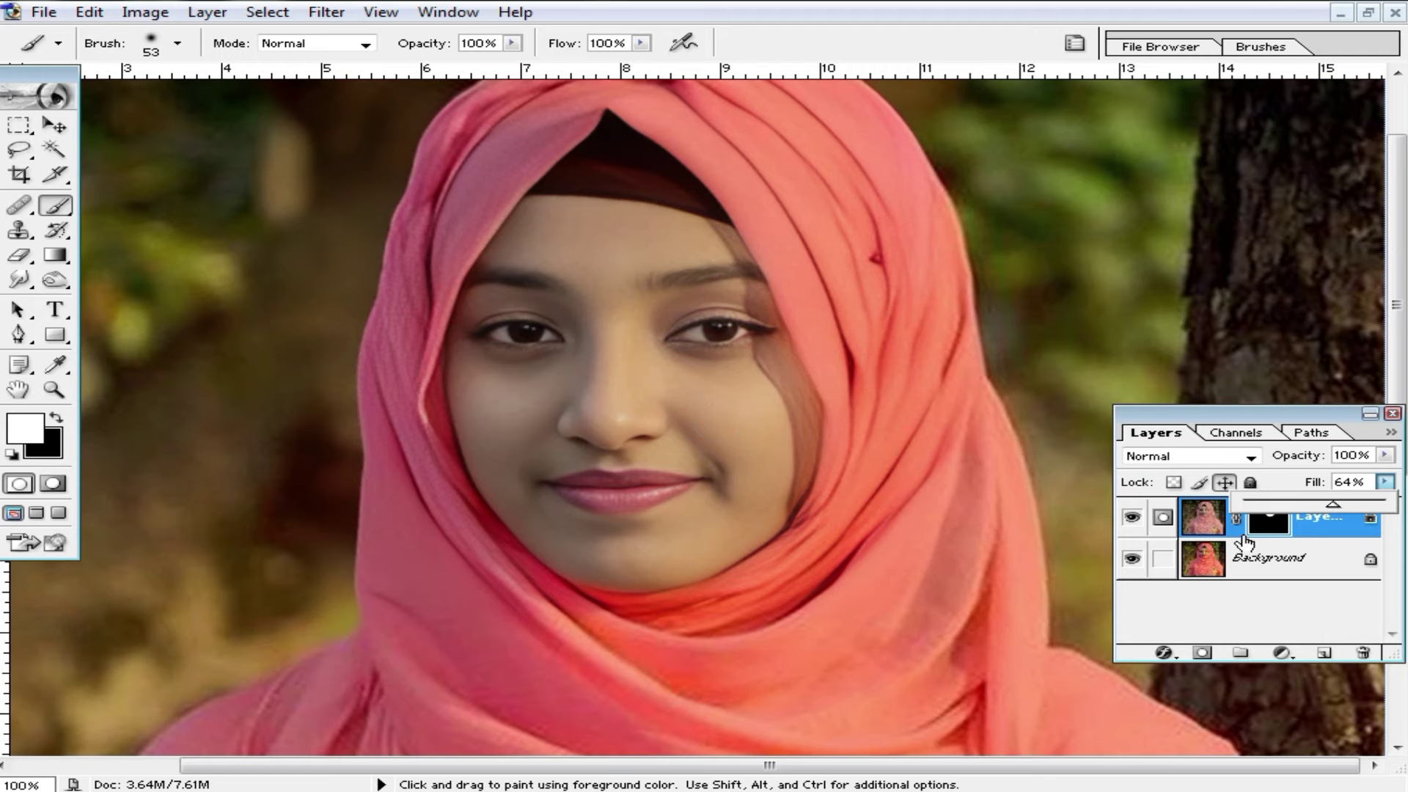
{"action": "left_click", "coordinate": [823, 465], "text": "alt"}
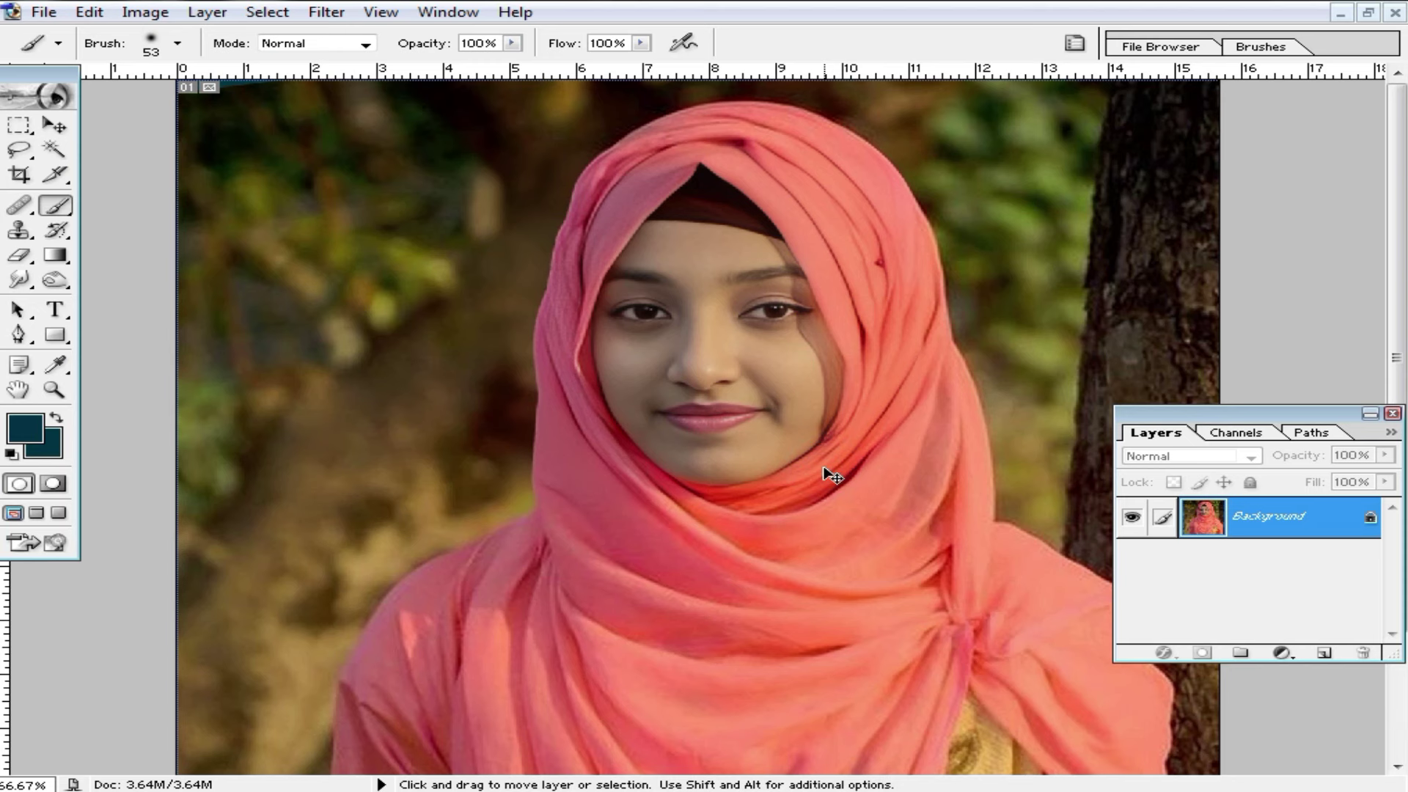
Brighten the midtones by lifting a Curves midpoint up and left, then review the whole photo.
{"action": "key", "text": "ctrl+m"}
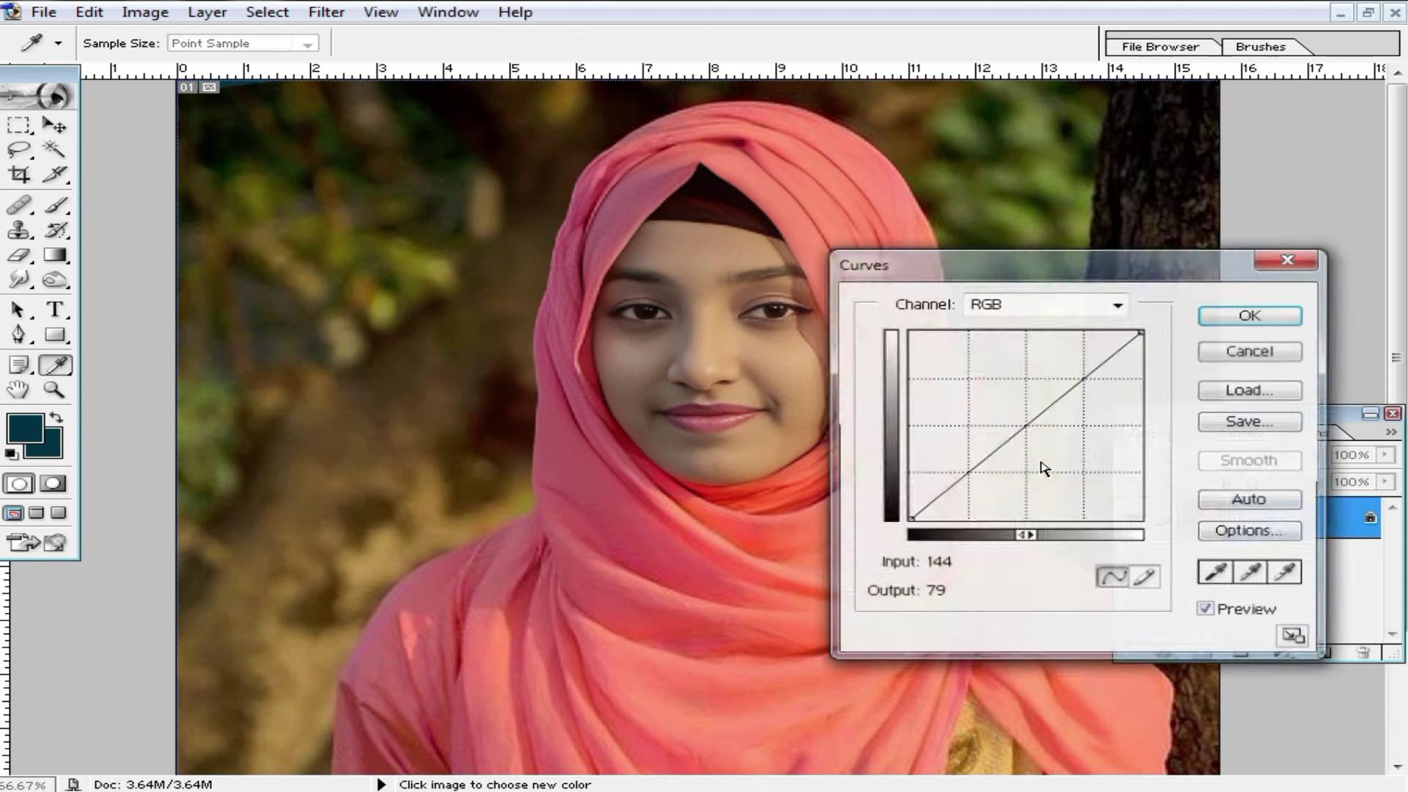
{"action": "left_click", "coordinate": [1026, 422]}
{"action": "left_click_drag", "start_coordinate": [1026, 422], "coordinate": [1012, 417]}
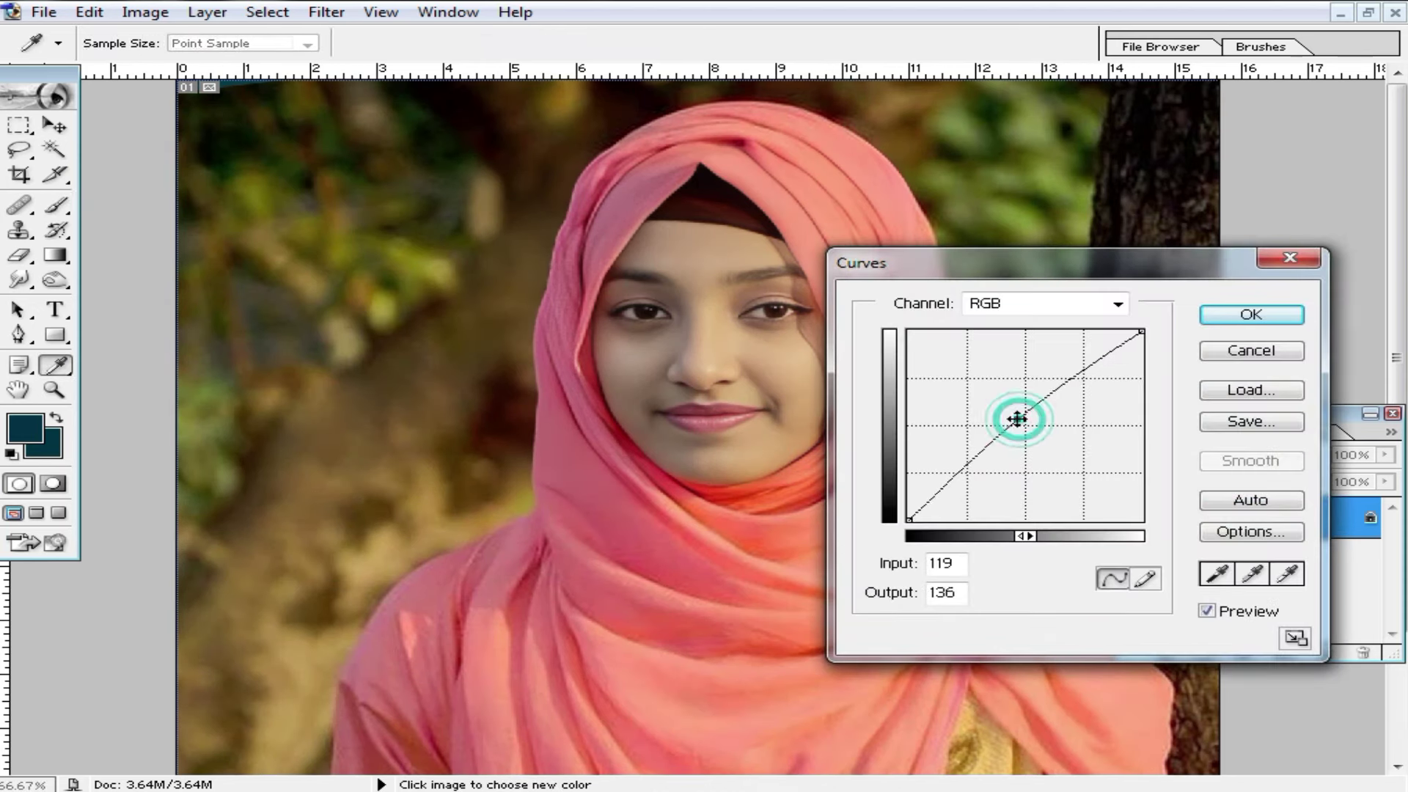
{"action": "left_click", "coordinate": [1251, 314]}
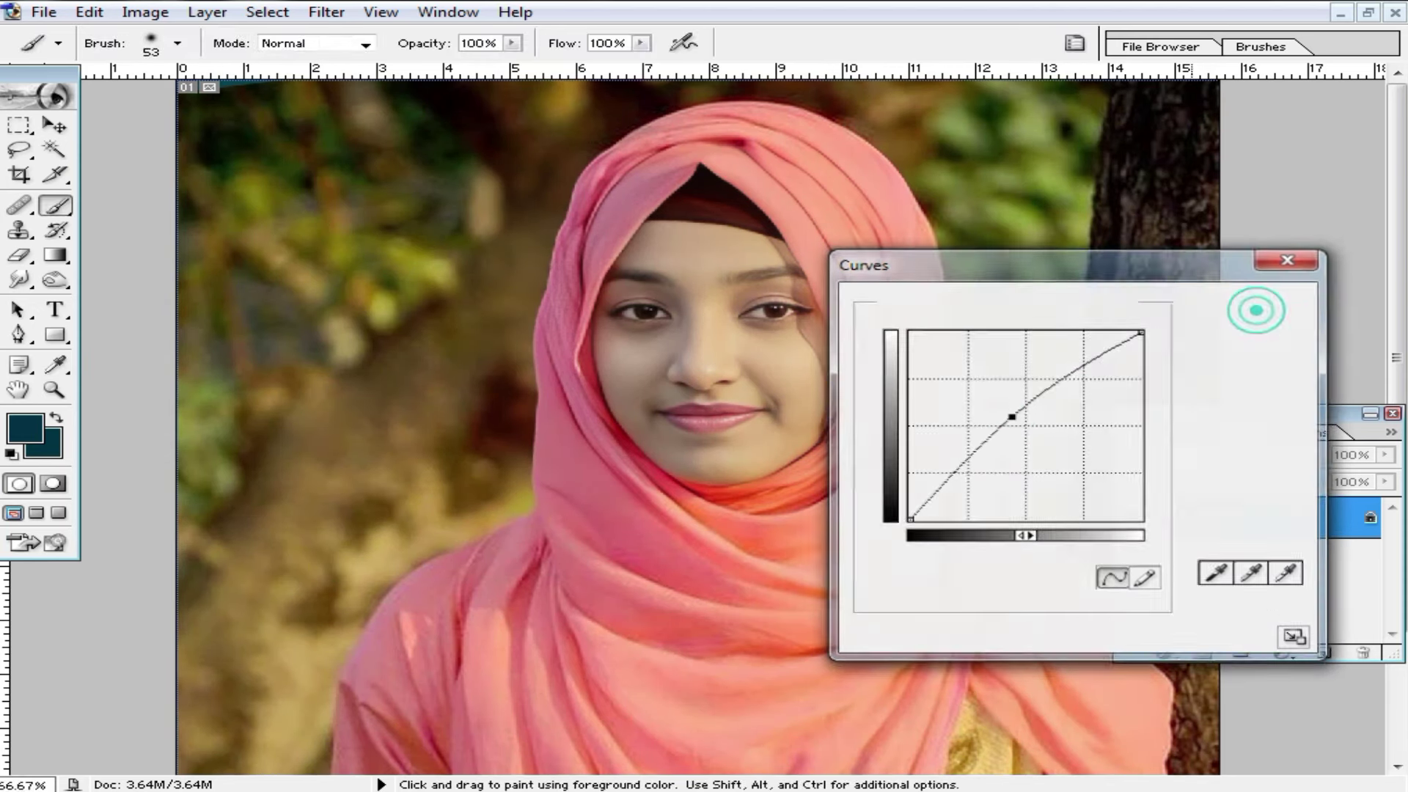
{"action": "left_click", "coordinate": [749, 399], "text": "ctrl"}
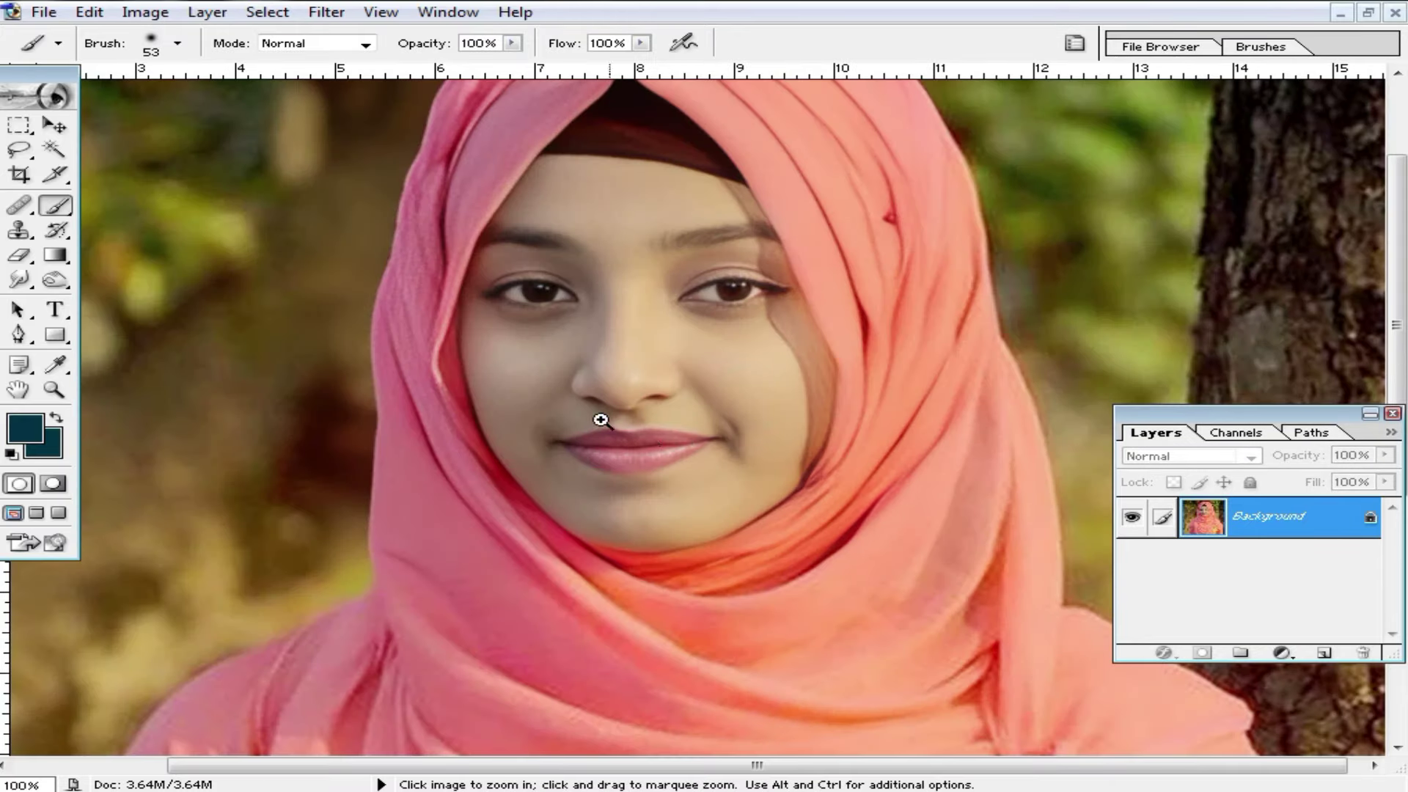
{"action": "left_click", "coordinate": [840, 526], "text": "ctrl+alt"}
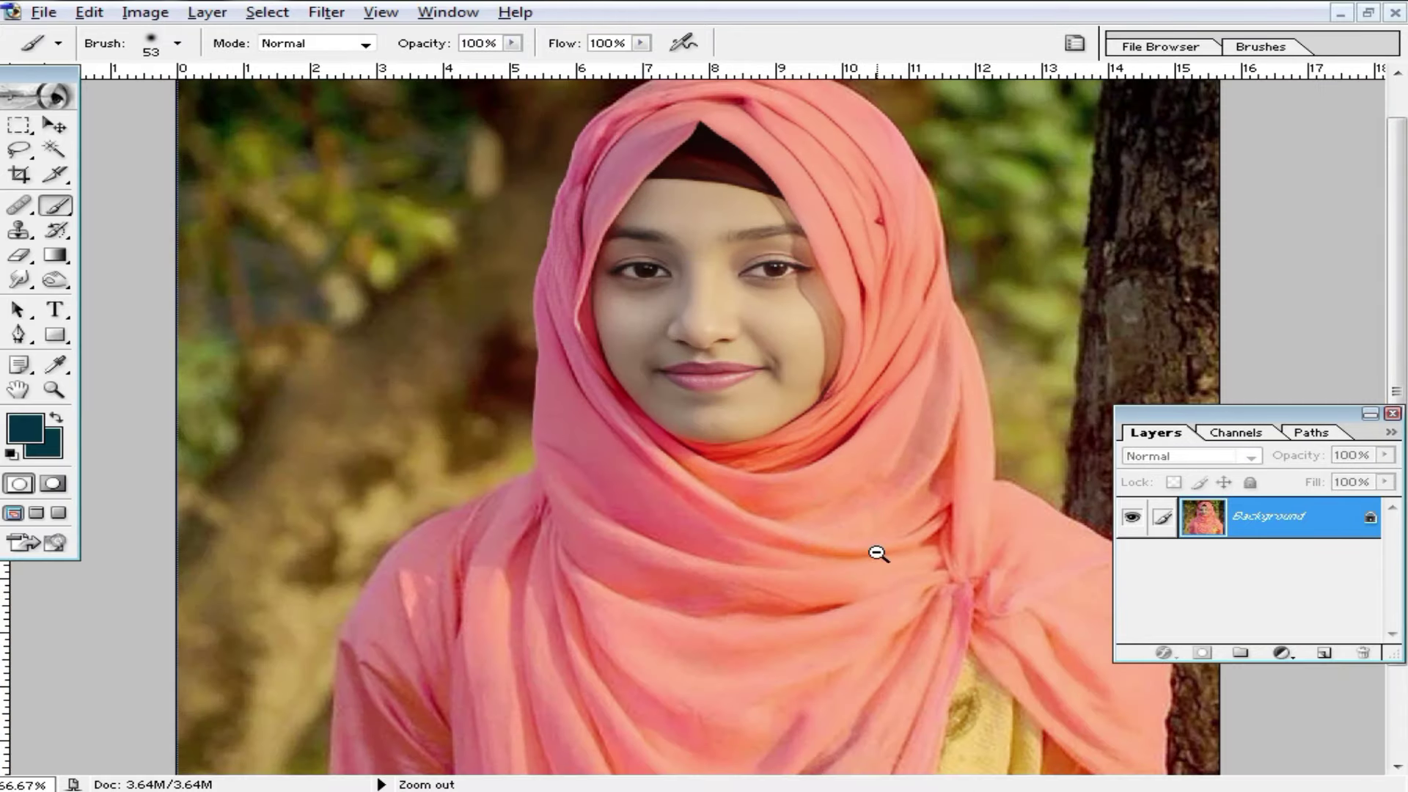
{"action": "key", "text": "ctrl+minus"}
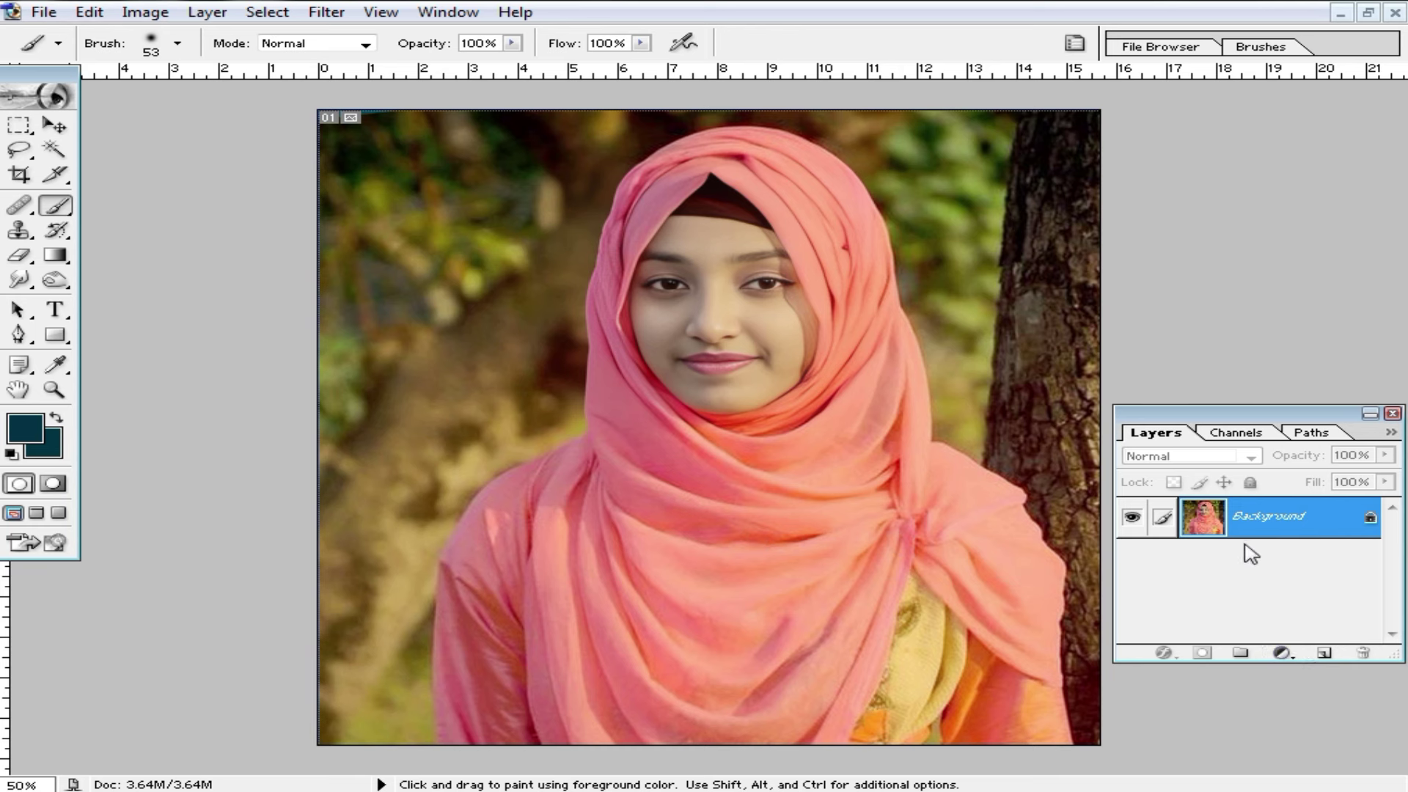
Duplicate the photo, add an FF0000 Solid Color fill layer, and invert its mask to black.
{"action": "key", "text": "ctrl+j"}
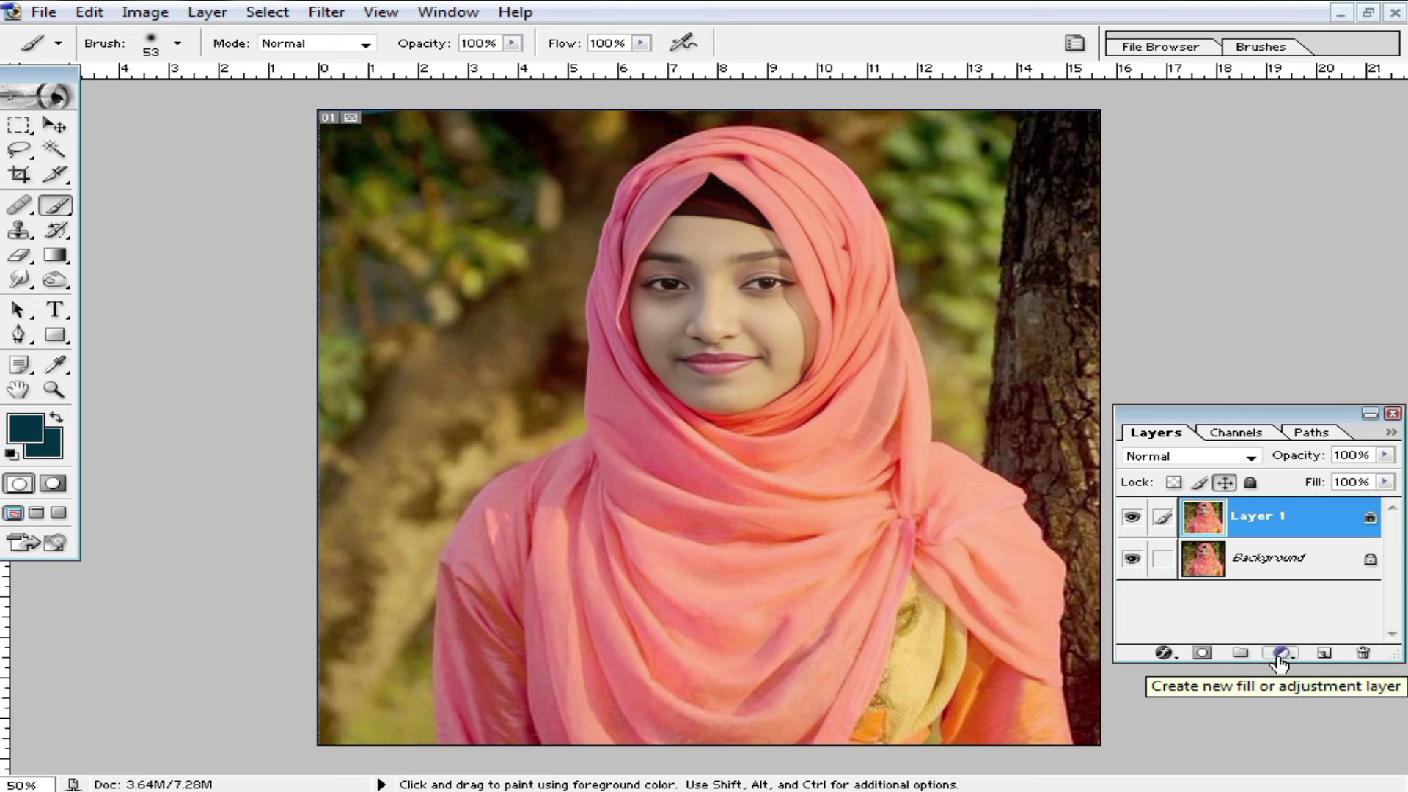
{"action": "left_click", "coordinate": [1280, 655]}
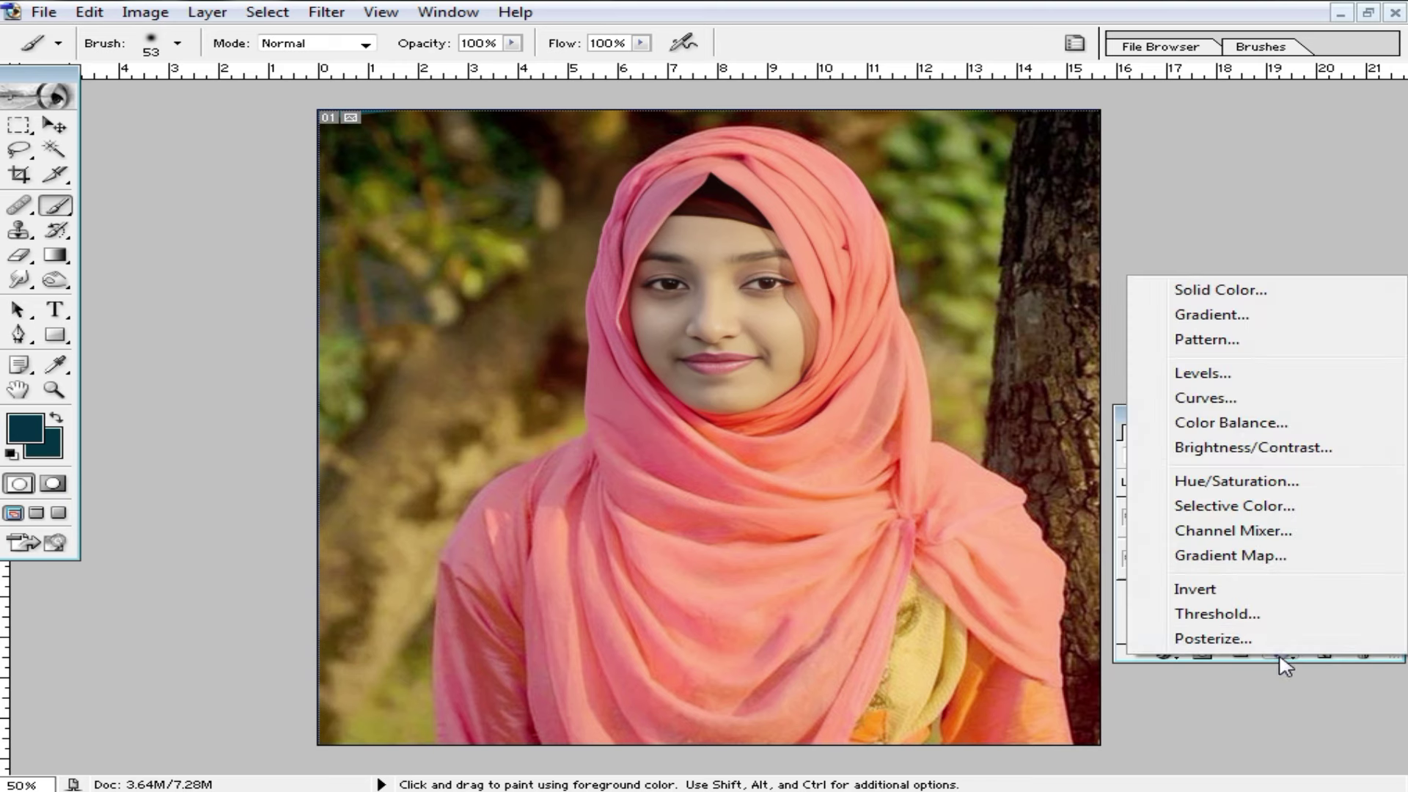
{"action": "left_click", "coordinate": [1261, 292]}
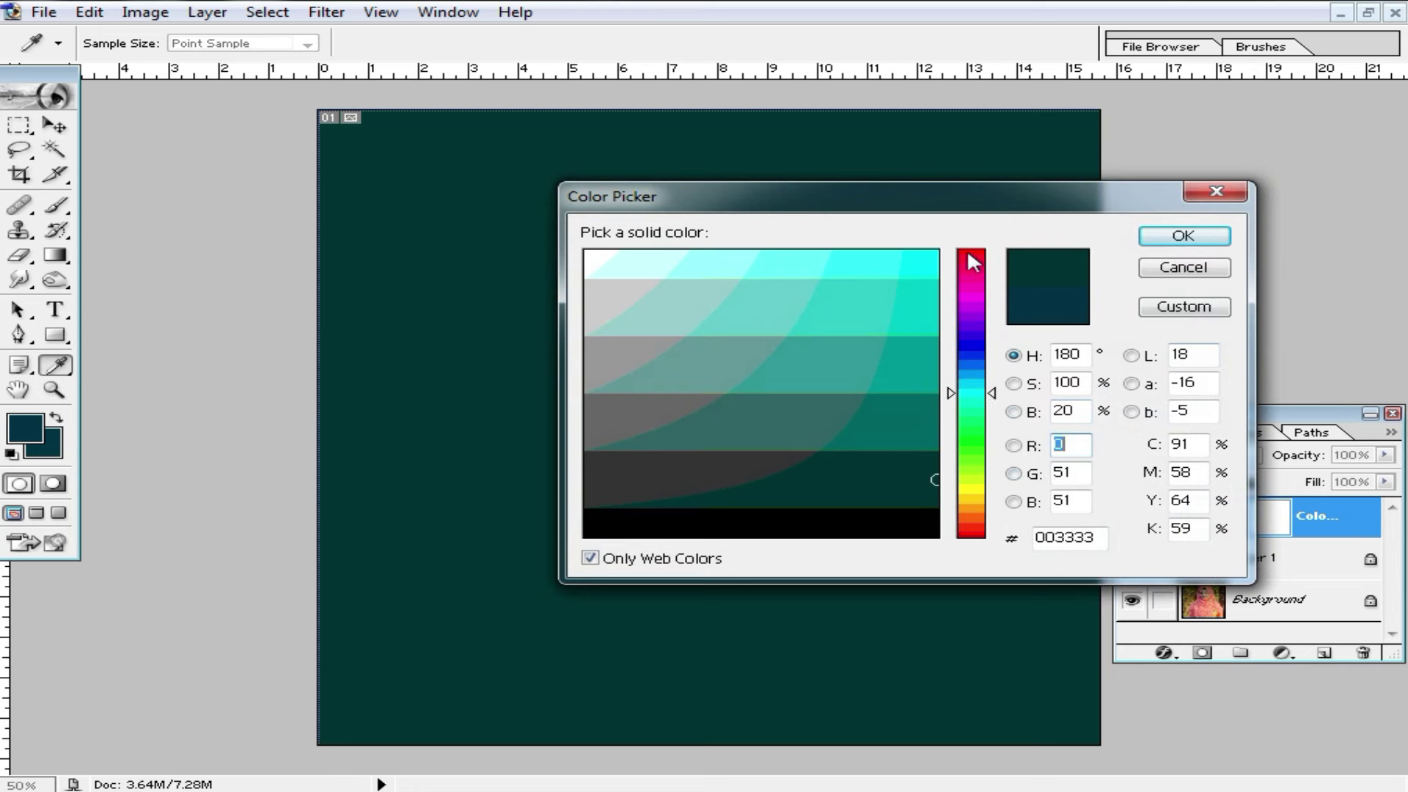
{"action": "left_click", "coordinate": [970, 254]}
{"action": "left_click", "coordinate": [928, 259]}
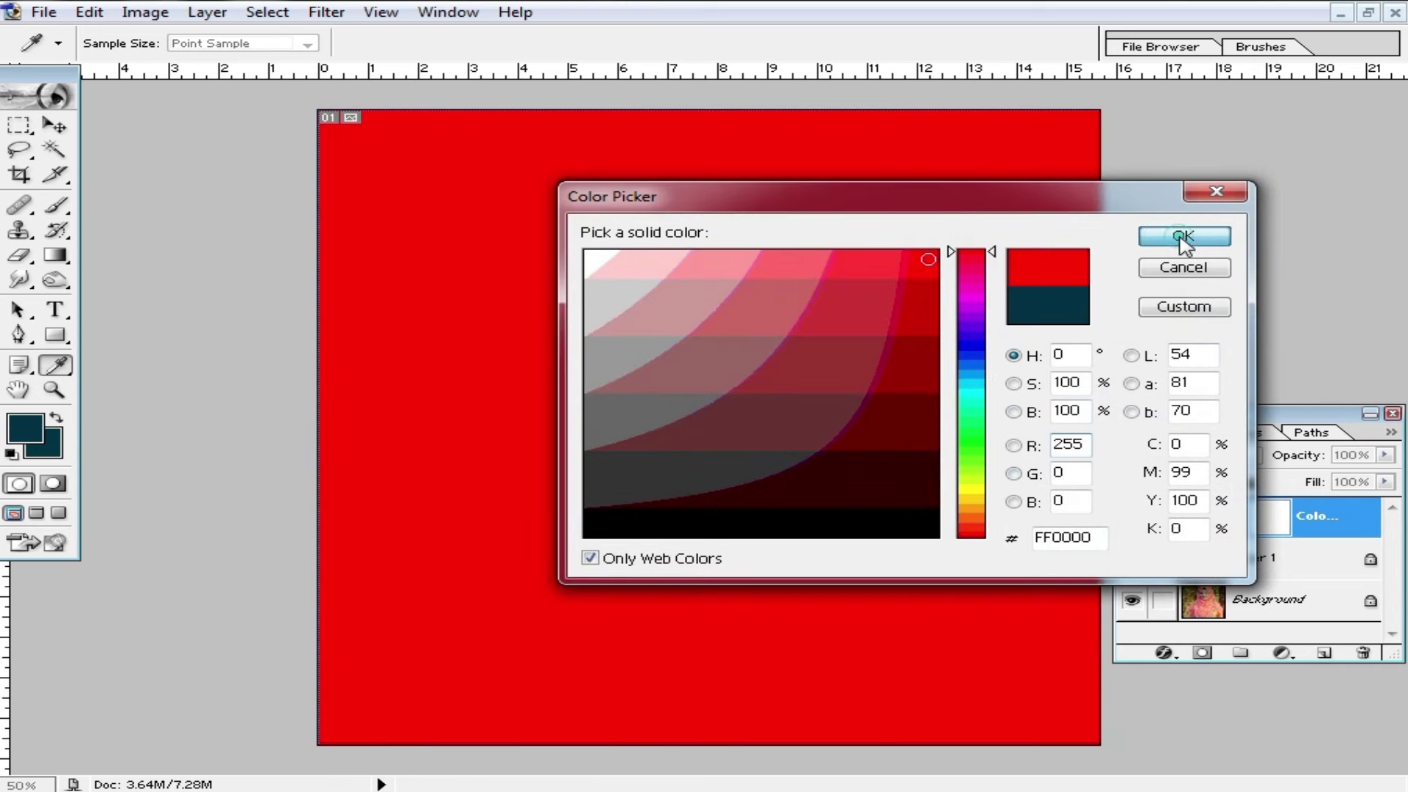
{"action": "left_click", "coordinate": [1183, 237]}
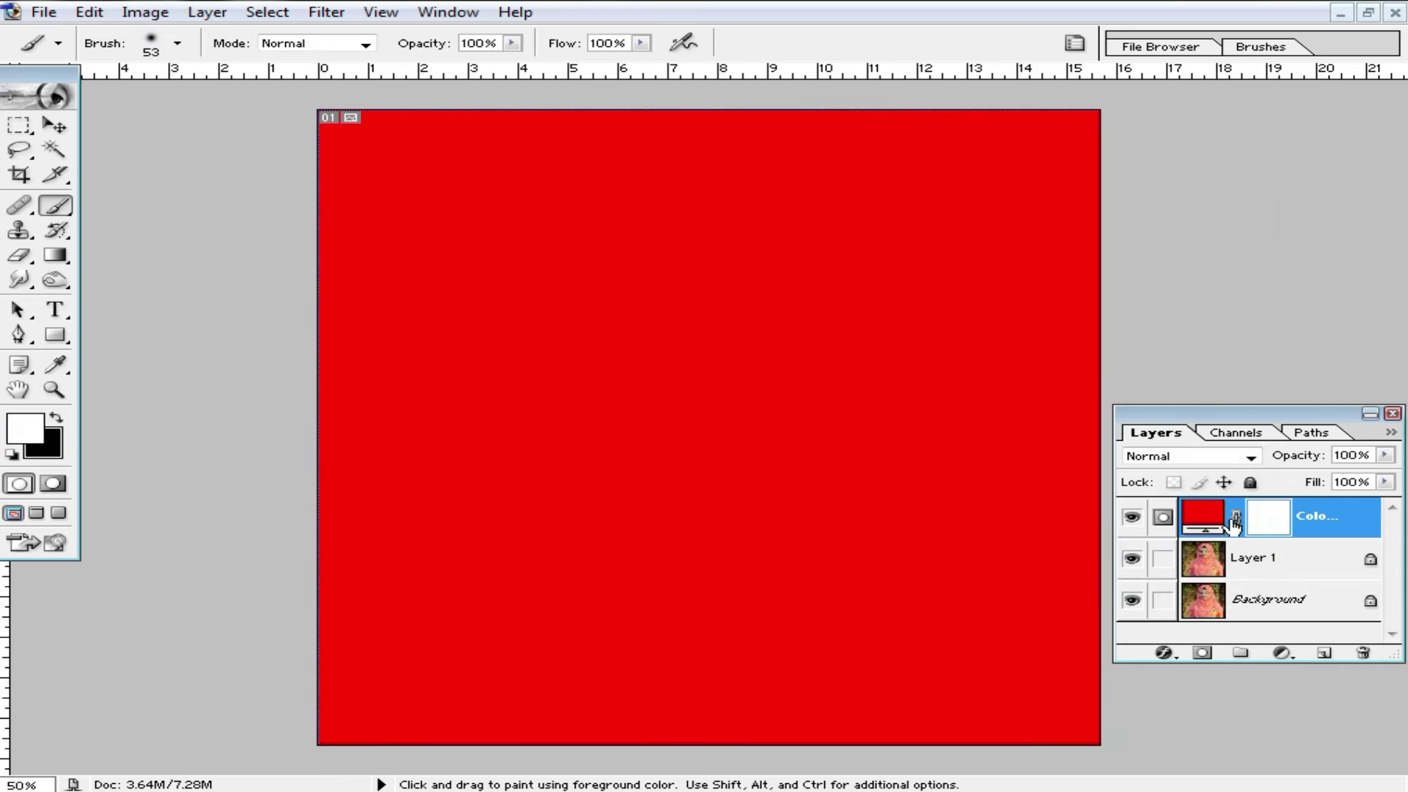
{"action": "key", "text": "ctrl+i"}
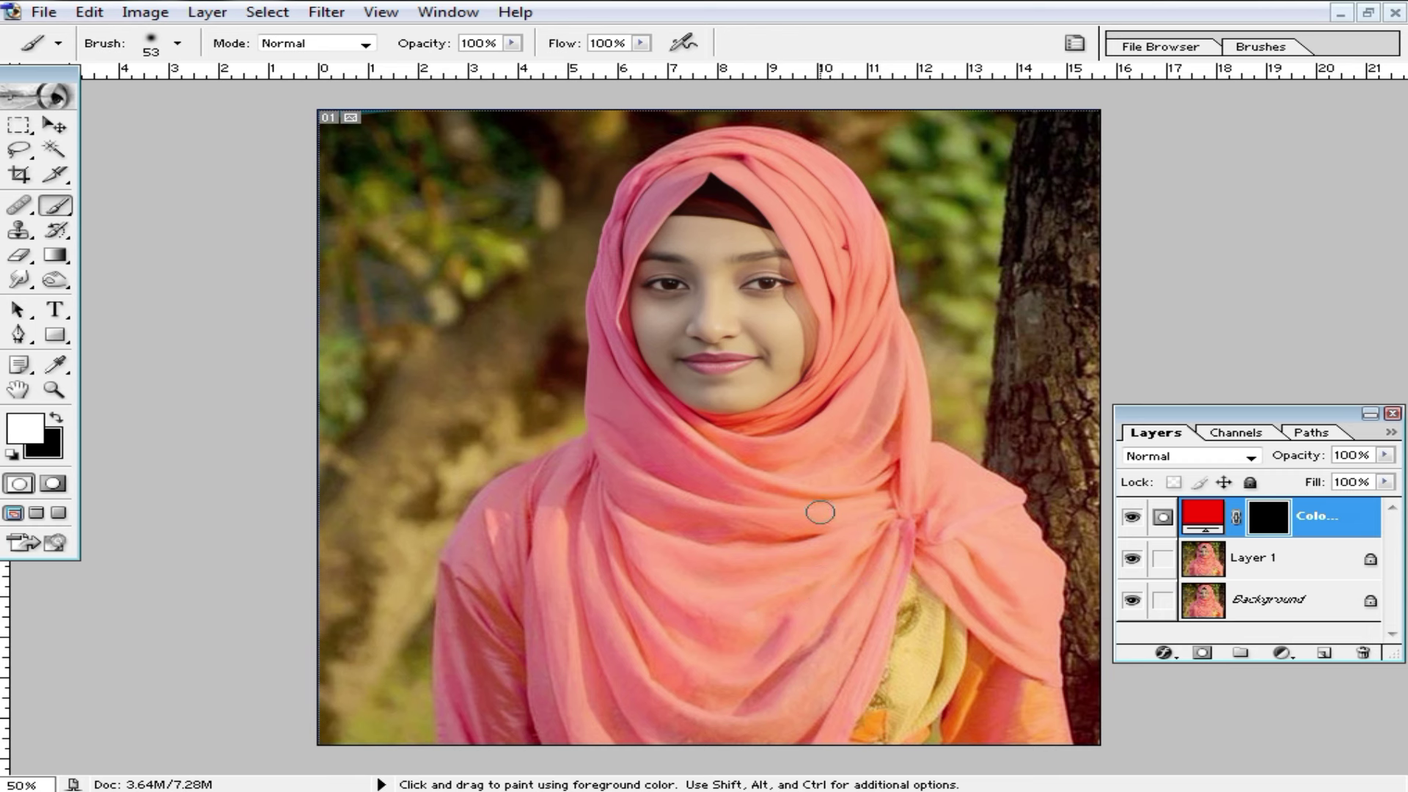
On Layer 1, select the pink hijab, its edges, folds and left shoulder by colour.
{"action": "left_click", "coordinate": [1277, 562]}
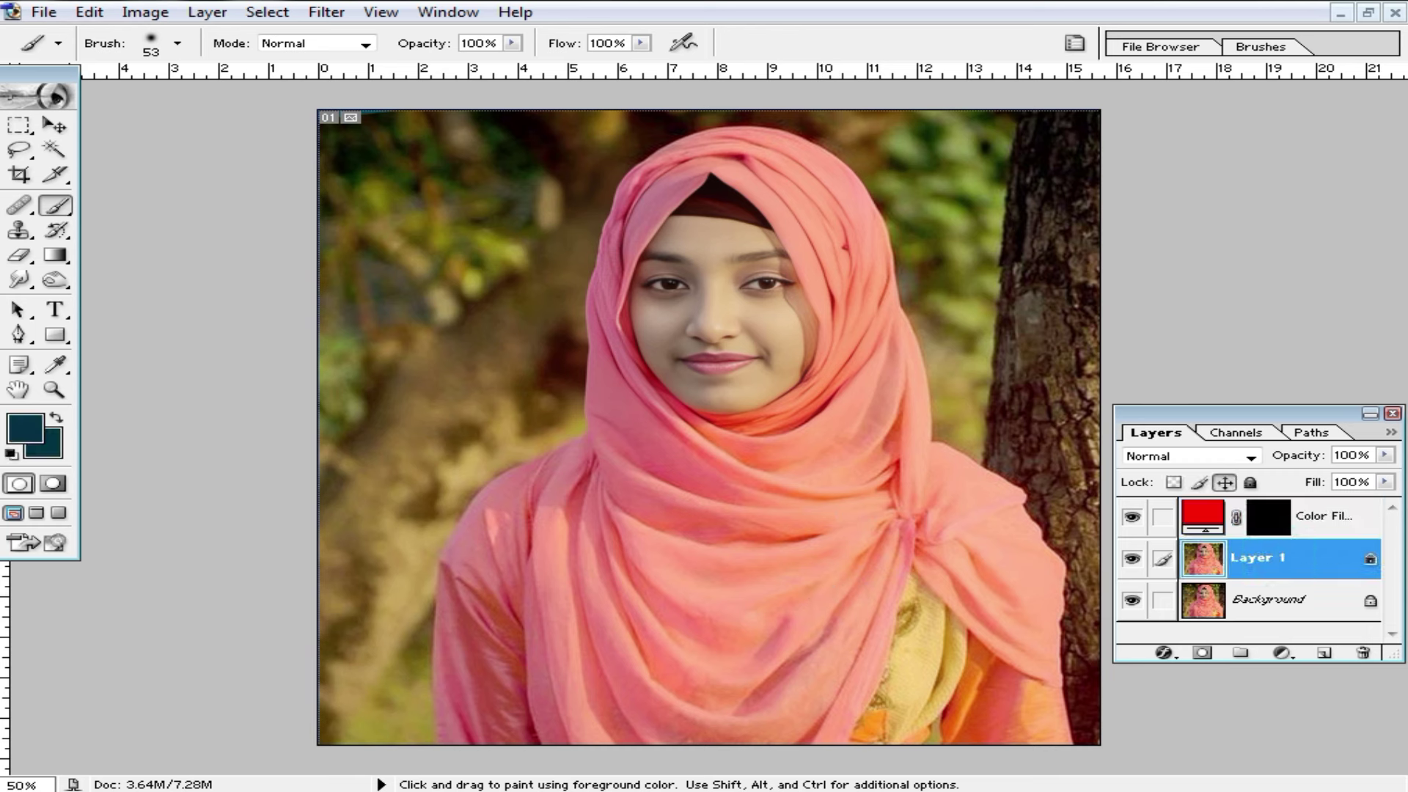
{"action": "left_click", "coordinate": [55, 151]}
{"action": "left_click", "coordinate": [807, 200]}
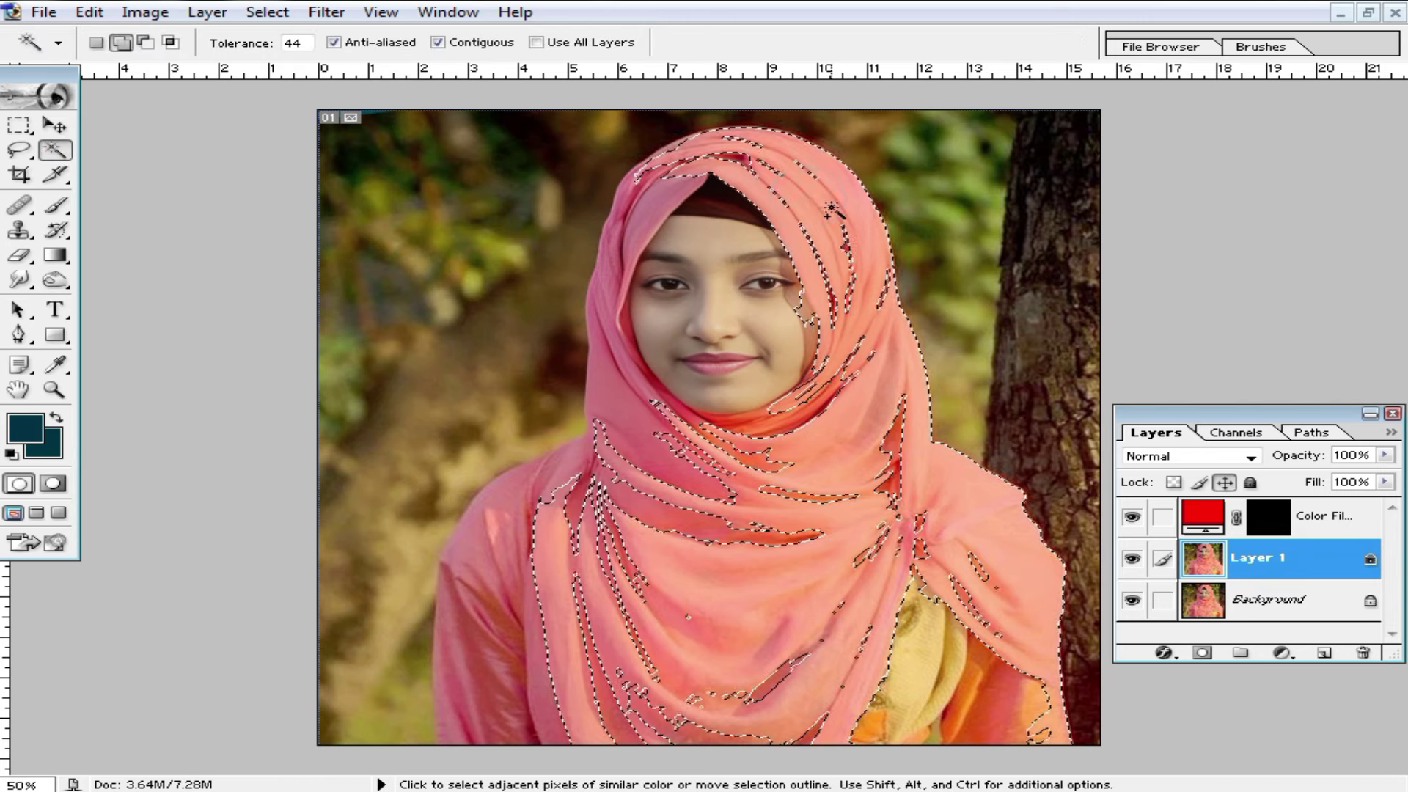
{"action": "left_click", "coordinate": [785, 550]}
{"action": "left_click", "coordinate": [645, 465]}
{"action": "left_click", "coordinate": [556, 487]}
{"action": "left_click", "coordinate": [501, 585]}
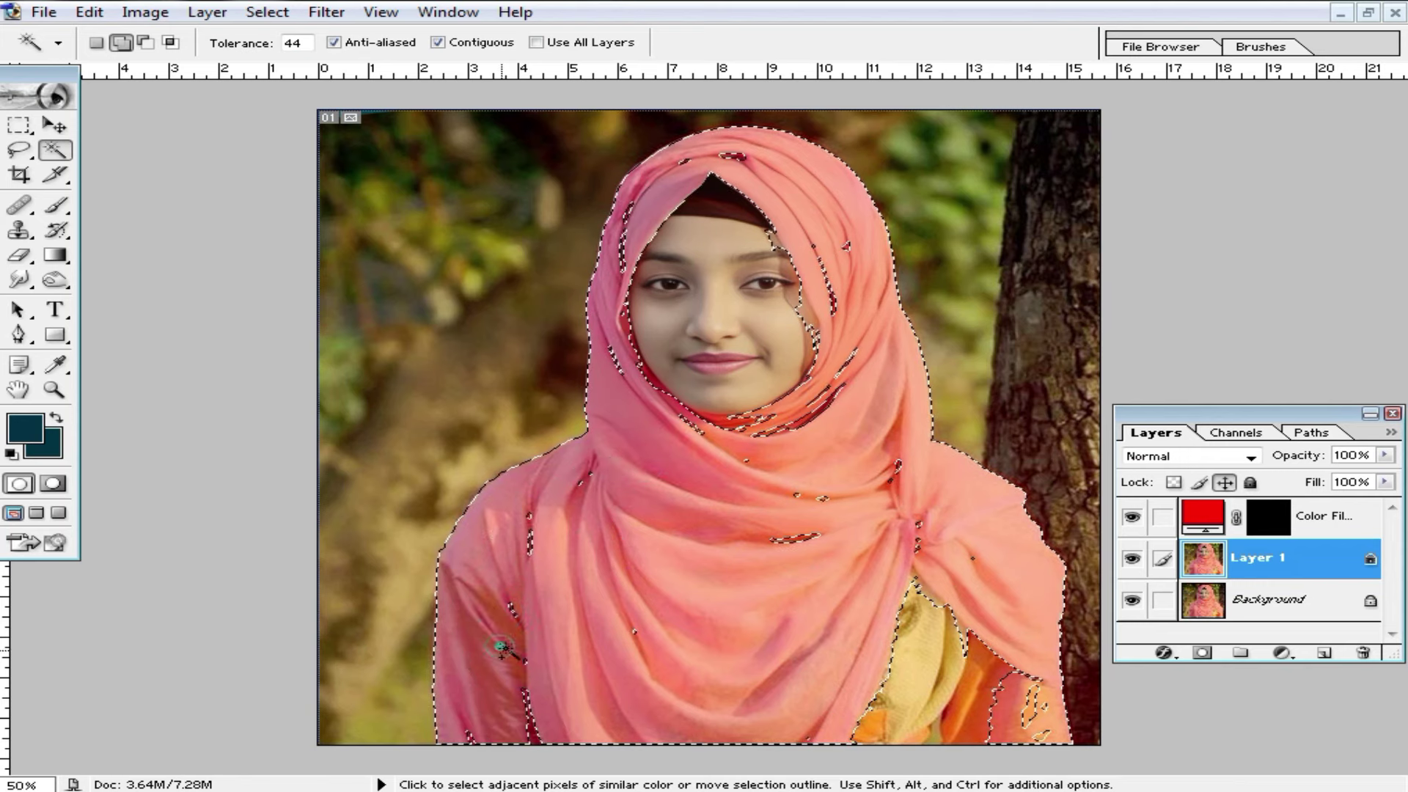
{"action": "left_click", "coordinate": [629, 354]}
{"action": "left_click", "coordinate": [630, 209]}
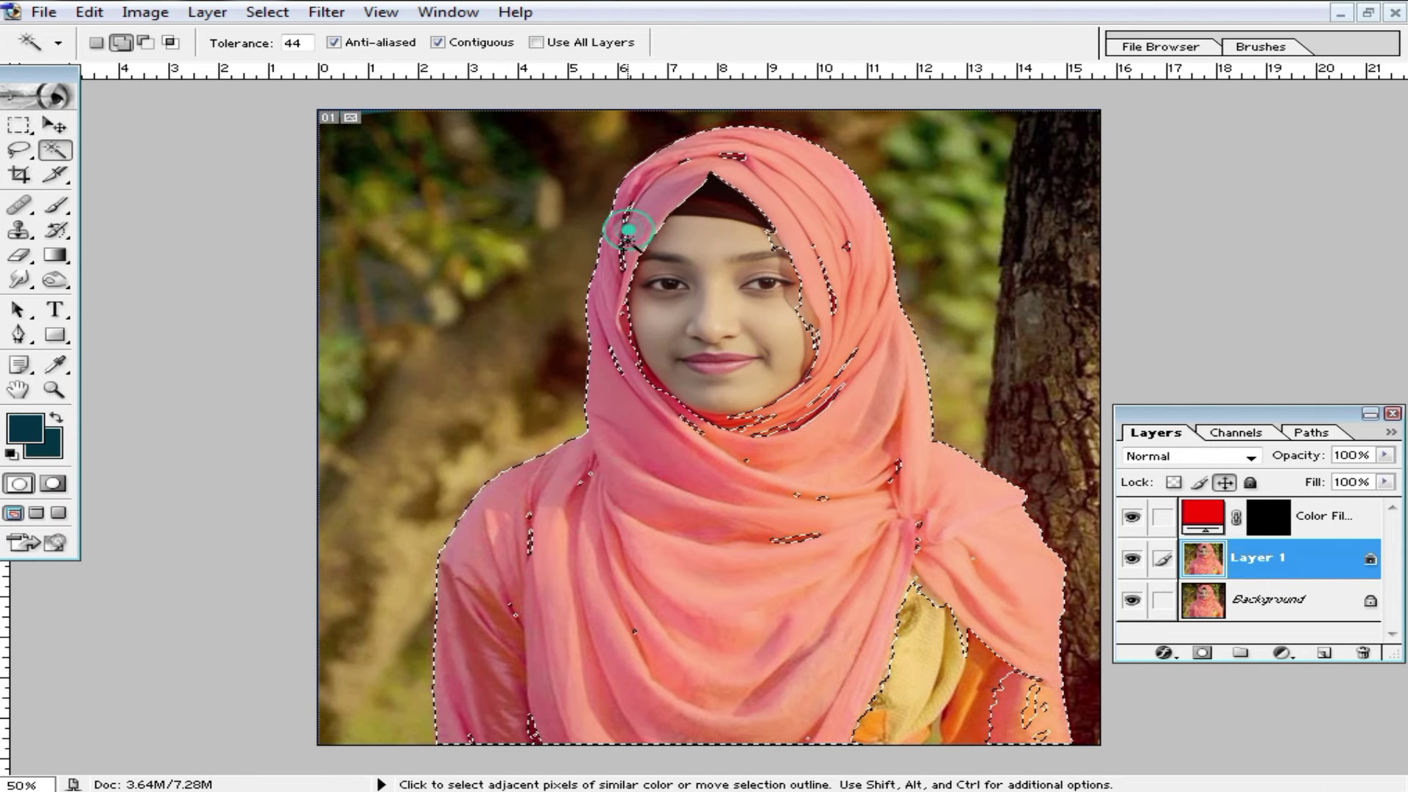
{"action": "left_click", "coordinate": [728, 148]}
{"action": "left_click", "coordinate": [805, 230]}
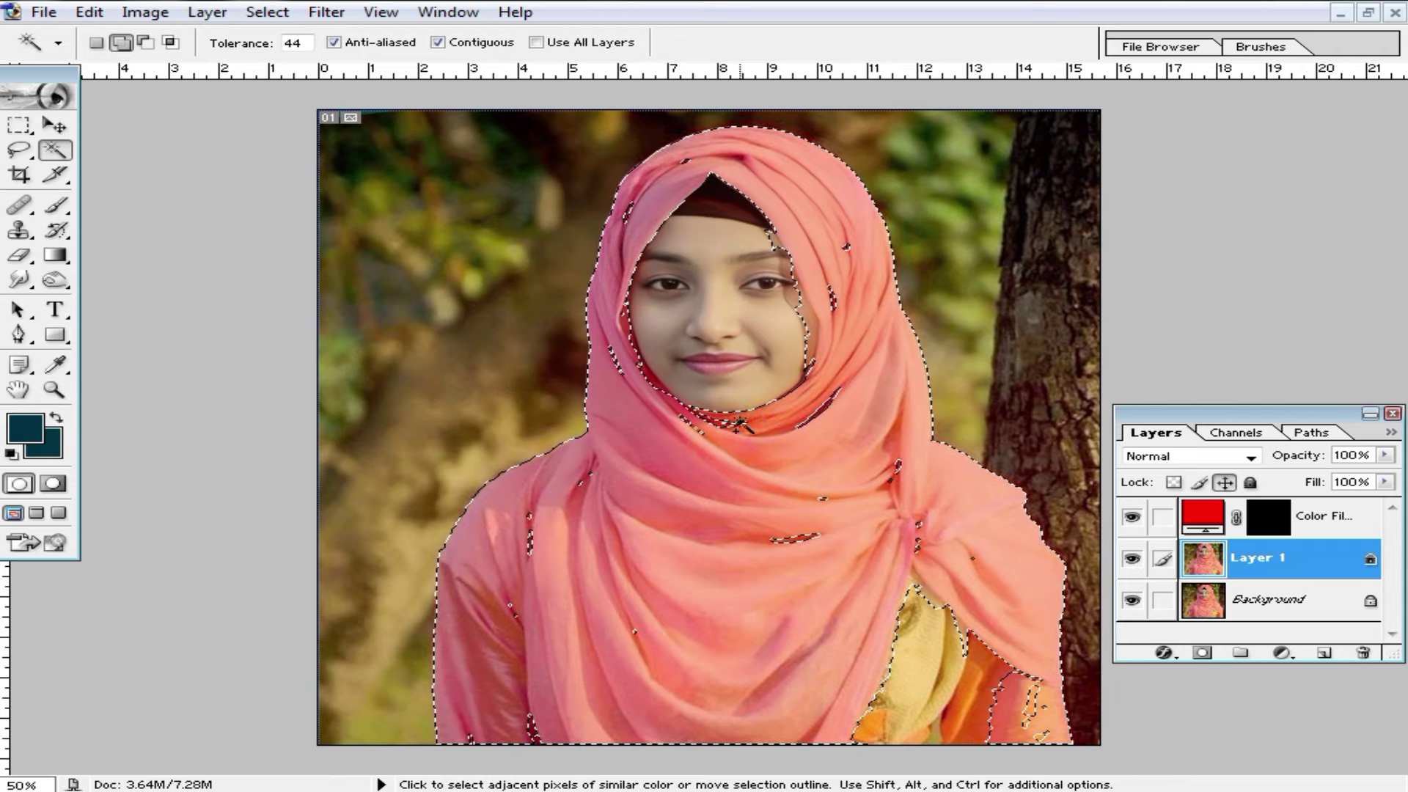
Feather the hijab selection with a small pixel radius.
{"action": "key", "text": "alt"}
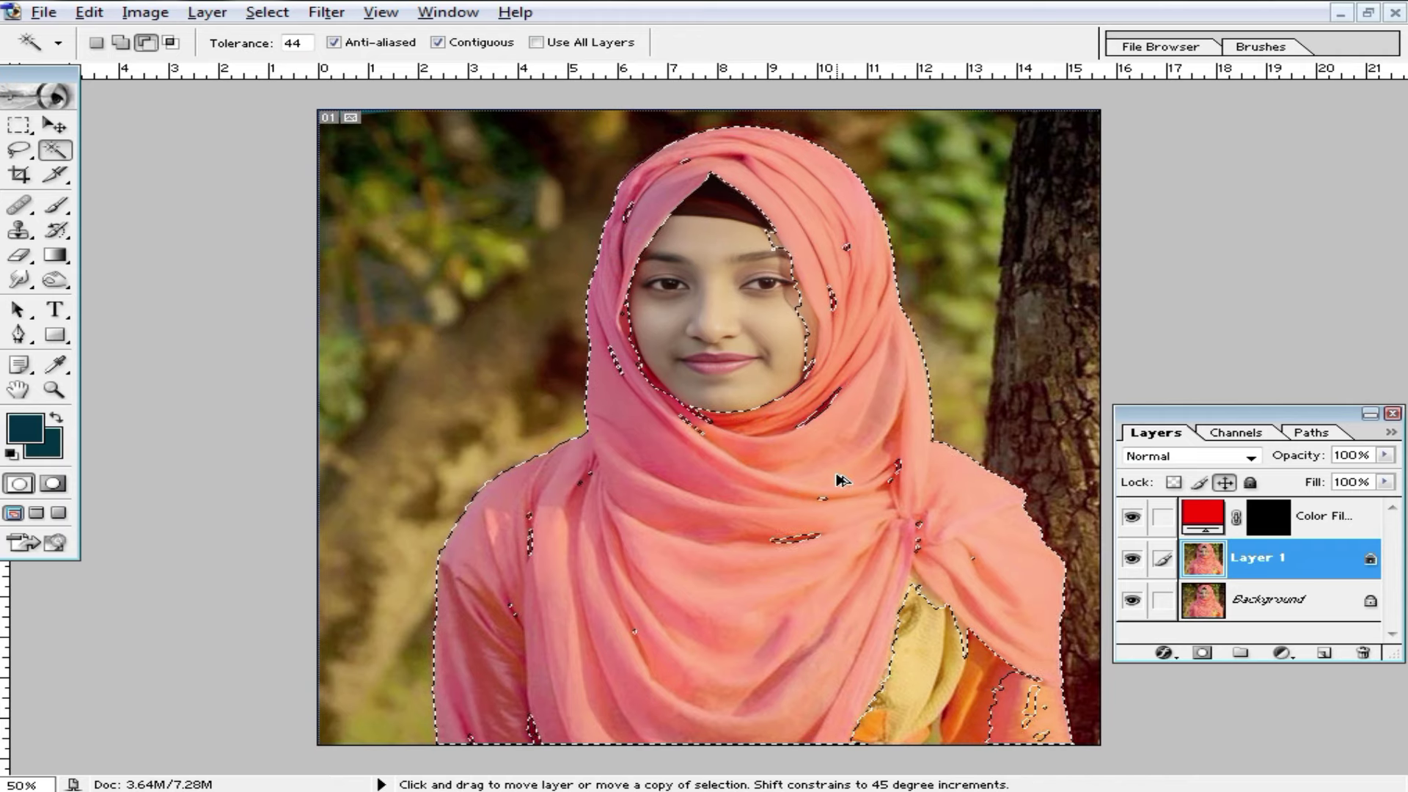
{"action": "key", "text": "ctrl+alt+d"}
{"action": "type", "text": "3"}
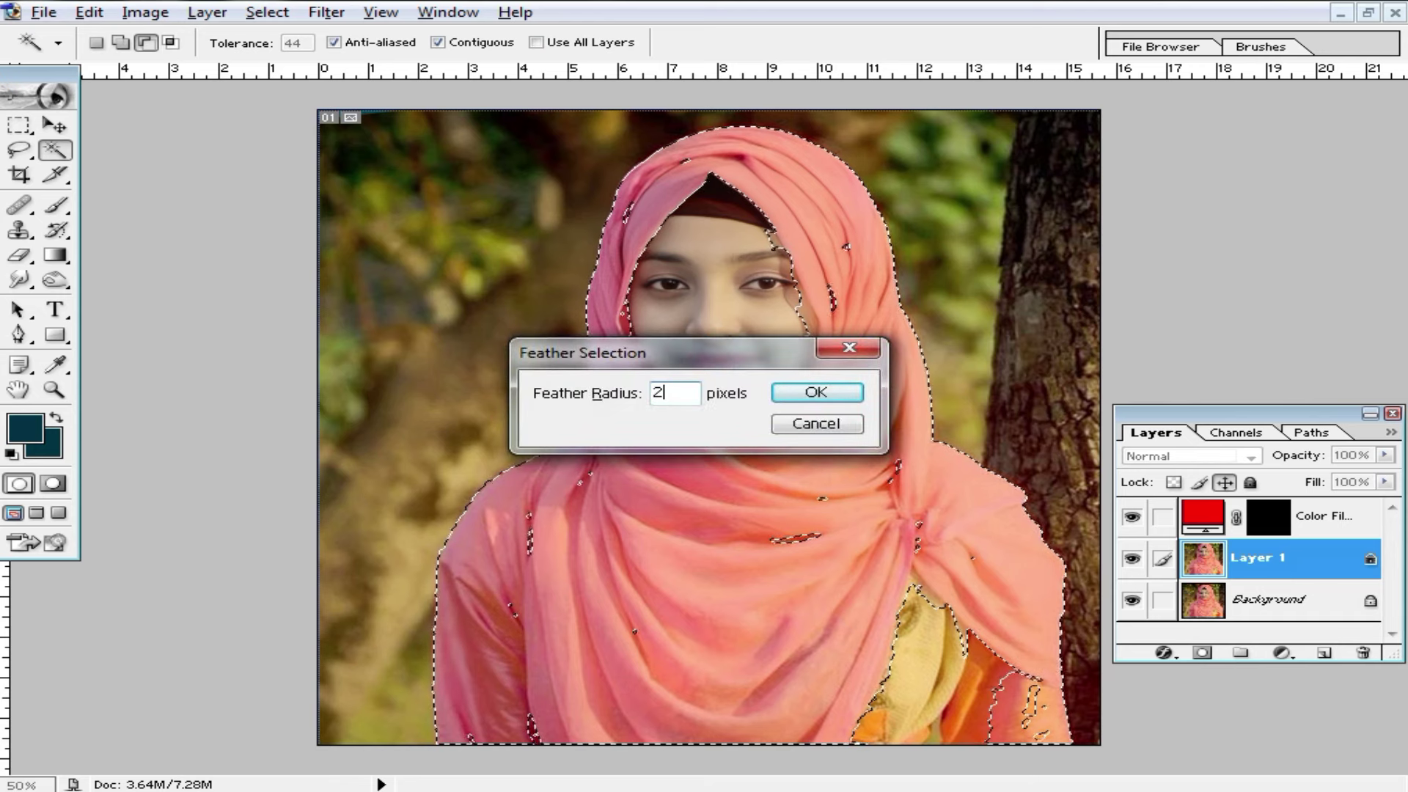
{"action": "key", "text": "Return"}
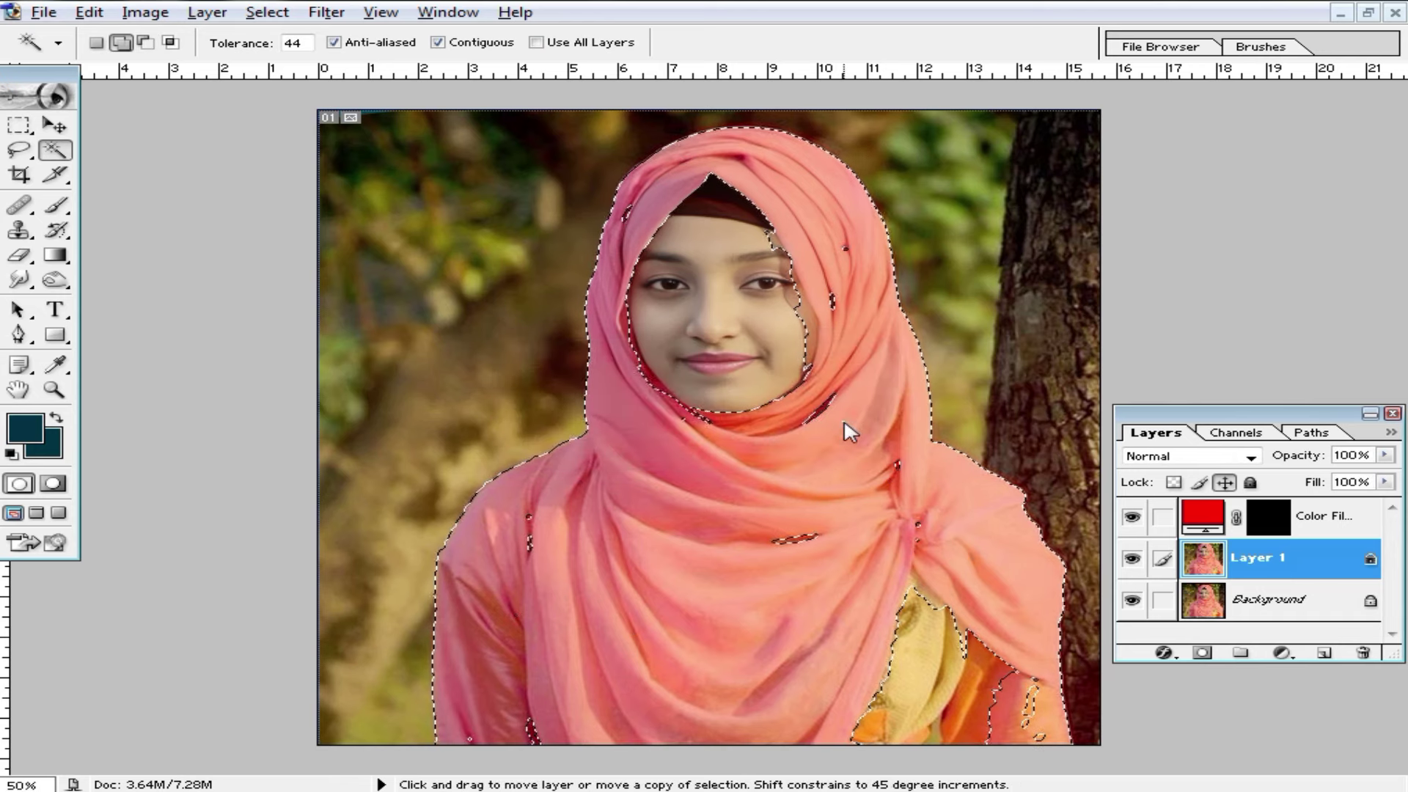
{"action": "key", "text": "ctrl+alt+d"}
{"action": "key", "text": "Return"}
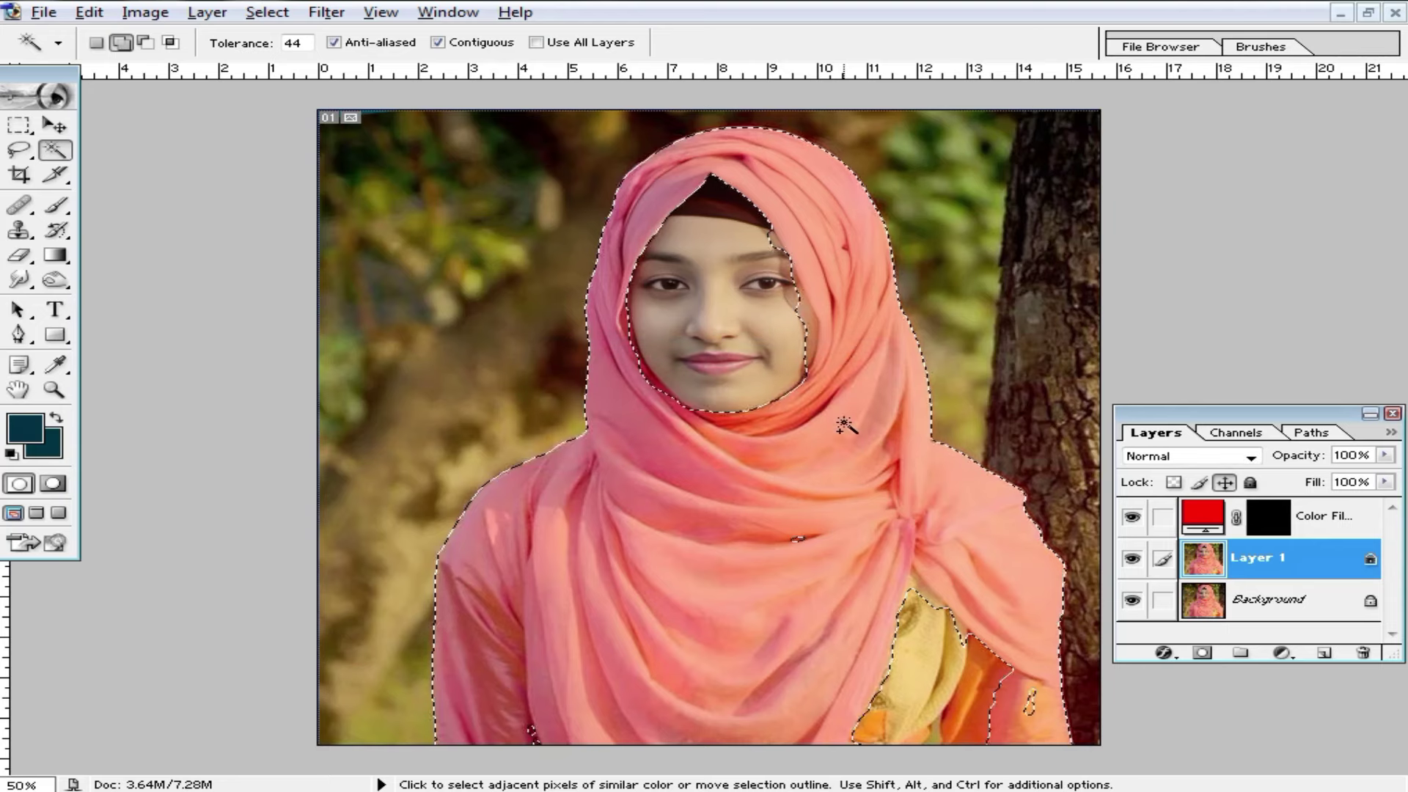
{"action": "key", "text": "ctrl+plus"}
Zoom in on the face and lasso a strip along its left edge into the selection.
{"action": "scroll", "coordinate": [761, 509], "scroll_direction": "down", "scroll_amount": 3}
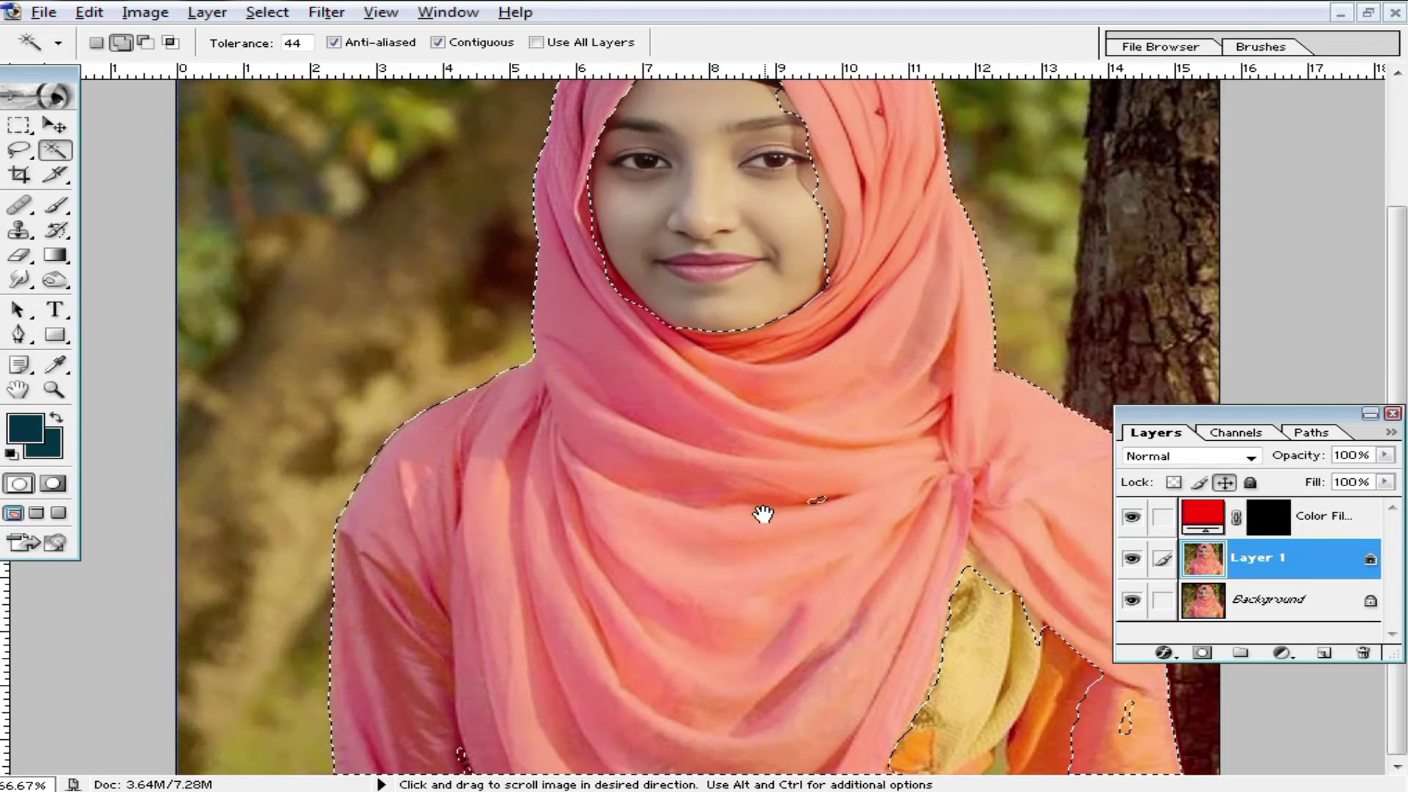
{"action": "scroll", "coordinate": [814, 399], "scroll_direction": "up", "scroll_amount": 3}
{"action": "key", "text": "ctrl+space"}
{"action": "left_click", "coordinate": [760, 448]}
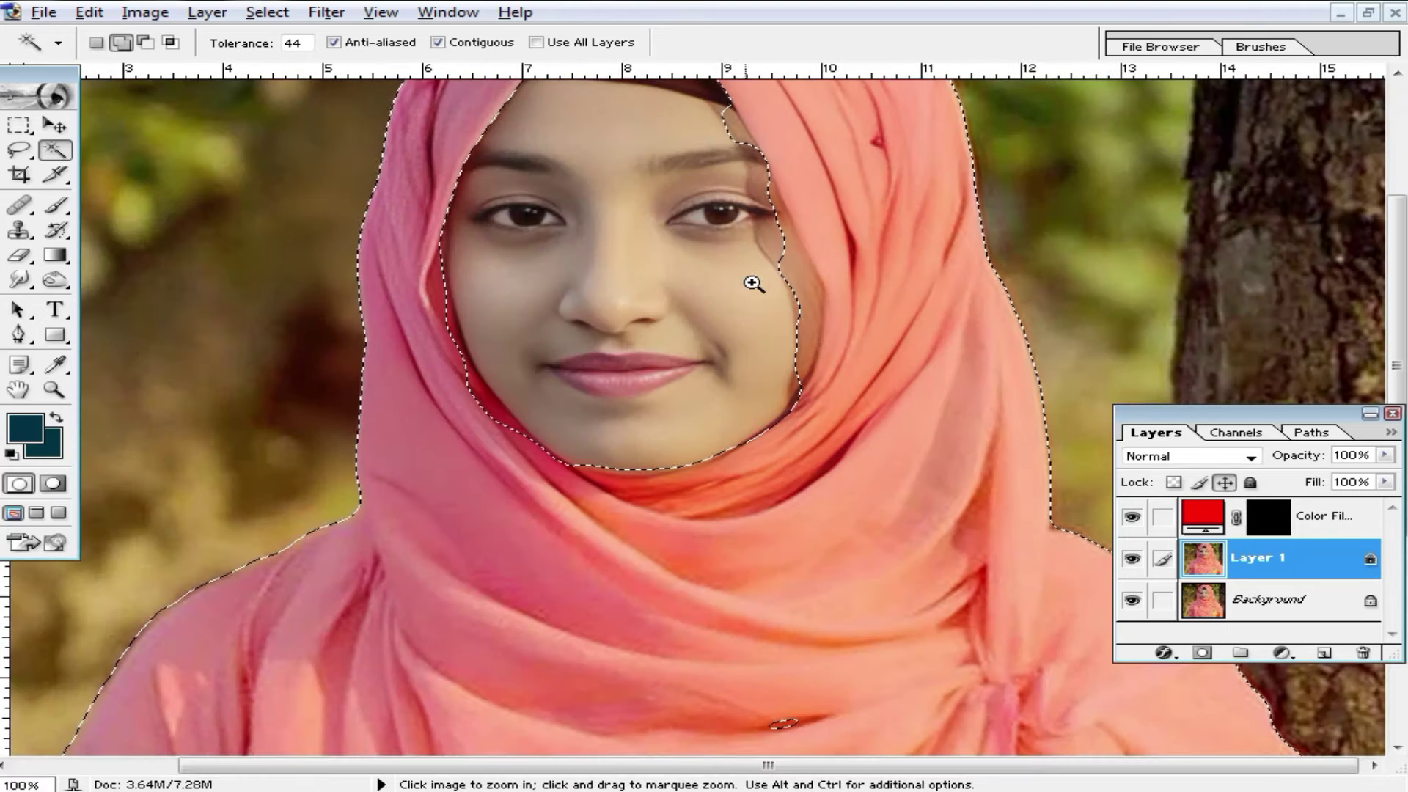
{"action": "mouse_move", "coordinate": [603, 364]}
{"action": "left_mouse_down"}
{"action": "mouse_move", "coordinate": [651, 378]}
{"action": "mouse_move", "coordinate": [686, 466]}
{"action": "left_mouse_up"}
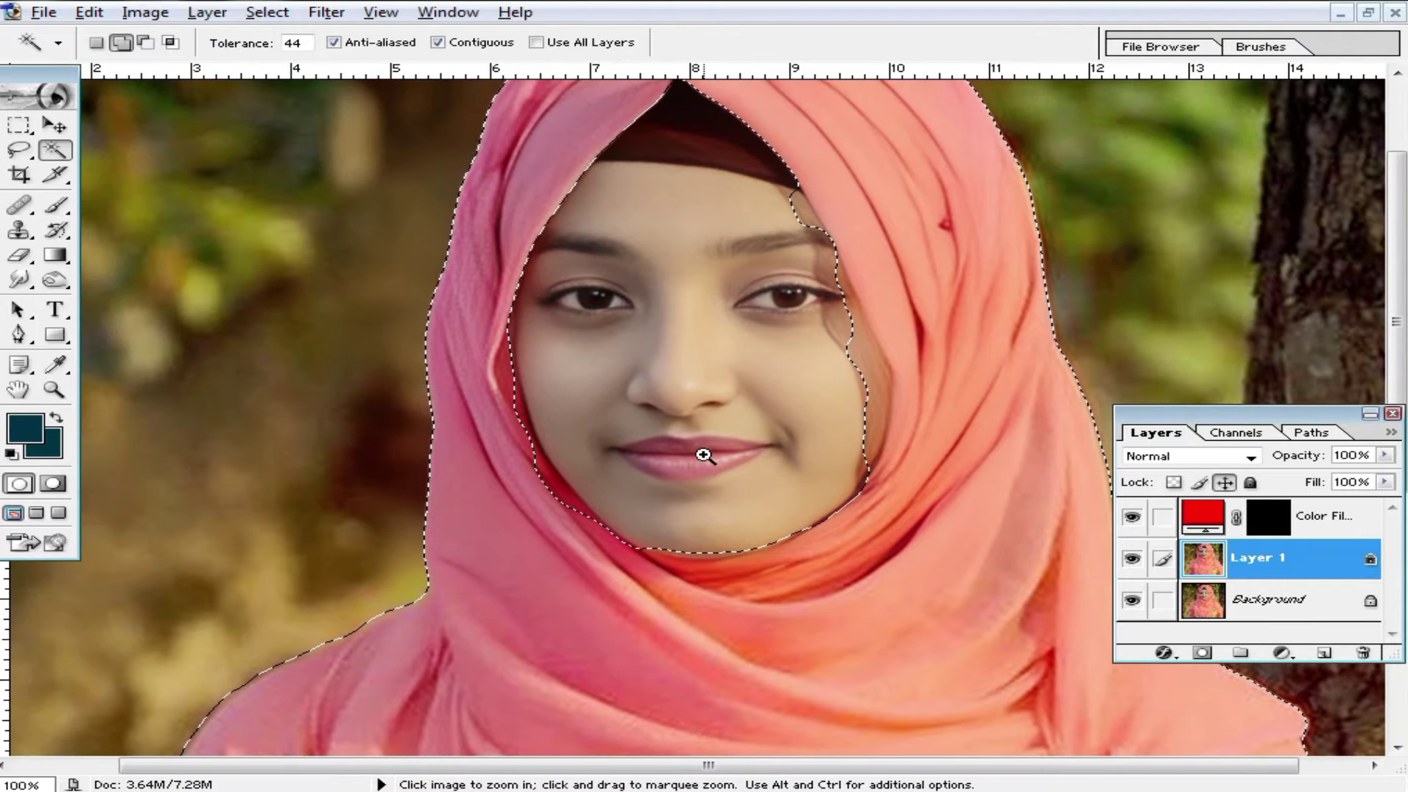
{"action": "left_click", "coordinate": [705, 460]}
{"action": "left_click", "coordinate": [22, 150]}
{"action": "left_click_drag", "start_coordinate": [301, 131], "coordinate": [317, 183]}
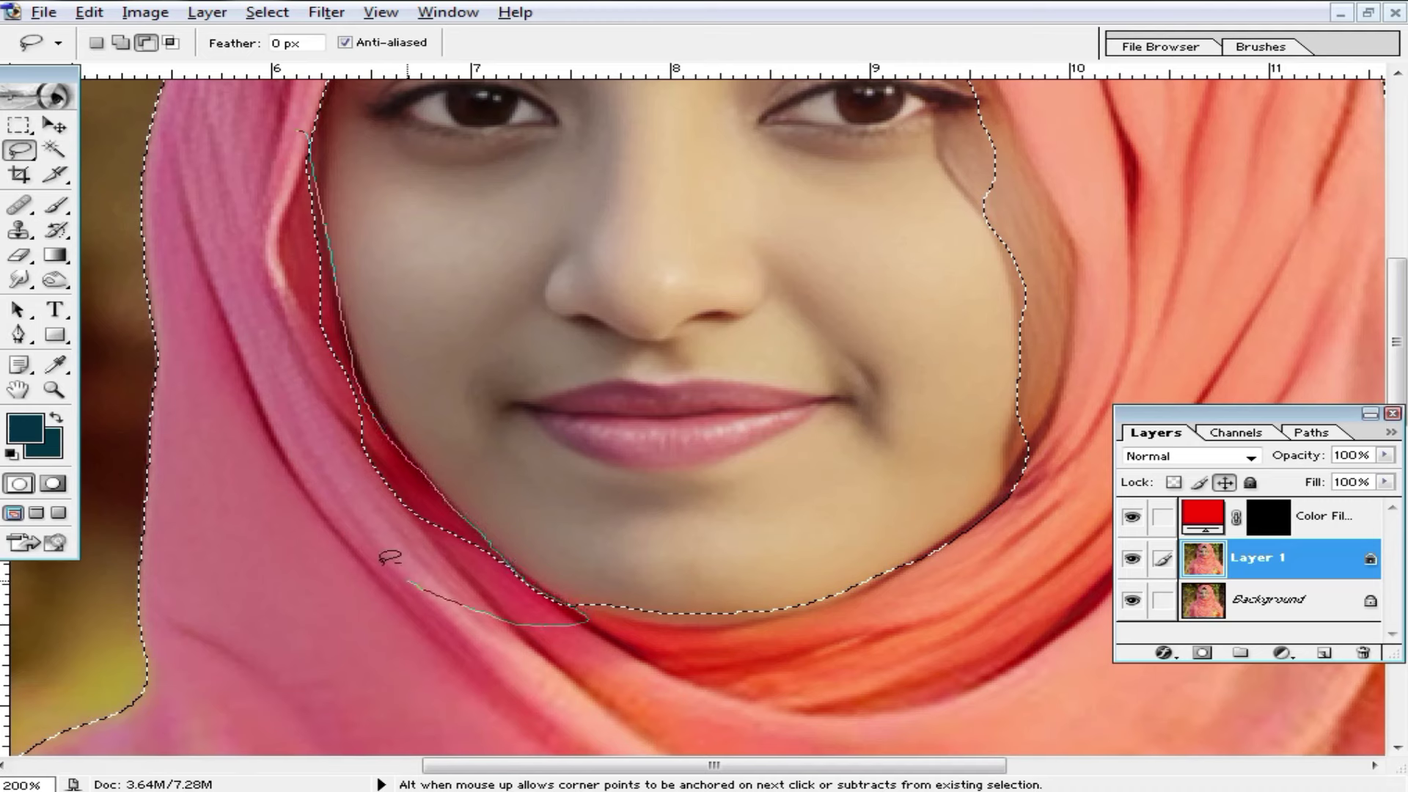
{"action": "left_click_drag", "start_coordinate": [578, 598], "coordinate": [299, 162]}
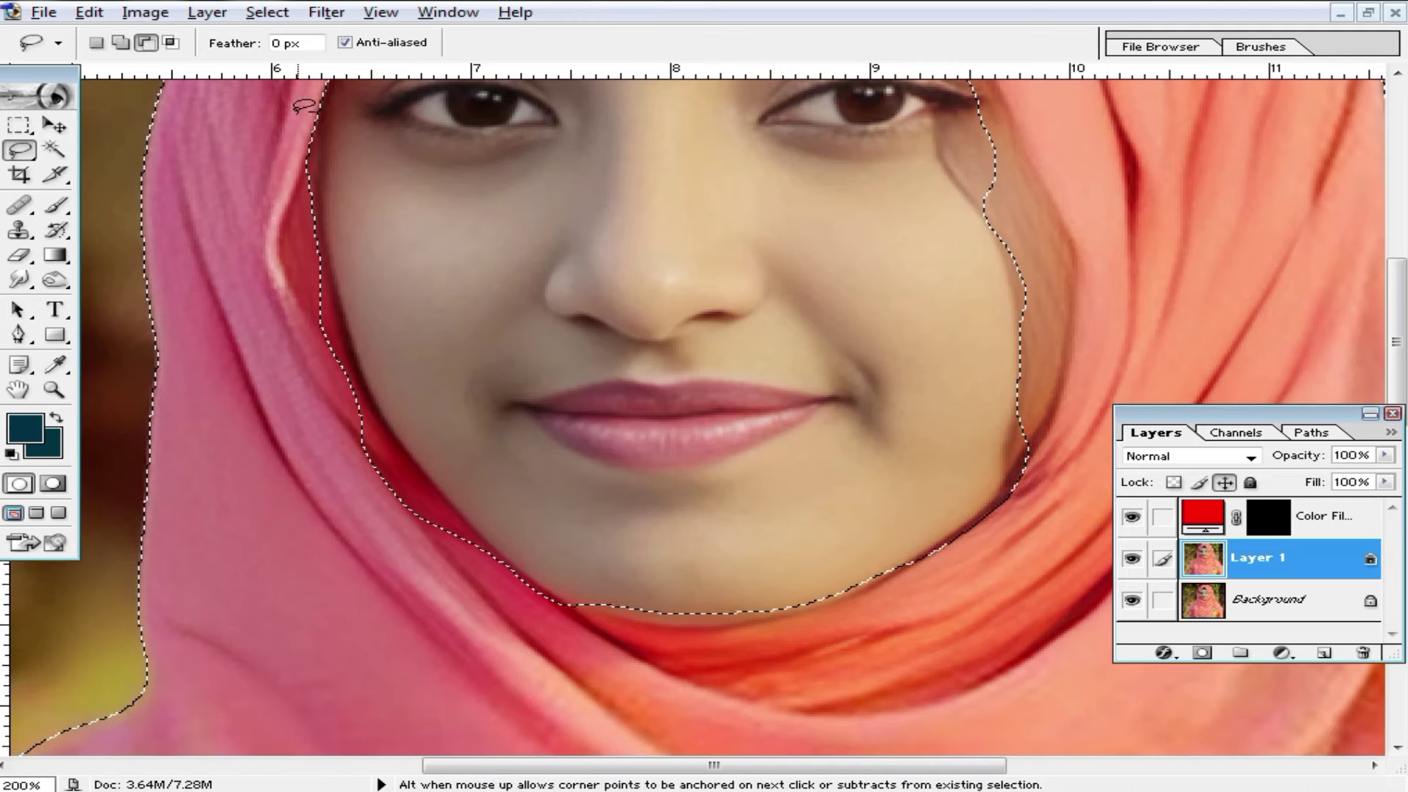
{"action": "key", "text": "shift"}
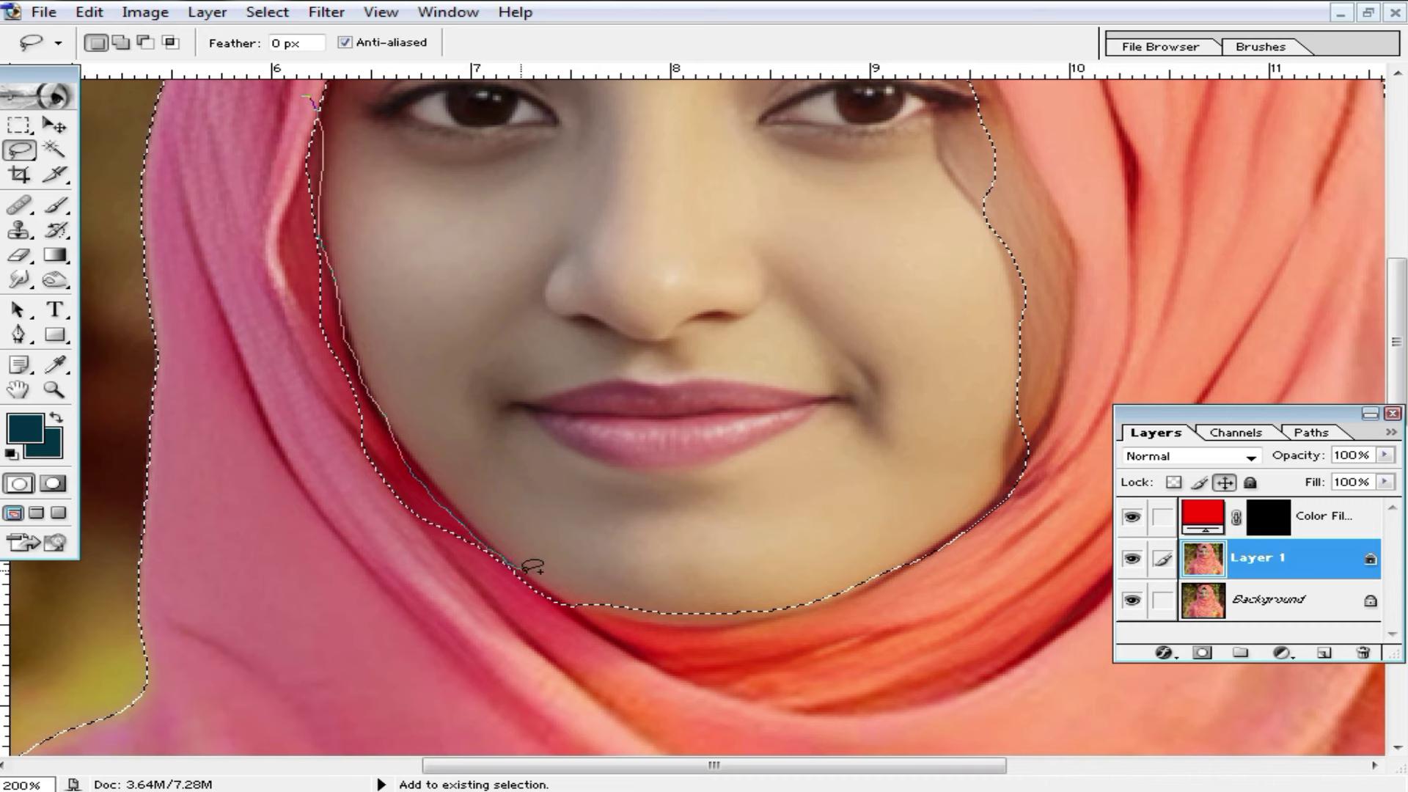
{"action": "left_click_drag", "start_coordinate": [491, 627], "coordinate": [242, 84]}
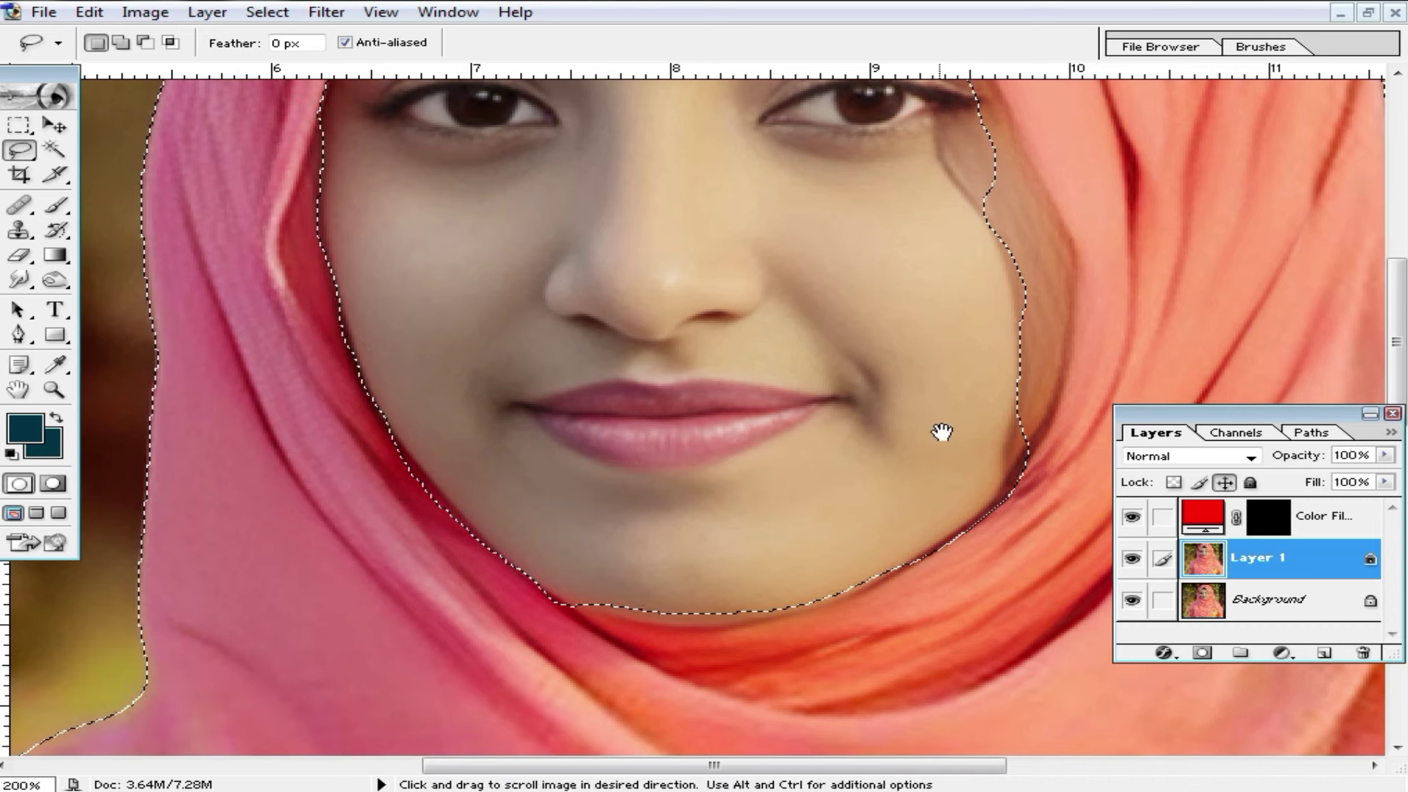
Lasso-trace the face's lower-left edge and right cheek, cancelling the unfinished cheek outline.
{"action": "mouse_move", "coordinate": [567, 595]}
{"action": "left_mouse_down"}
{"action": "mouse_move", "coordinate": [547, 587]}
{"action": "mouse_move", "coordinate": [902, 491]}
{"action": "mouse_move", "coordinate": [917, 540]}
{"action": "left_mouse_up"}
{"action": "left_click_drag", "start_coordinate": [645, 147], "coordinate": [738, 226]}
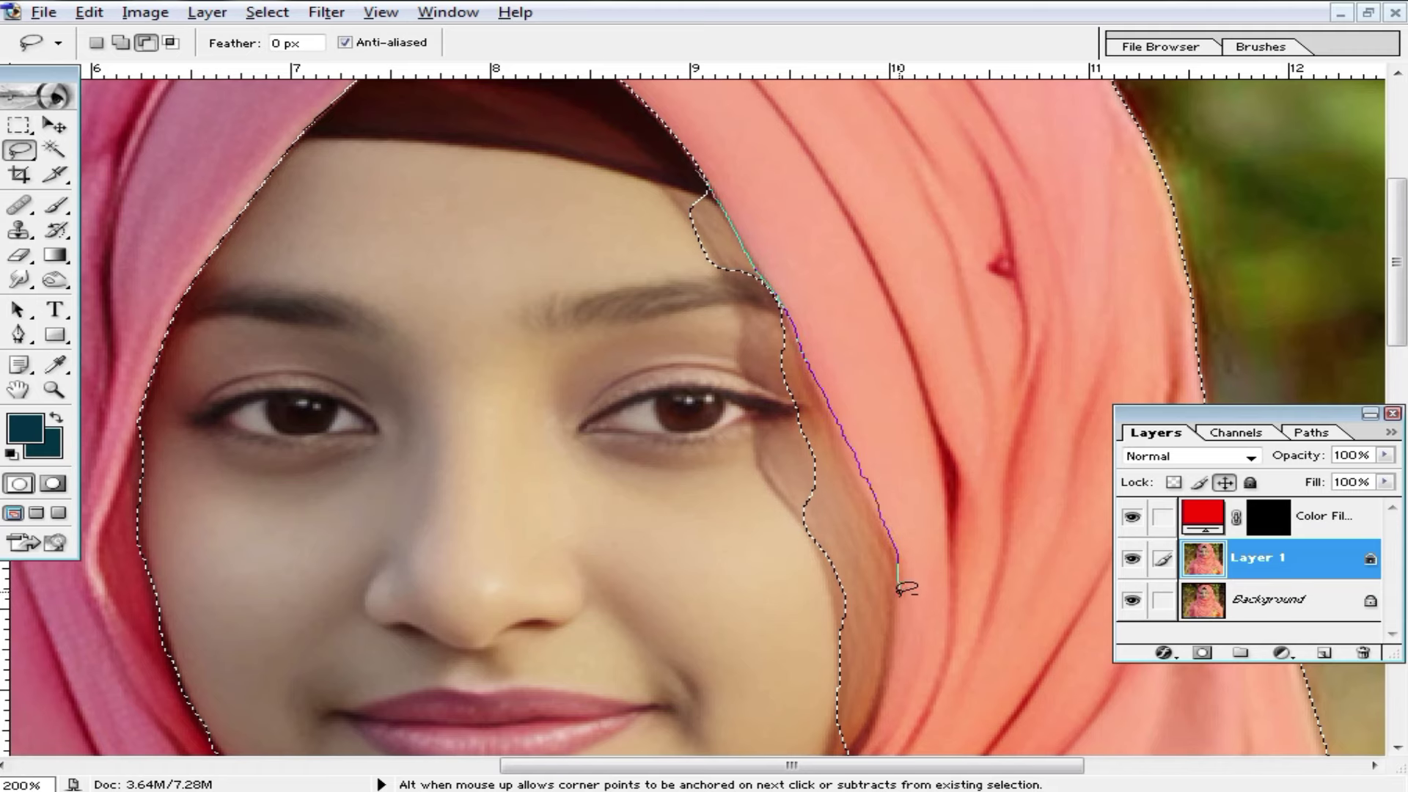
{"action": "key", "text": "Return"}
{"action": "scroll", "coordinate": [889, 470], "scroll_direction": "down", "scroll_amount": 5}
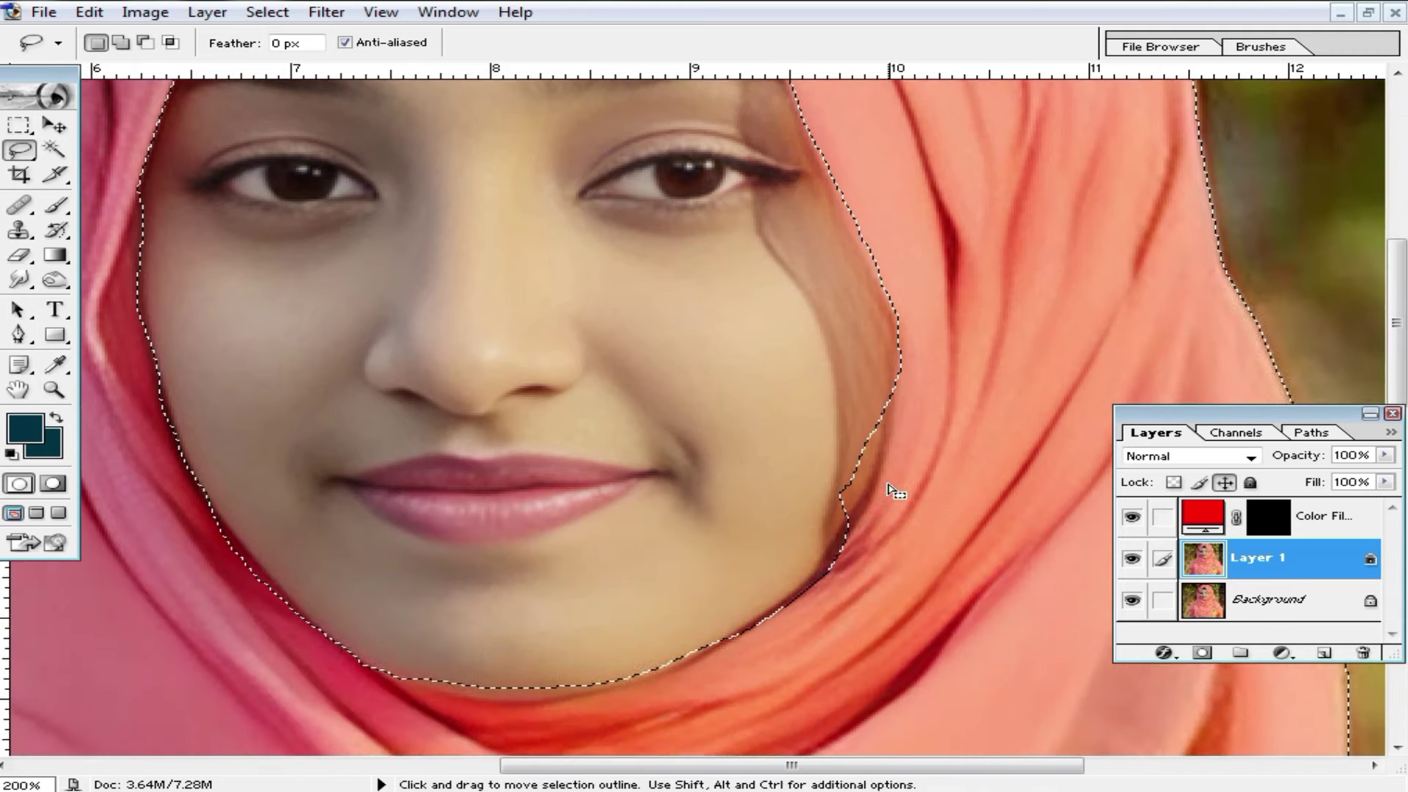
{"action": "left_click", "coordinate": [826, 208]}
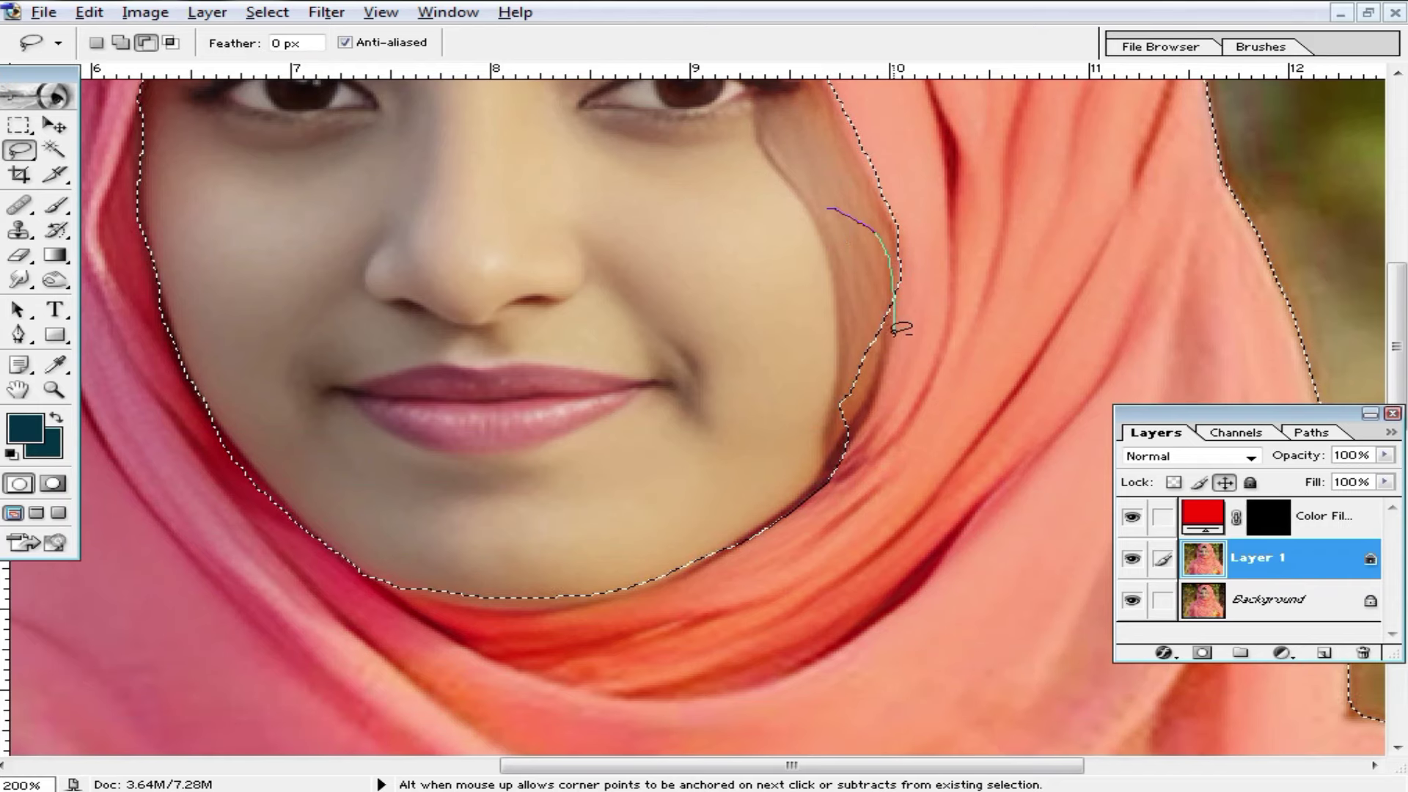
{"action": "key", "text": "Return"}
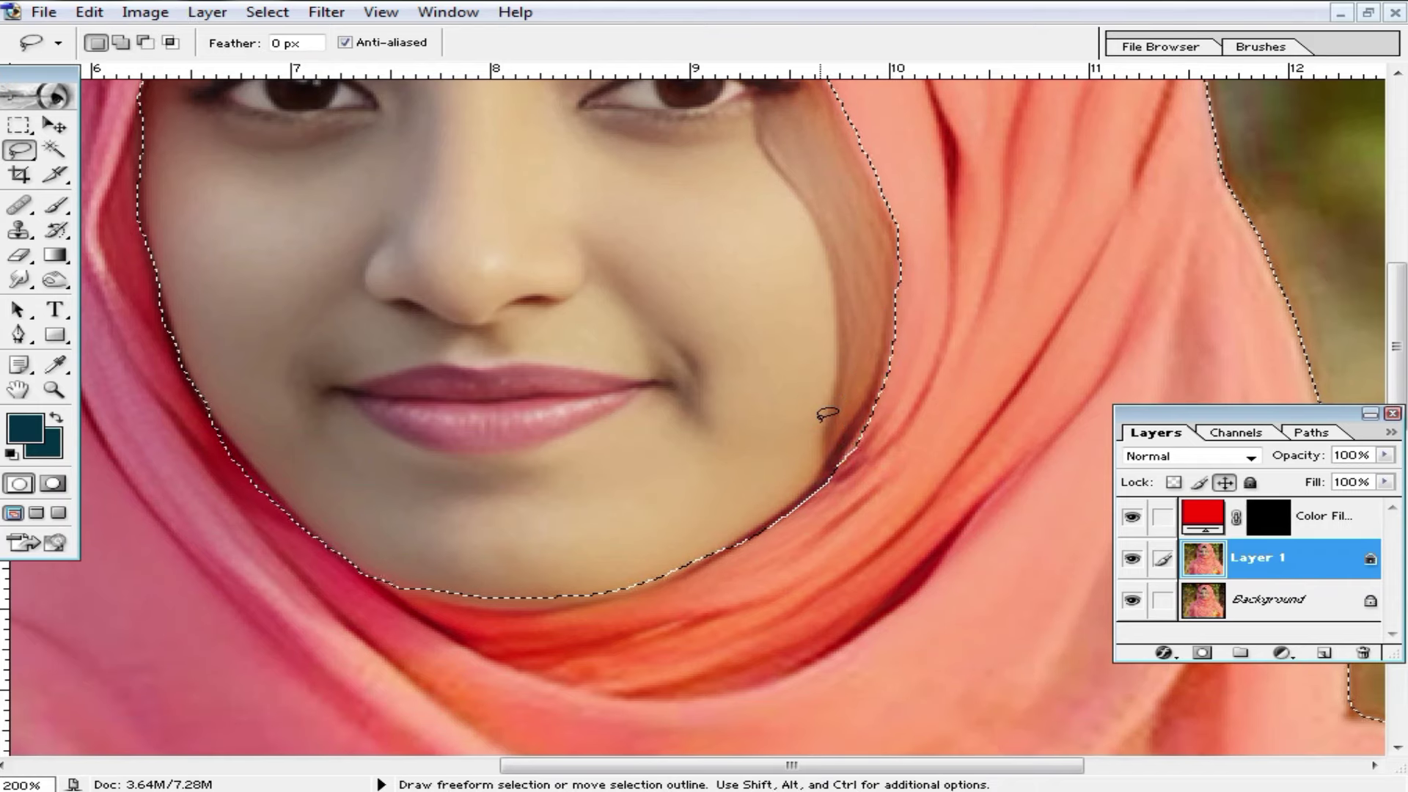
{"action": "key", "text": "ctrl+minus"}
{"action": "key", "text": "ctrl+minus"}
Target the Color Fill layer mask and paint a first red stroke on top of the hijab.
{"action": "left_click", "coordinate": [800, 357], "text": "alt"}
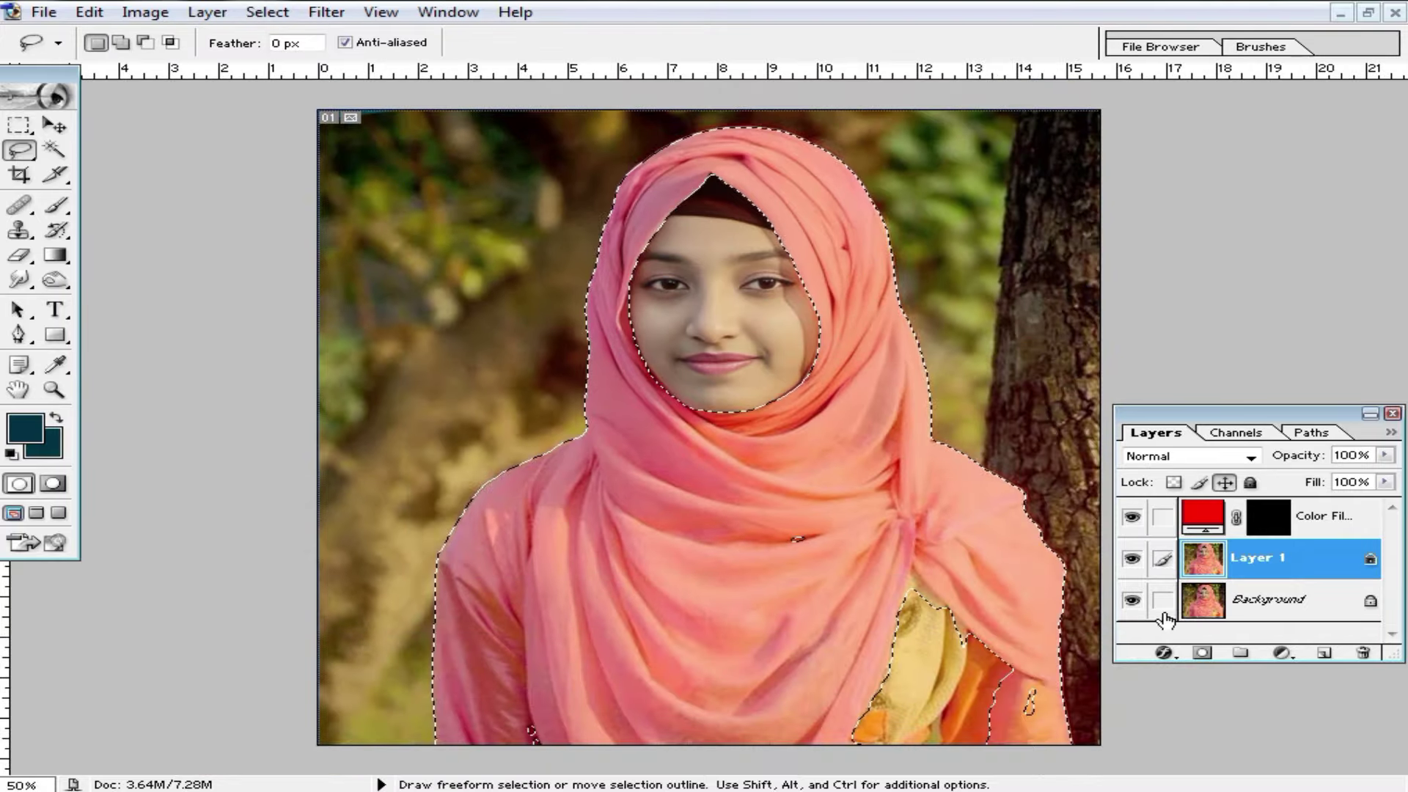
{"action": "left_click", "coordinate": [1204, 516]}
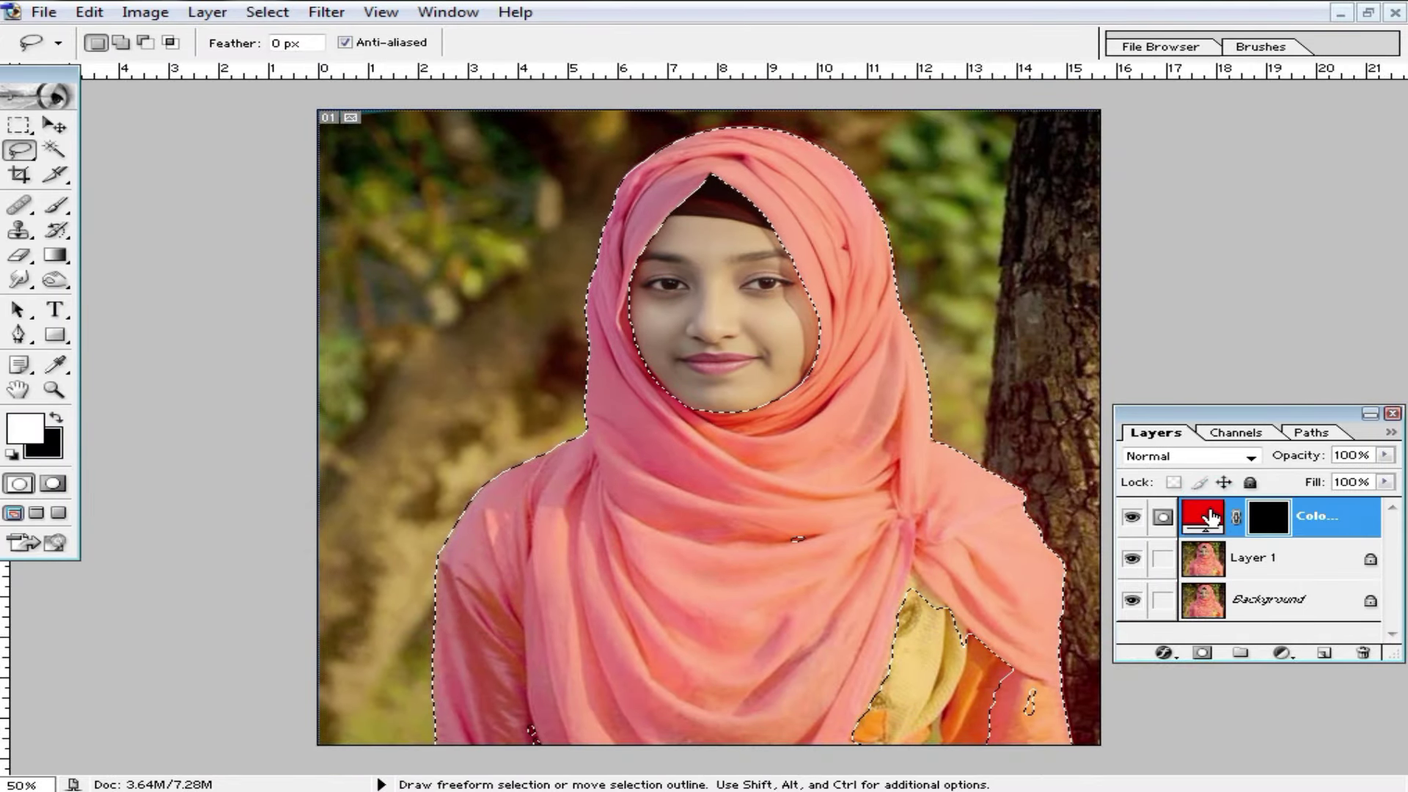
{"action": "left_click", "coordinate": [55, 205]}
{"action": "right_click", "coordinate": [810, 295]}
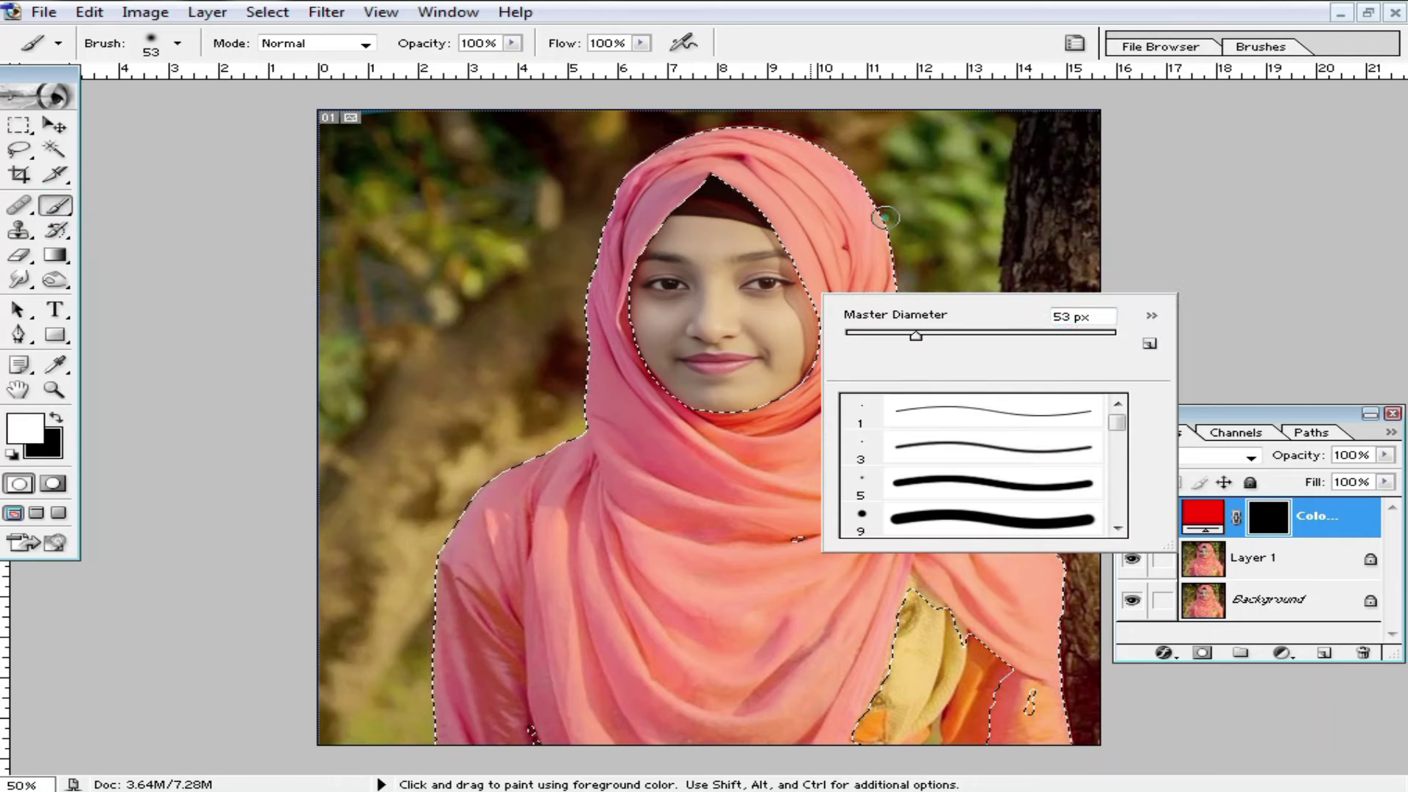
{"action": "left_click_drag", "start_coordinate": [788, 220], "coordinate": [872, 187]}
With a 210 px brush, paint red across the hijab's top, both sides and down to the shoulder.
{"action": "right_click", "coordinate": [806, 227]}
{"action": "left_click_drag", "start_coordinate": [1053, 267], "coordinate": [1035, 267]}
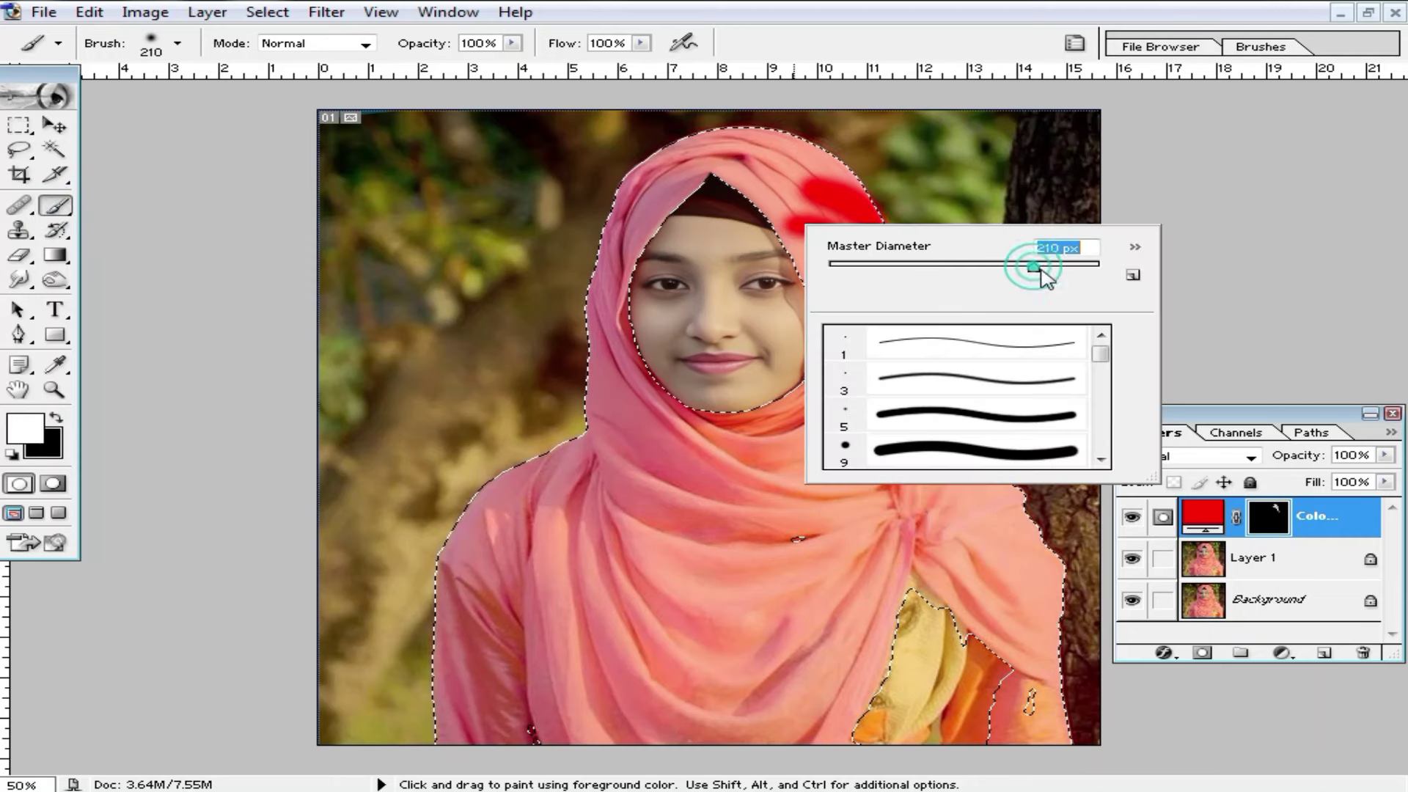
{"action": "left_click_drag", "start_coordinate": [704, 161], "coordinate": [872, 242]}
{"action": "left_click_drag", "start_coordinate": [660, 205], "coordinate": [550, 377]}
{"action": "mouse_move", "coordinate": [843, 235]}
{"action": "left_mouse_down"}
{"action": "mouse_move", "coordinate": [952, 503]}
{"action": "mouse_move", "coordinate": [1053, 597]}
{"action": "mouse_move", "coordinate": [895, 541]}
{"action": "mouse_move", "coordinate": [734, 660]}
{"action": "mouse_move", "coordinate": [751, 509]}
{"action": "mouse_move", "coordinate": [842, 440]}
{"action": "mouse_move", "coordinate": [597, 560]}
{"action": "mouse_move", "coordinate": [514, 646]}
{"action": "mouse_move", "coordinate": [656, 713]}
{"action": "mouse_move", "coordinate": [823, 629]}
{"action": "mouse_move", "coordinate": [717, 732]}
{"action": "mouse_move", "coordinate": [799, 566]}
{"action": "left_mouse_up"}
{"action": "mouse_move", "coordinate": [783, 110]}
{"action": "left_mouse_down"}
{"action": "mouse_move", "coordinate": [865, 504]}
{"action": "mouse_move", "coordinate": [1006, 559]}
{"action": "mouse_move", "coordinate": [861, 541]}
{"action": "mouse_move", "coordinate": [1059, 620]}
{"action": "left_mouse_up"}
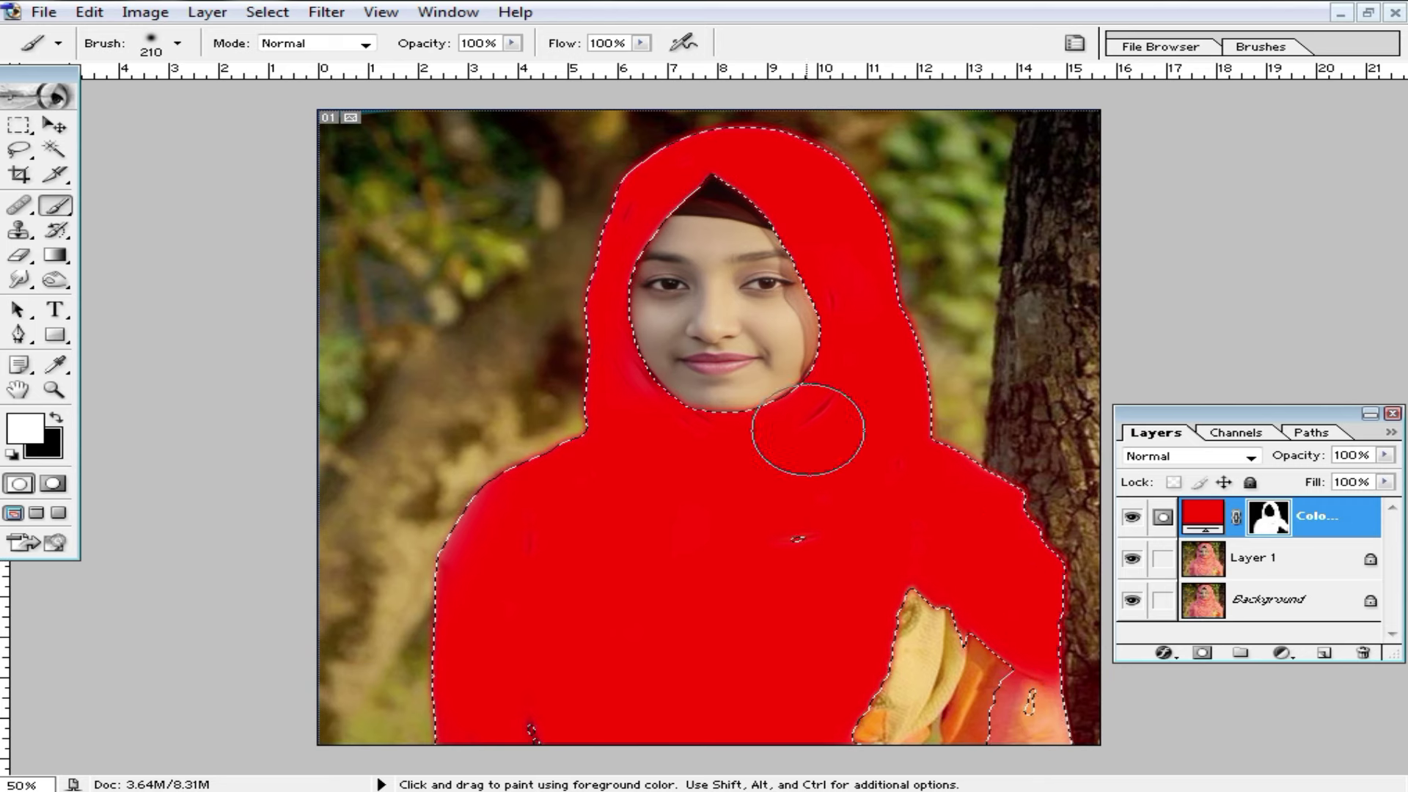
Blend the red Color Fill layer into the scarf with Soft Light.
{"action": "left_click", "coordinate": [1250, 457]}
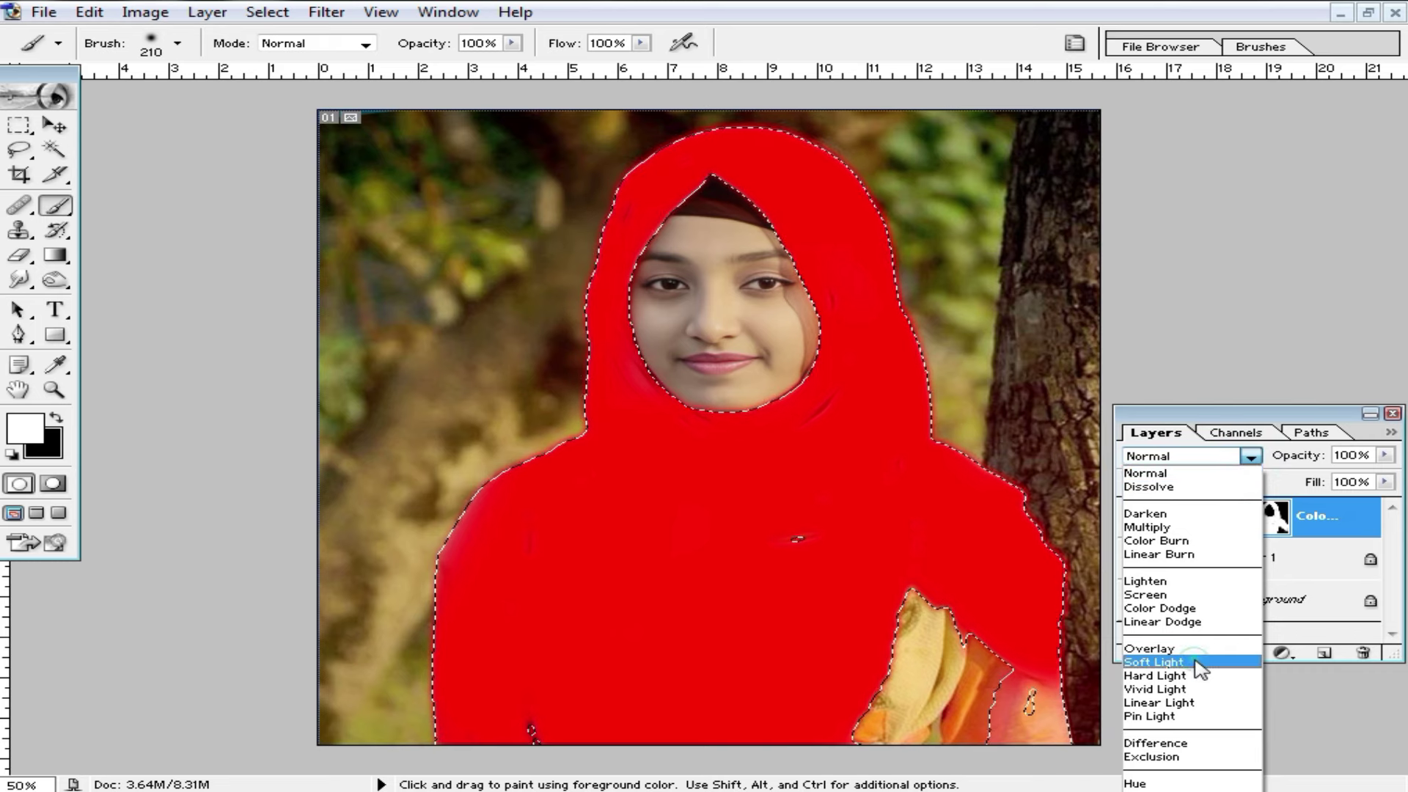
{"action": "left_click", "coordinate": [1163, 663]}
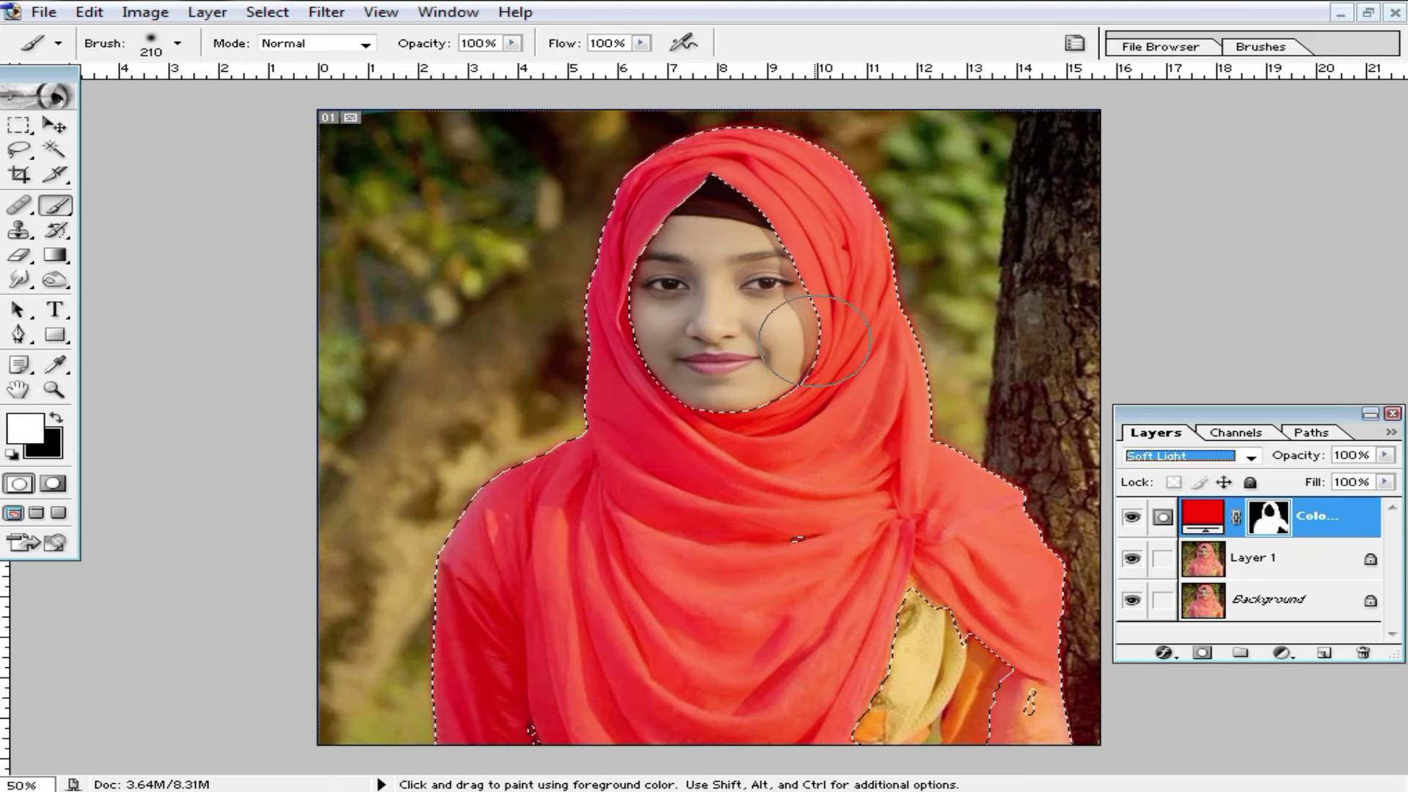
{"action": "left_click", "coordinate": [20, 126]}
{"action": "left_click", "coordinate": [396, 182]}
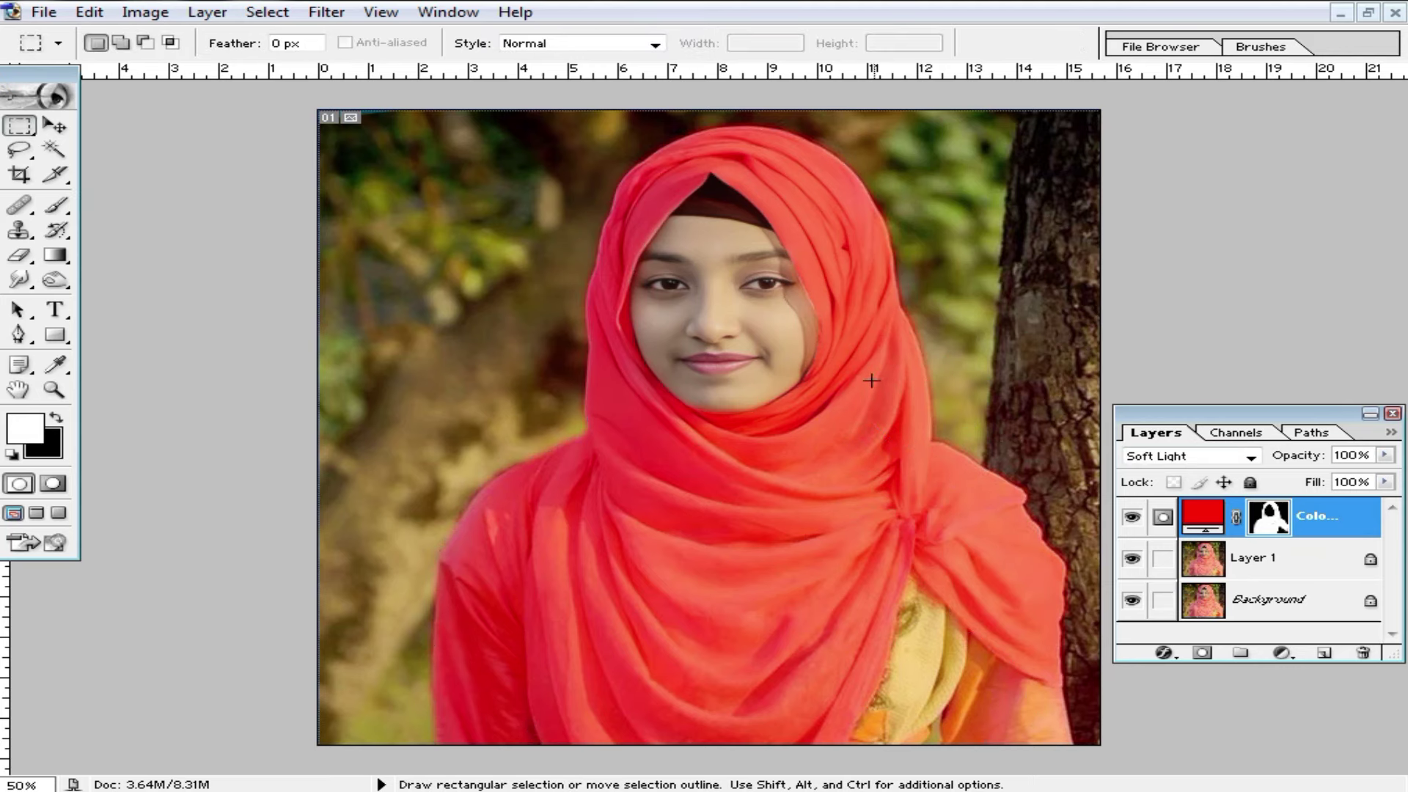
Inspect the recoloured coral-red scarf up close and clear the selection.
{"action": "left_click", "coordinate": [832, 444], "text": "ctrl"}
{"action": "key", "text": "ctrl+shift+d"}
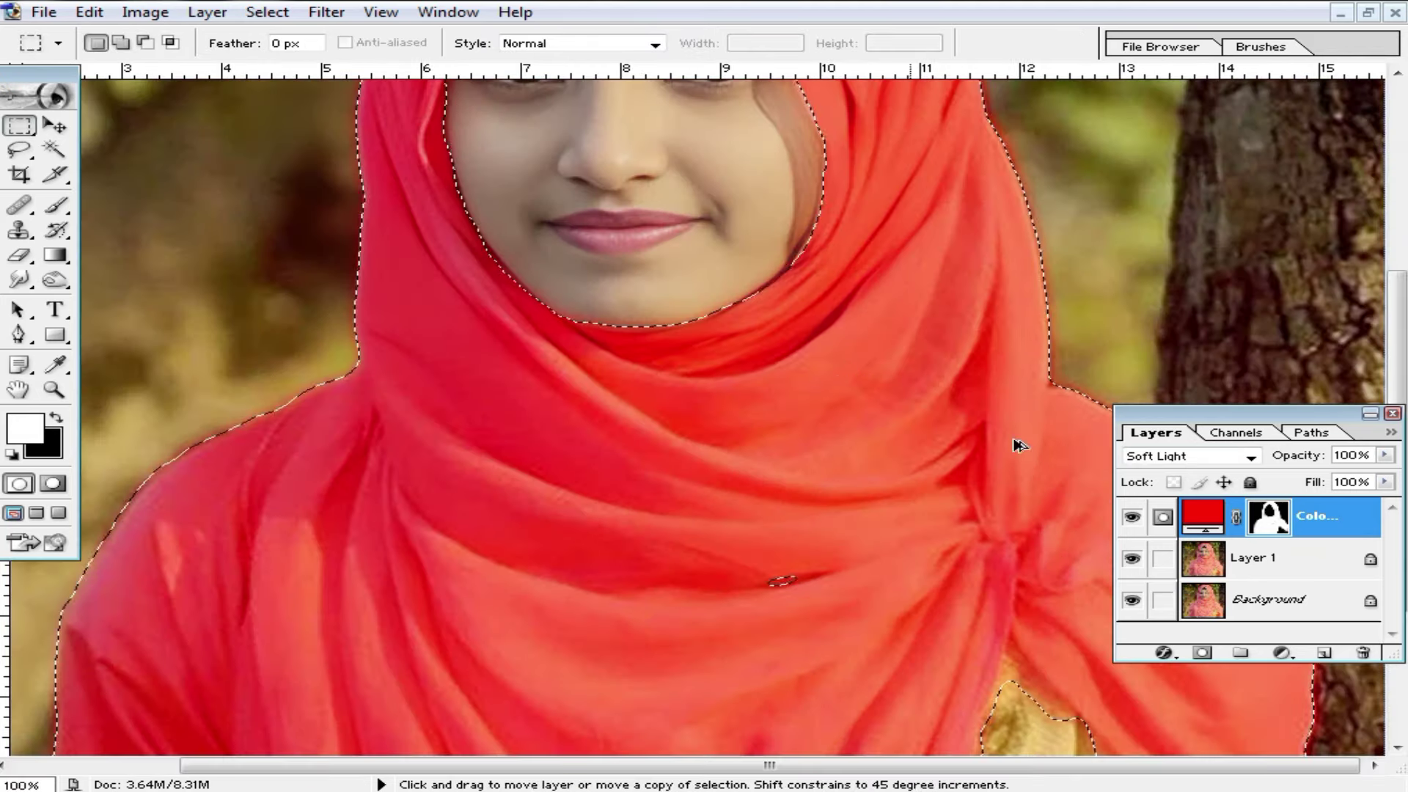
{"action": "left_click", "coordinate": [937, 480], "text": "ctrl+alt"}
{"action": "left_click", "coordinate": [943, 450], "text": "ctrl+alt"}
{"action": "key", "text": "ctrl+d"}
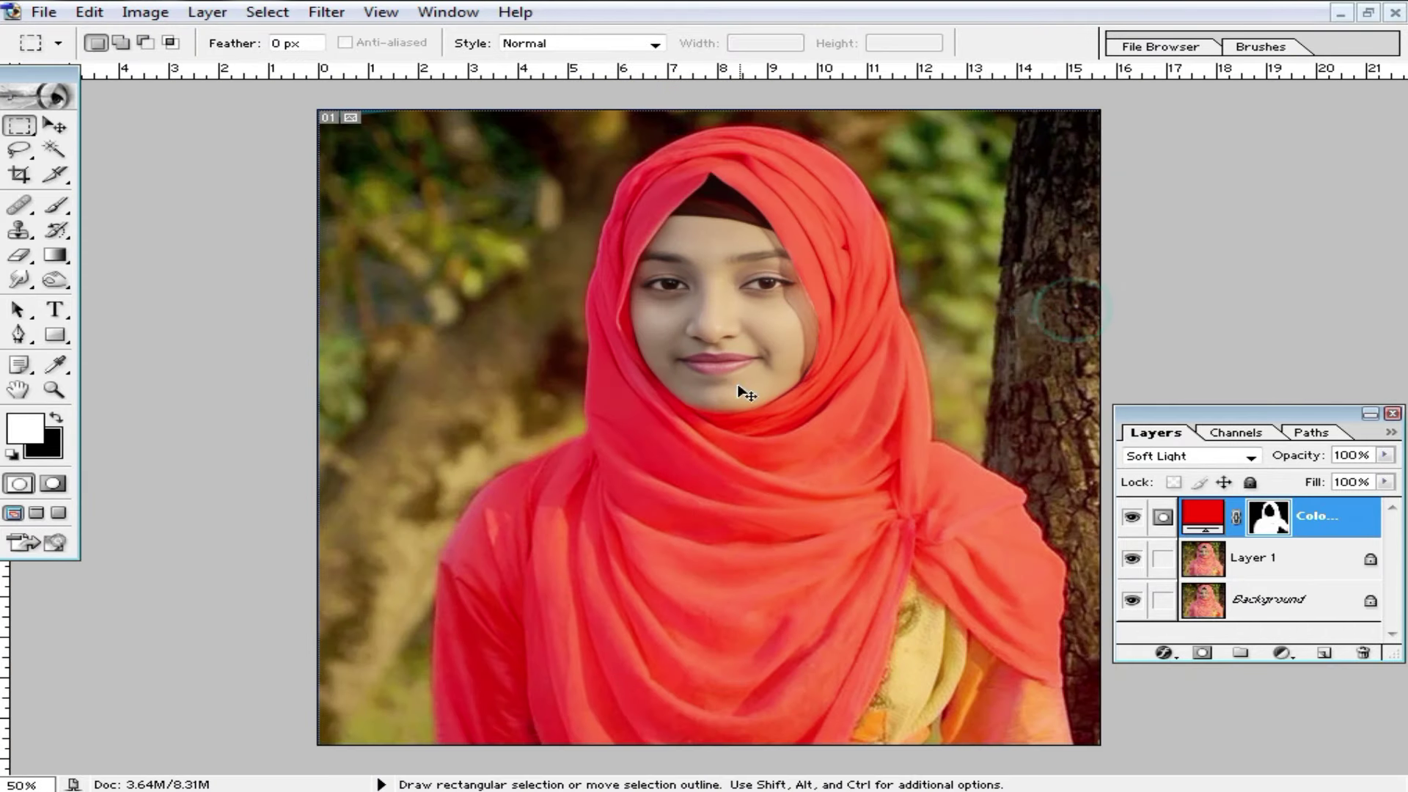
{"action": "left_click", "coordinate": [821, 436], "text": "ctrl"}
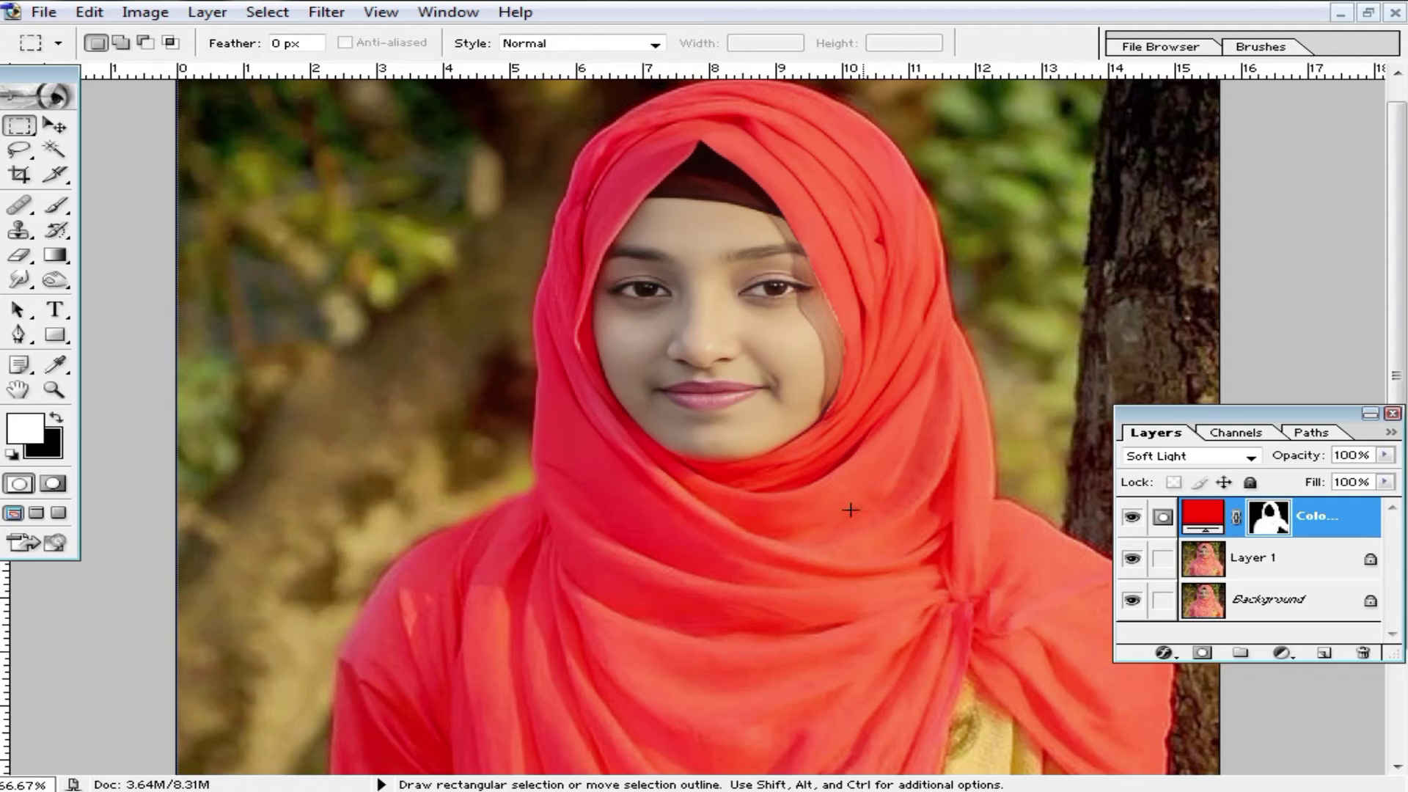
{"action": "left_click", "coordinate": [945, 499], "text": "ctrl+alt"}
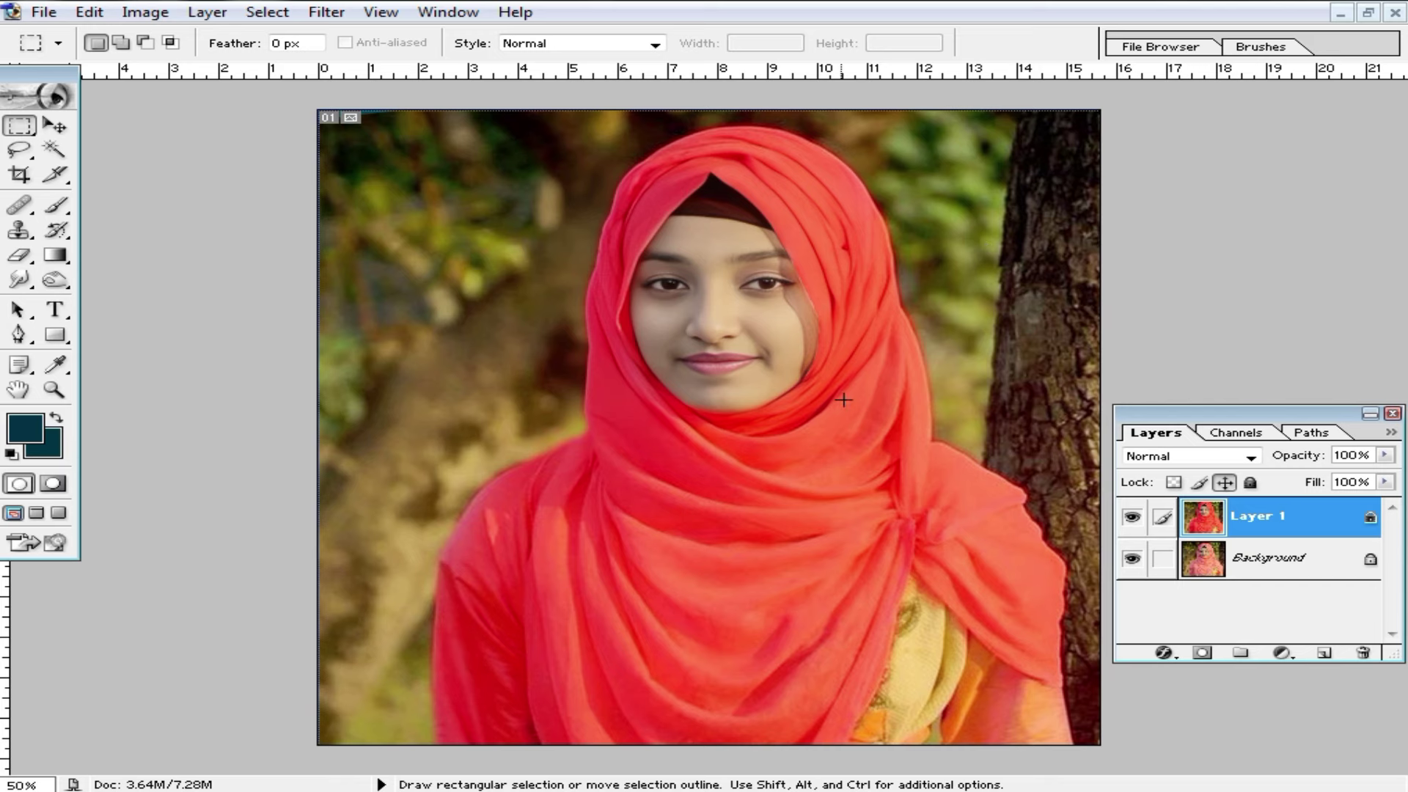
Magnify and pan across the woman's face, then zoom back out toward the full portrait.
{"action": "left_click", "coordinate": [694, 418]}
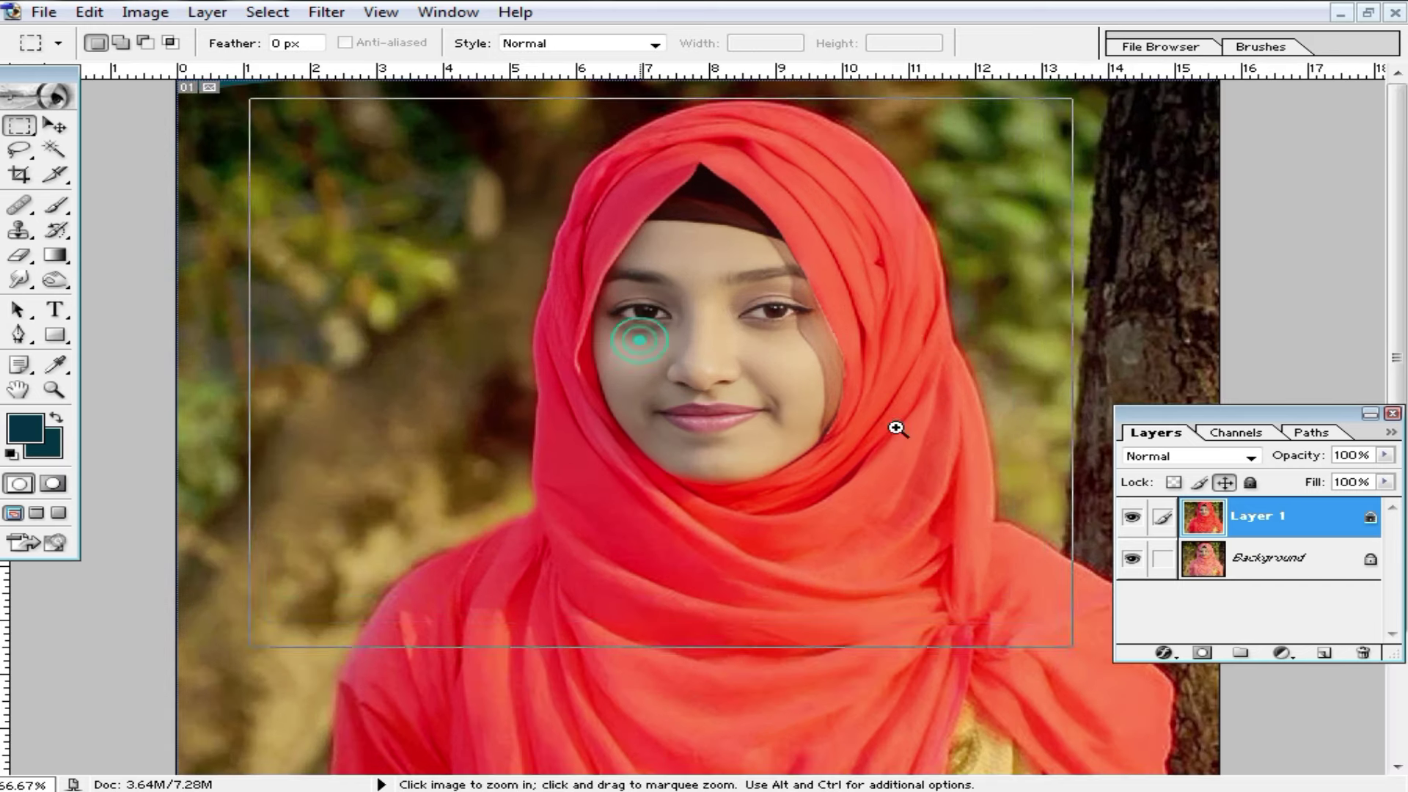
{"action": "left_click", "coordinate": [896, 424]}
{"action": "left_click_drag", "start_coordinate": [702, 484], "coordinate": [817, 463]}
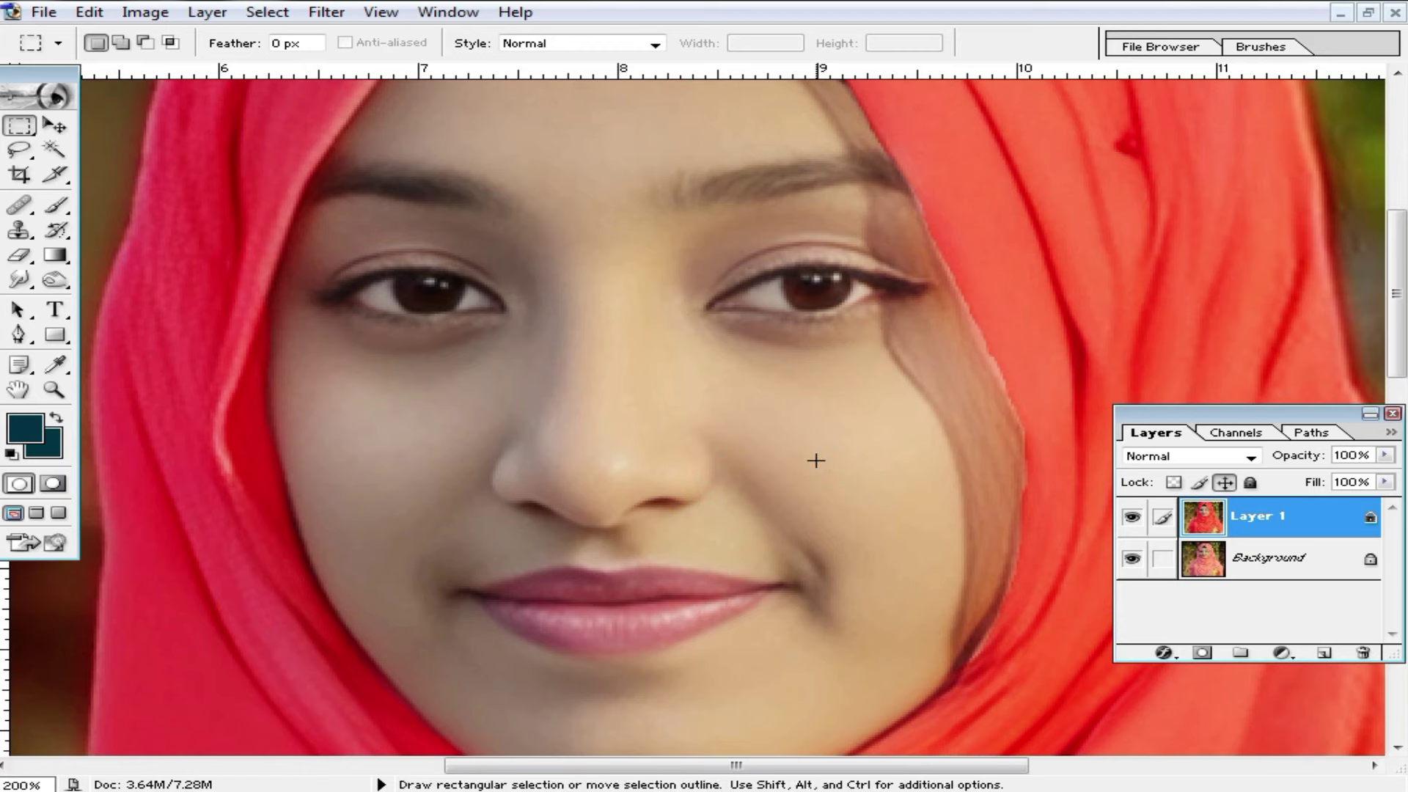
{"action": "left_click", "coordinate": [816, 460], "text": "alt"}
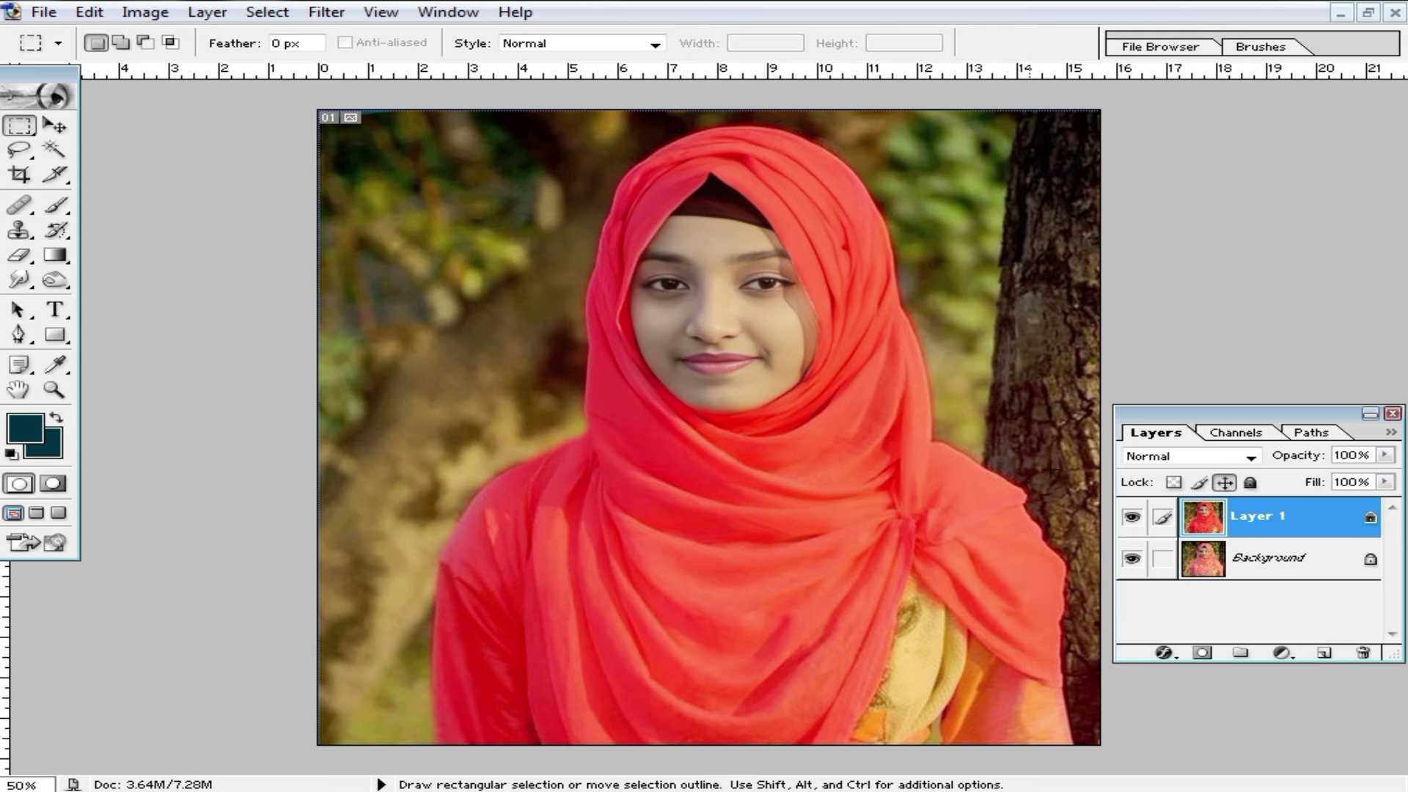
Magic Wand-select the left, upper-right and lower-left background foliage and trunk.
{"action": "left_click", "coordinate": [54, 150]}
{"action": "left_click", "coordinate": [465, 257]}
{"action": "left_click", "coordinate": [594, 155]}
{"action": "left_click", "coordinate": [943, 198]}
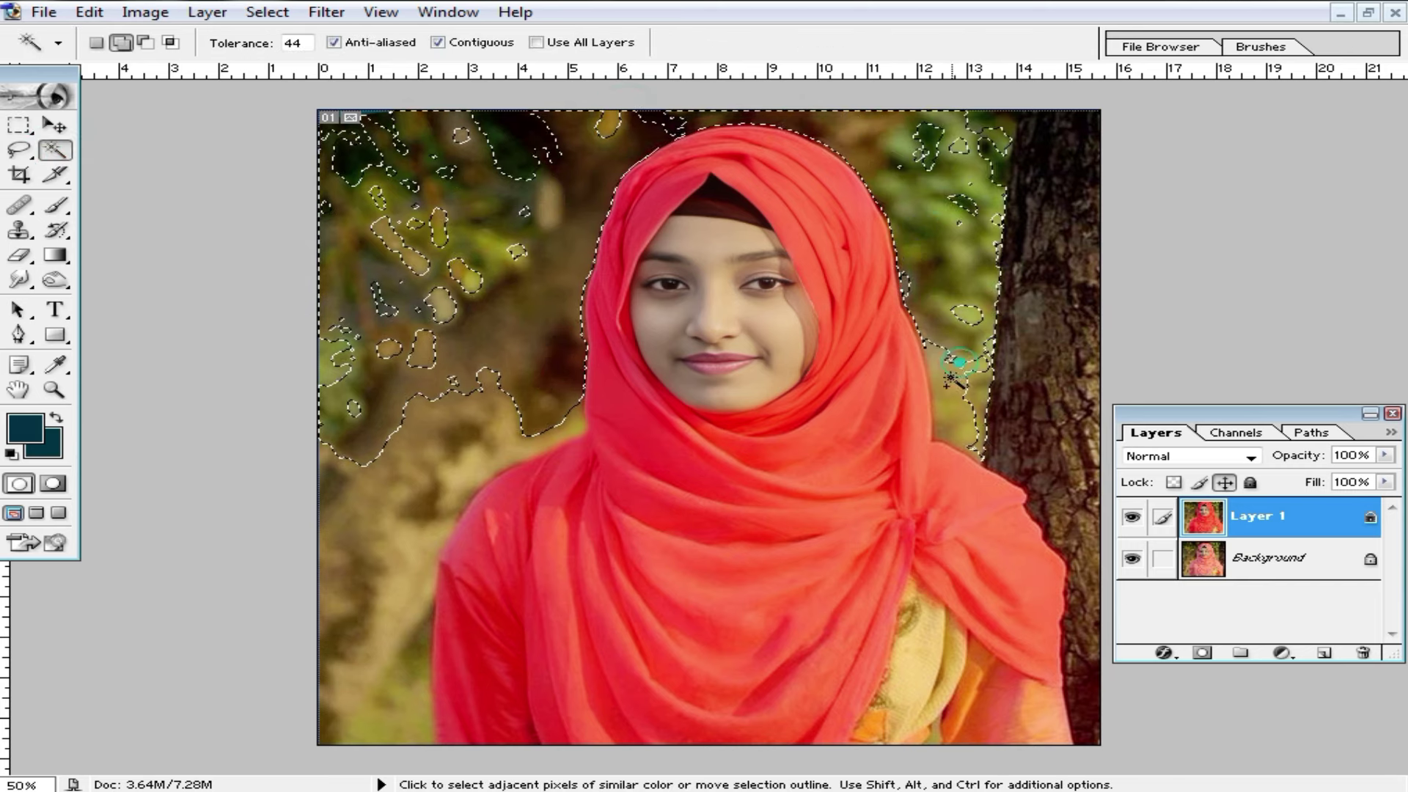
{"action": "left_click", "coordinate": [1052, 430]}
{"action": "left_click", "coordinate": [371, 409]}
{"action": "left_click", "coordinate": [403, 682]}
Add the foliage beside the hijab and upper-left bark, then enter a 2-pixel feather.
{"action": "left_click", "coordinate": [541, 409]}
{"action": "left_click", "coordinate": [957, 176]}
{"action": "left_click", "coordinate": [898, 166]}
{"action": "left_click", "coordinate": [825, 143]}
{"action": "left_click", "coordinate": [651, 116]}
{"action": "left_click", "coordinate": [739, 121]}
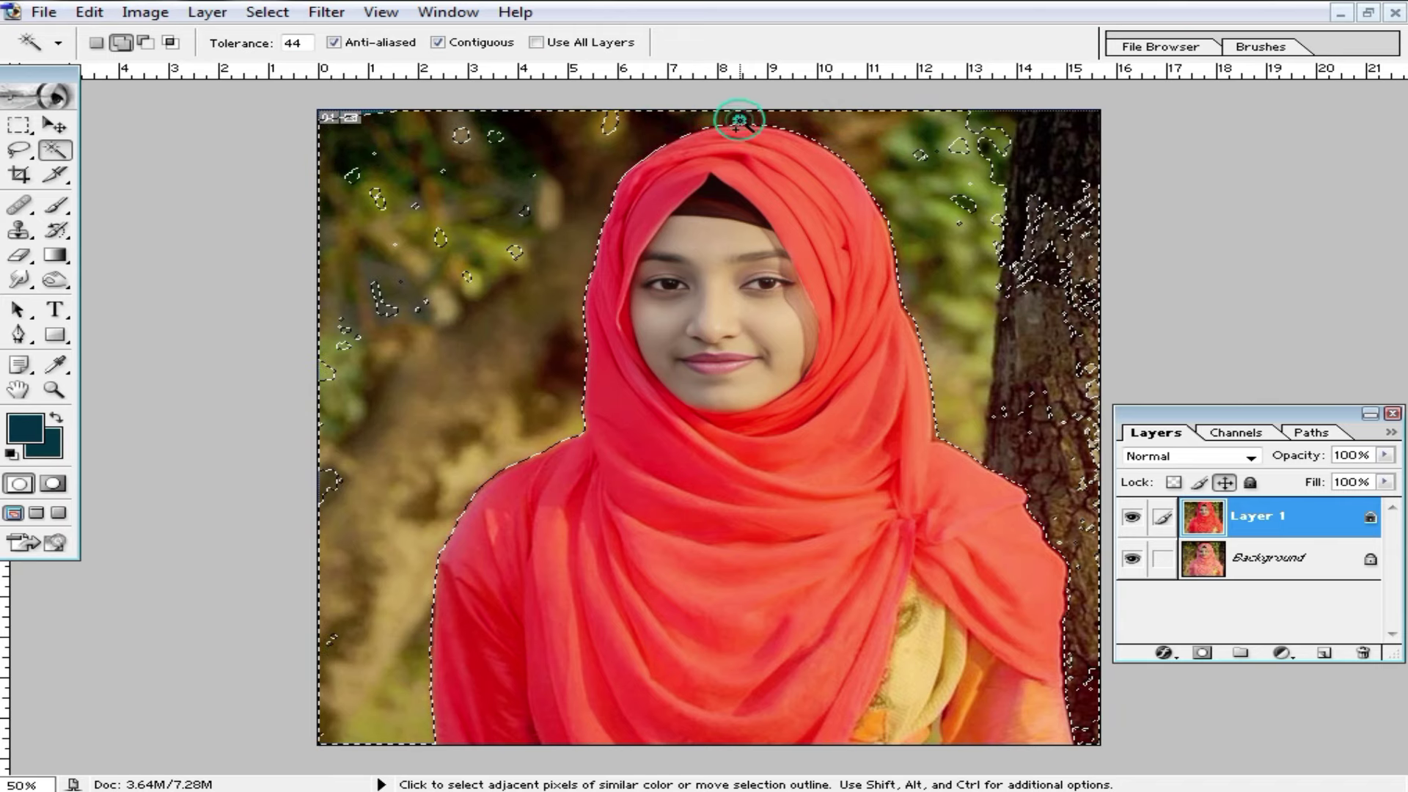
{"action": "left_click", "coordinate": [916, 316]}
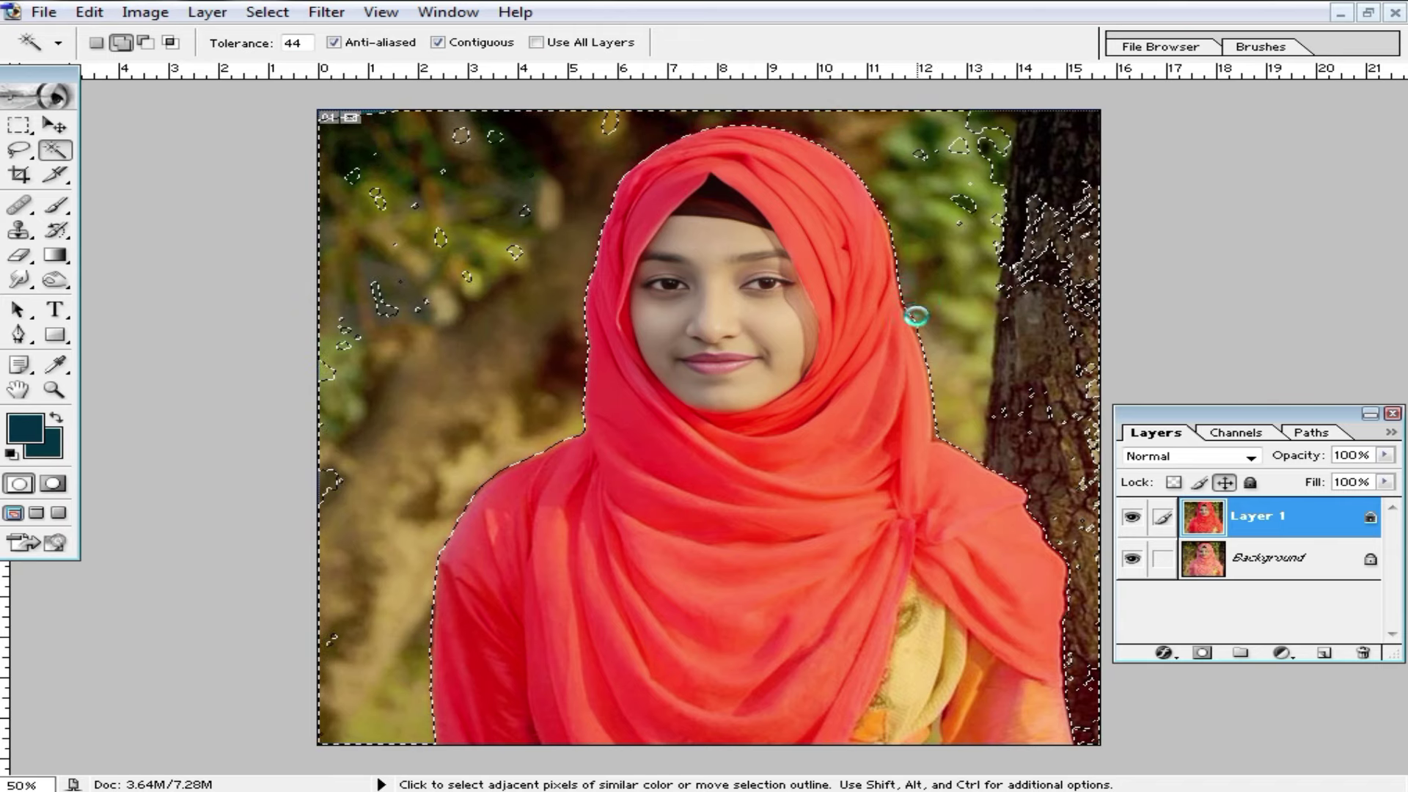
{"action": "key", "text": "ctrl+alt+d"}
{"action": "type", "text": "2"}
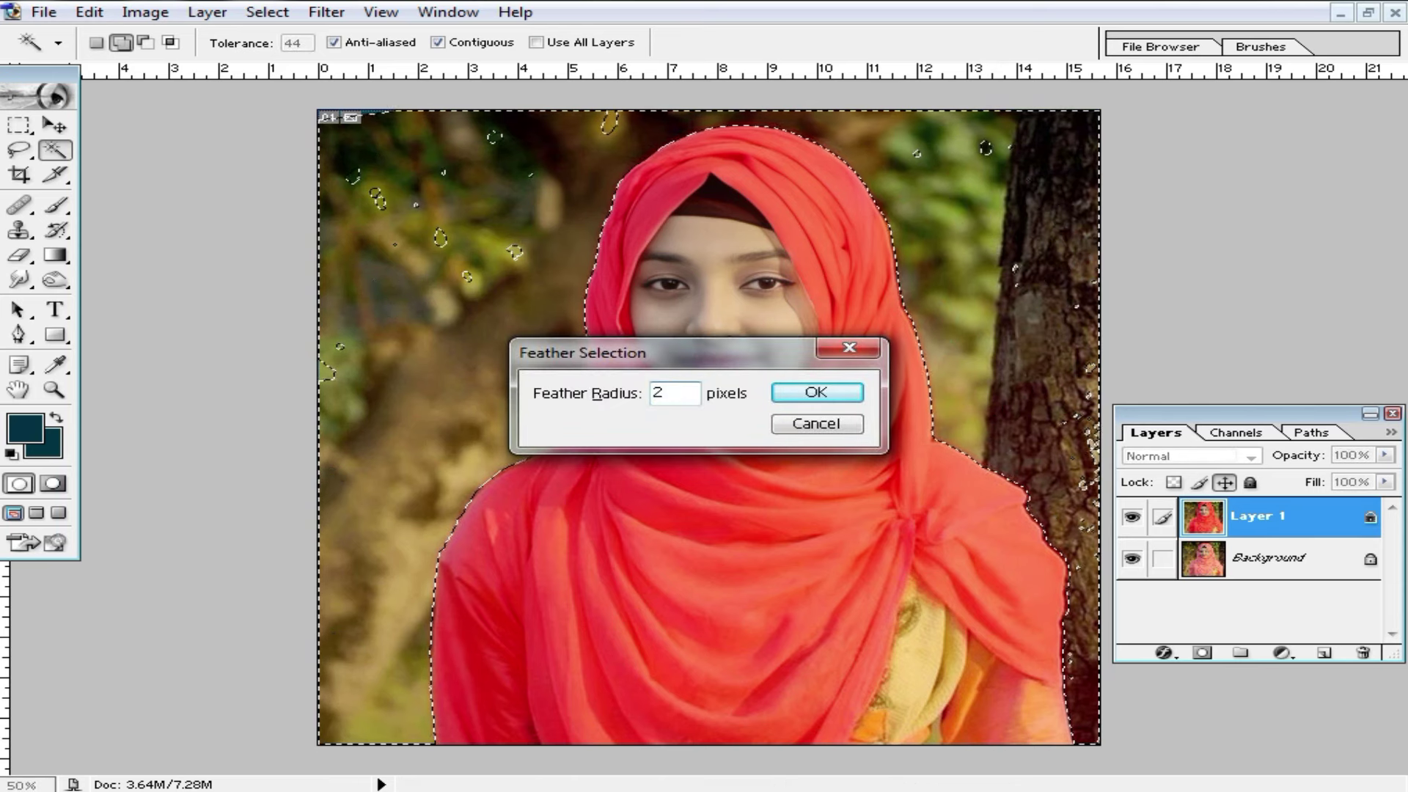
Apply the 2-pixel feather and Lasso-add the missed left background and tree-trunk areas.
{"action": "key", "text": "Return"}
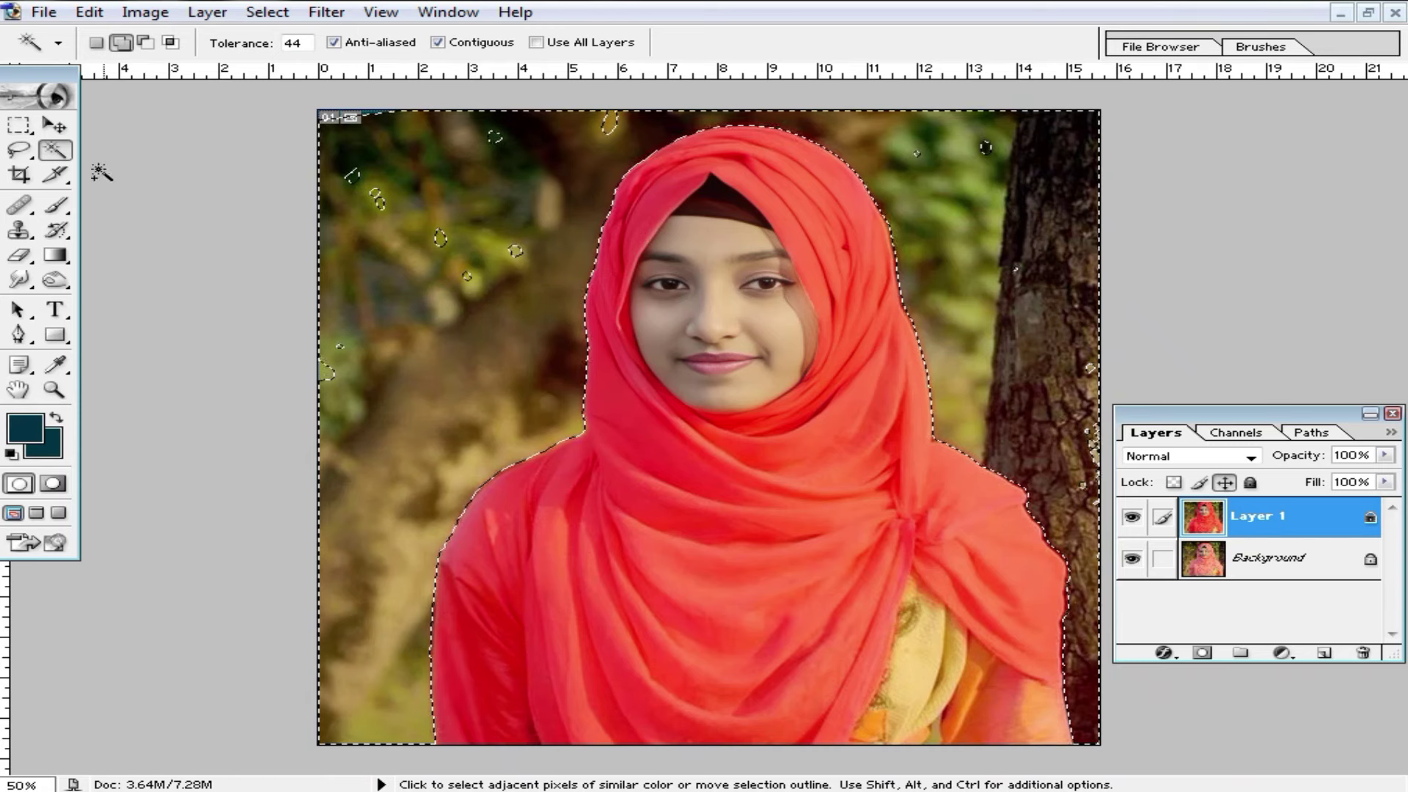
{"action": "left_click", "coordinate": [15, 152]}
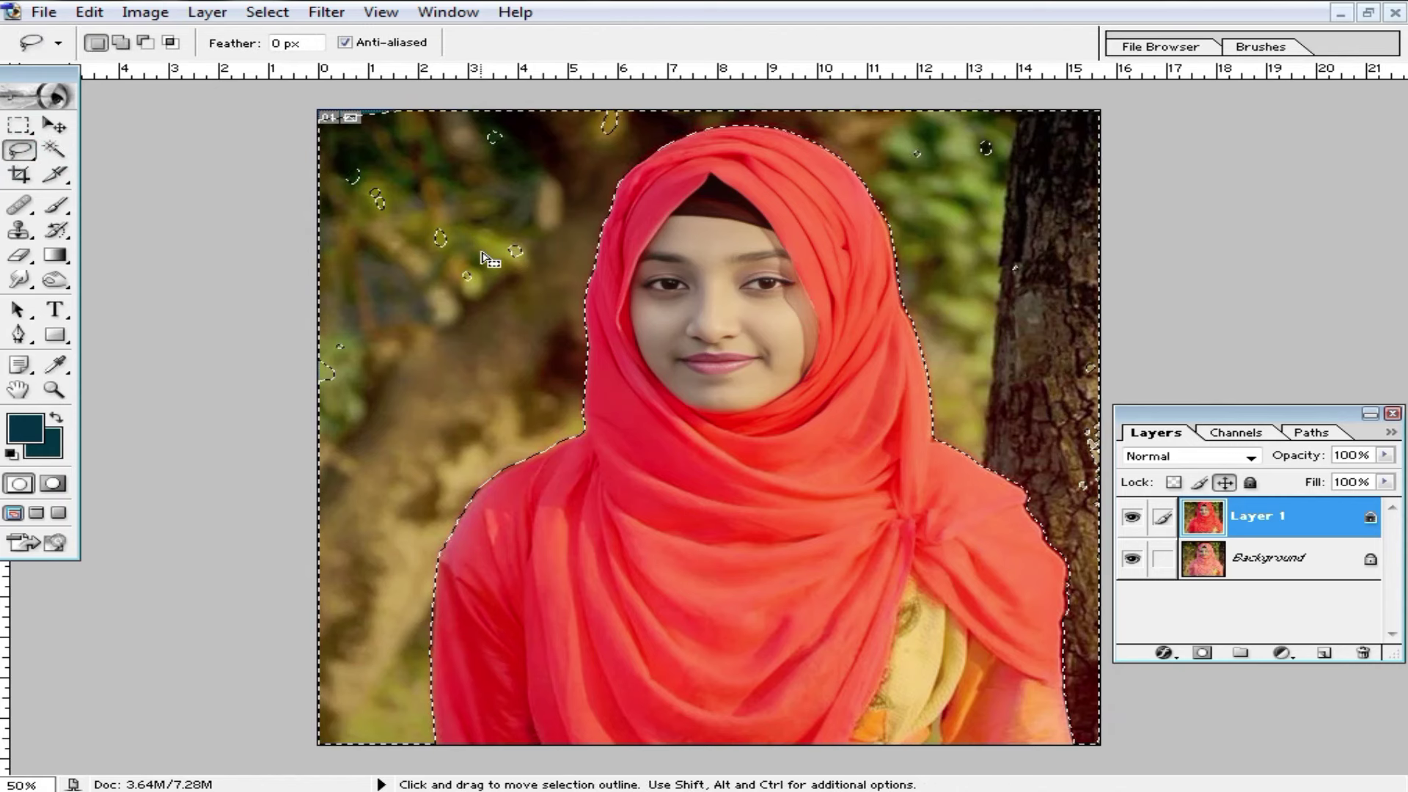
{"action": "left_click_drag", "start_coordinate": [498, 217], "coordinate": [321, 447]}
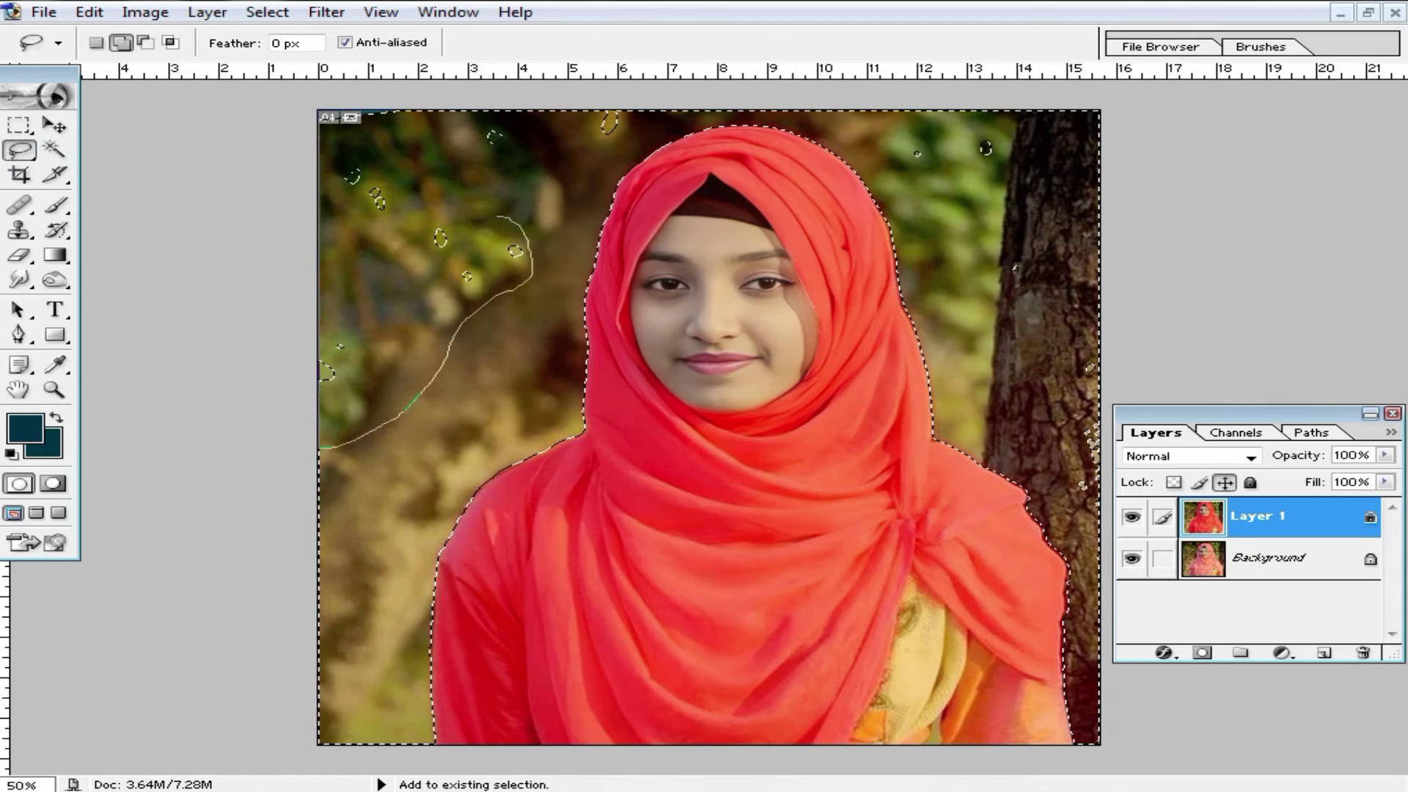
{"action": "left_click_drag", "start_coordinate": [557, 191], "coordinate": [559, 189]}
{"action": "left_click_drag", "start_coordinate": [1070, 113], "coordinate": [892, 153]}
{"action": "left_click_drag", "start_coordinate": [1016, 241], "coordinate": [1051, 478]}
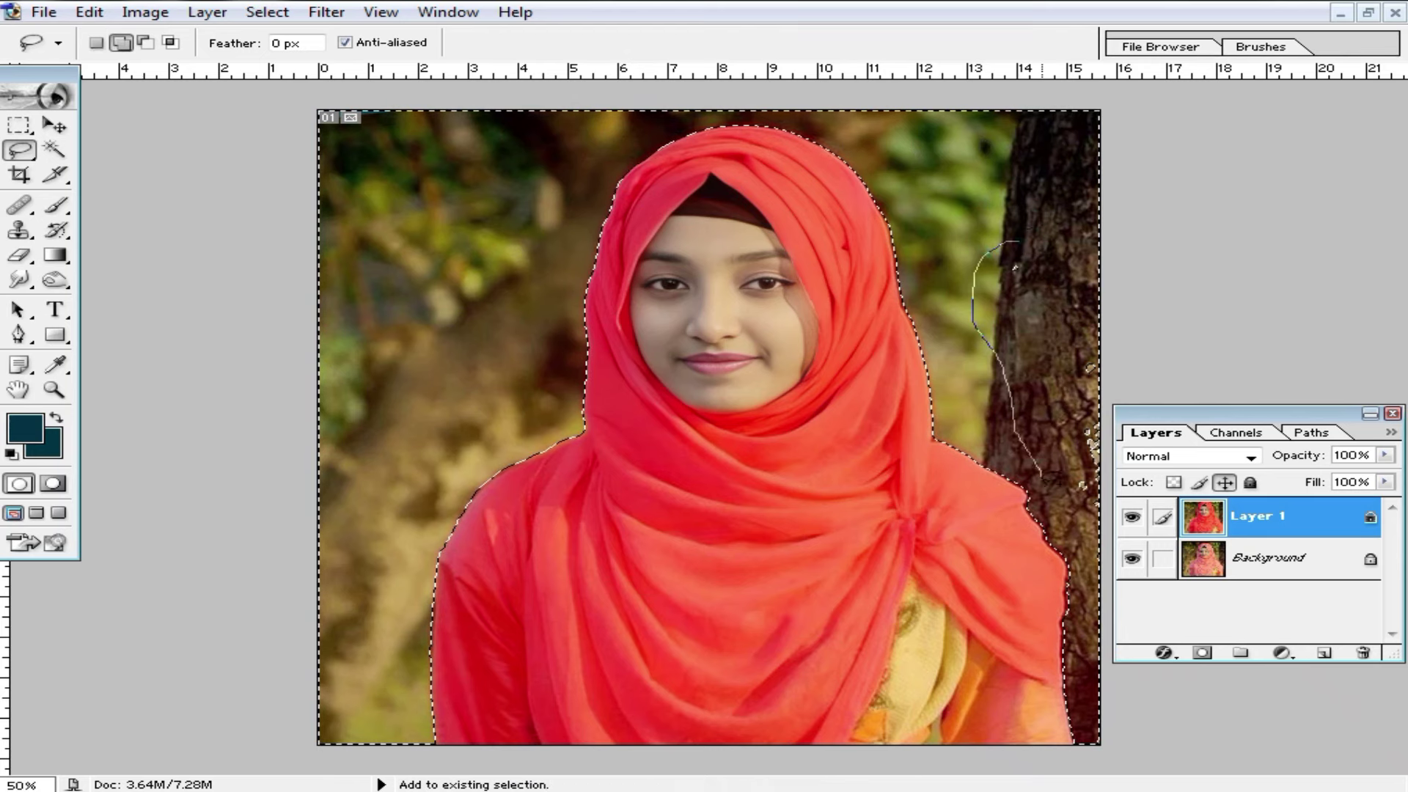
{"action": "left_click_drag", "start_coordinate": [1276, 308], "coordinate": [1277, 308]}
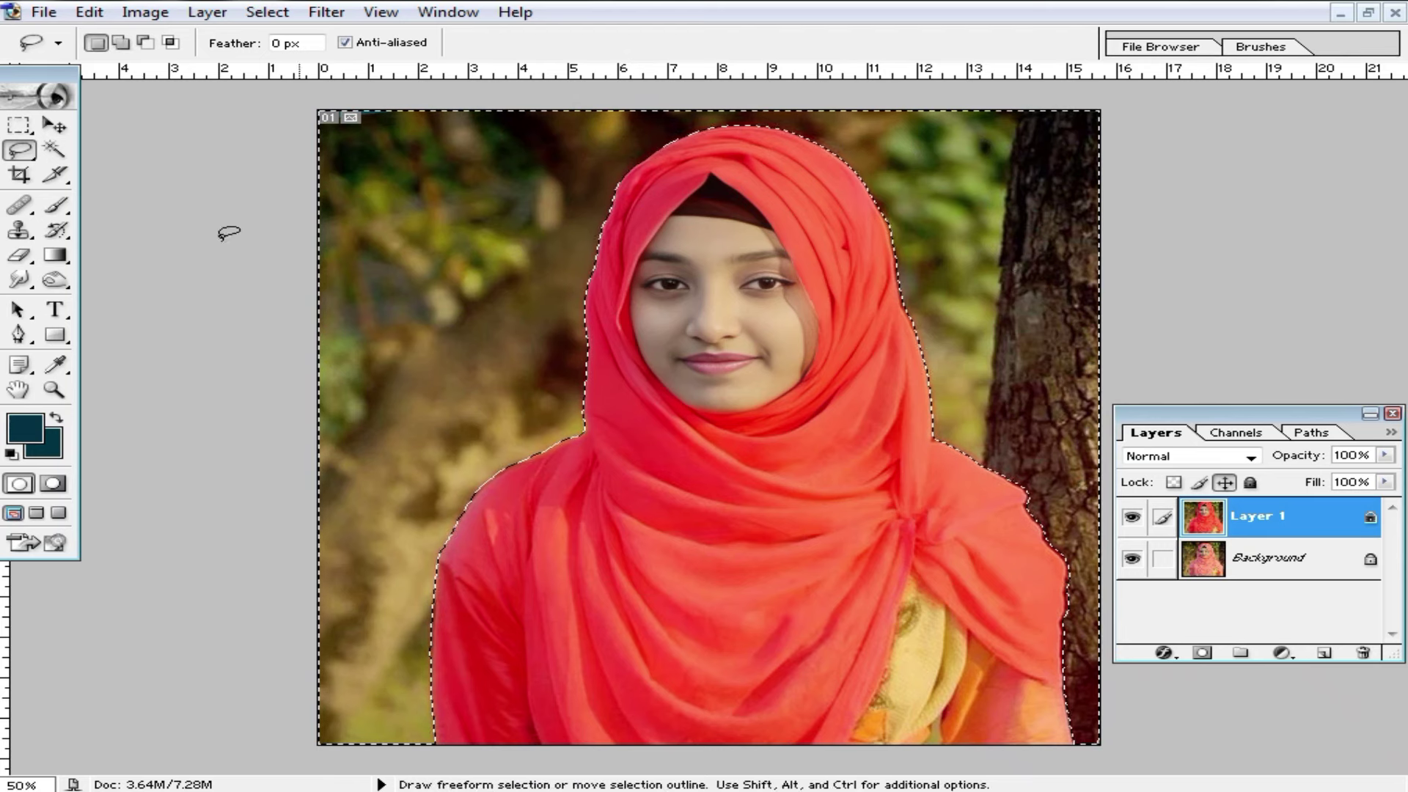
{"action": "left_click", "coordinate": [55, 150]}
At close zoom, add the missed corner beside the hijab to the selection.
{"action": "left_click_drag", "start_coordinate": [487, 179], "coordinate": [1064, 528]}
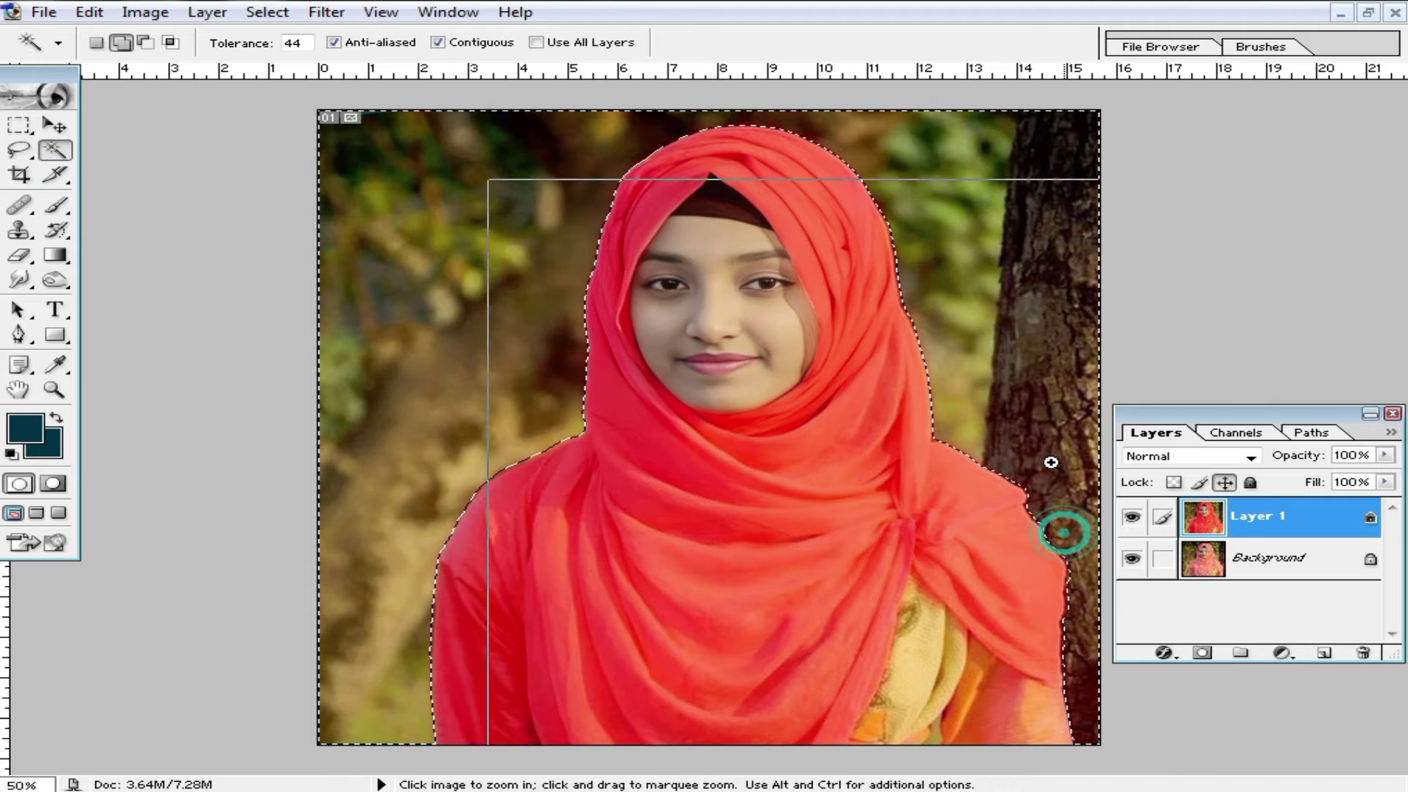
{"action": "left_click", "coordinate": [1023, 343]}
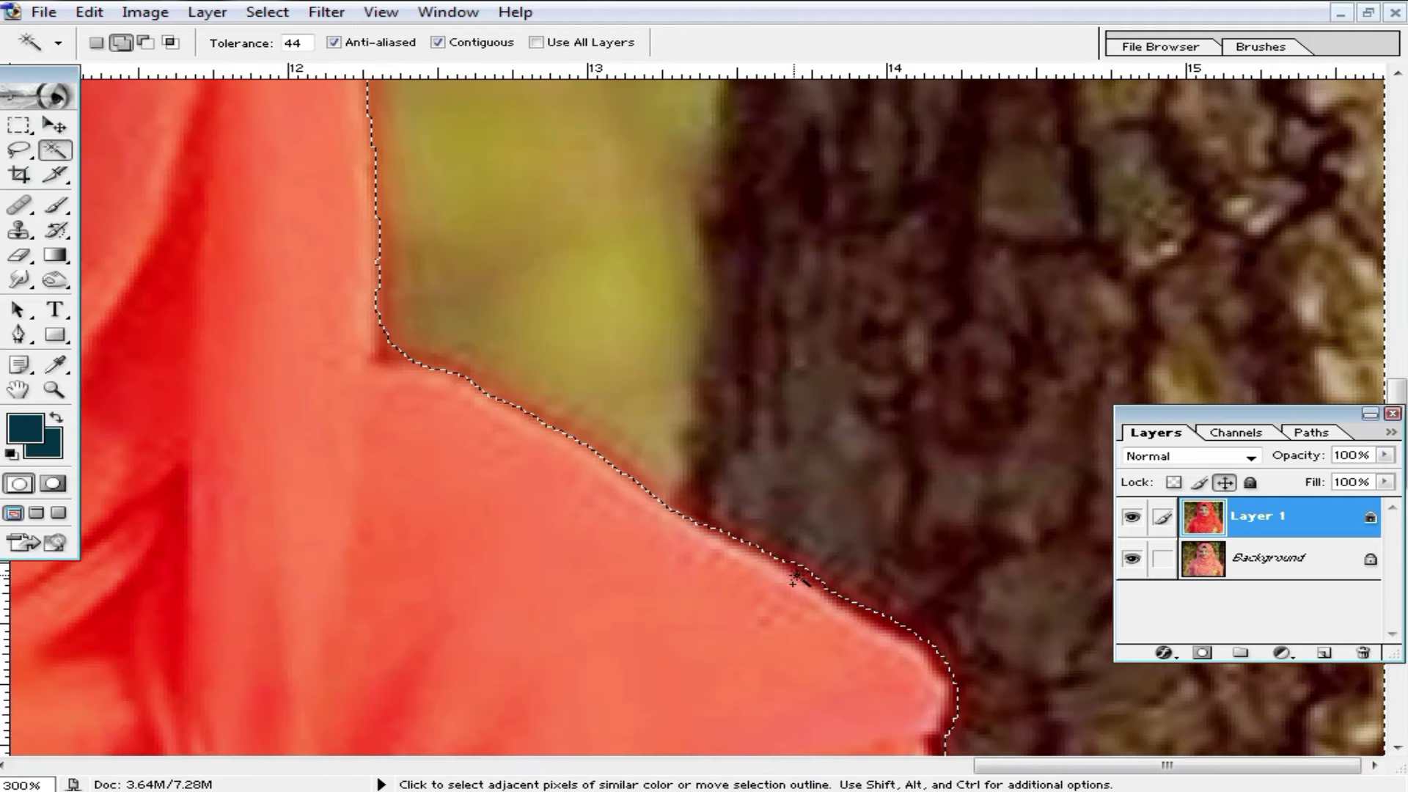
{"action": "left_click", "coordinate": [399, 356]}
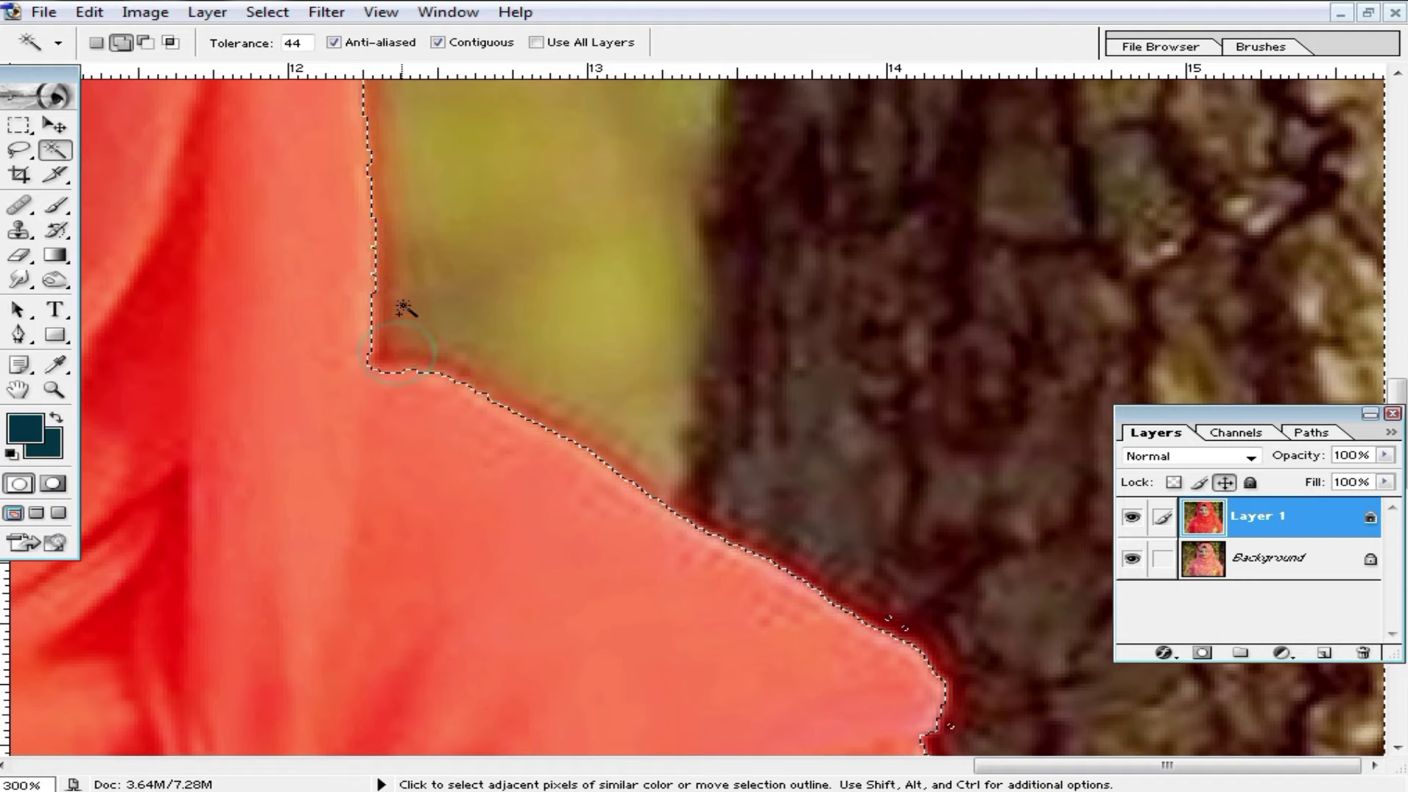
{"action": "left_click", "coordinate": [911, 539], "text": "alt"}
{"action": "left_click", "coordinate": [1247, 704]}
{"action": "left_click", "coordinate": [896, 157], "text": "alt"}
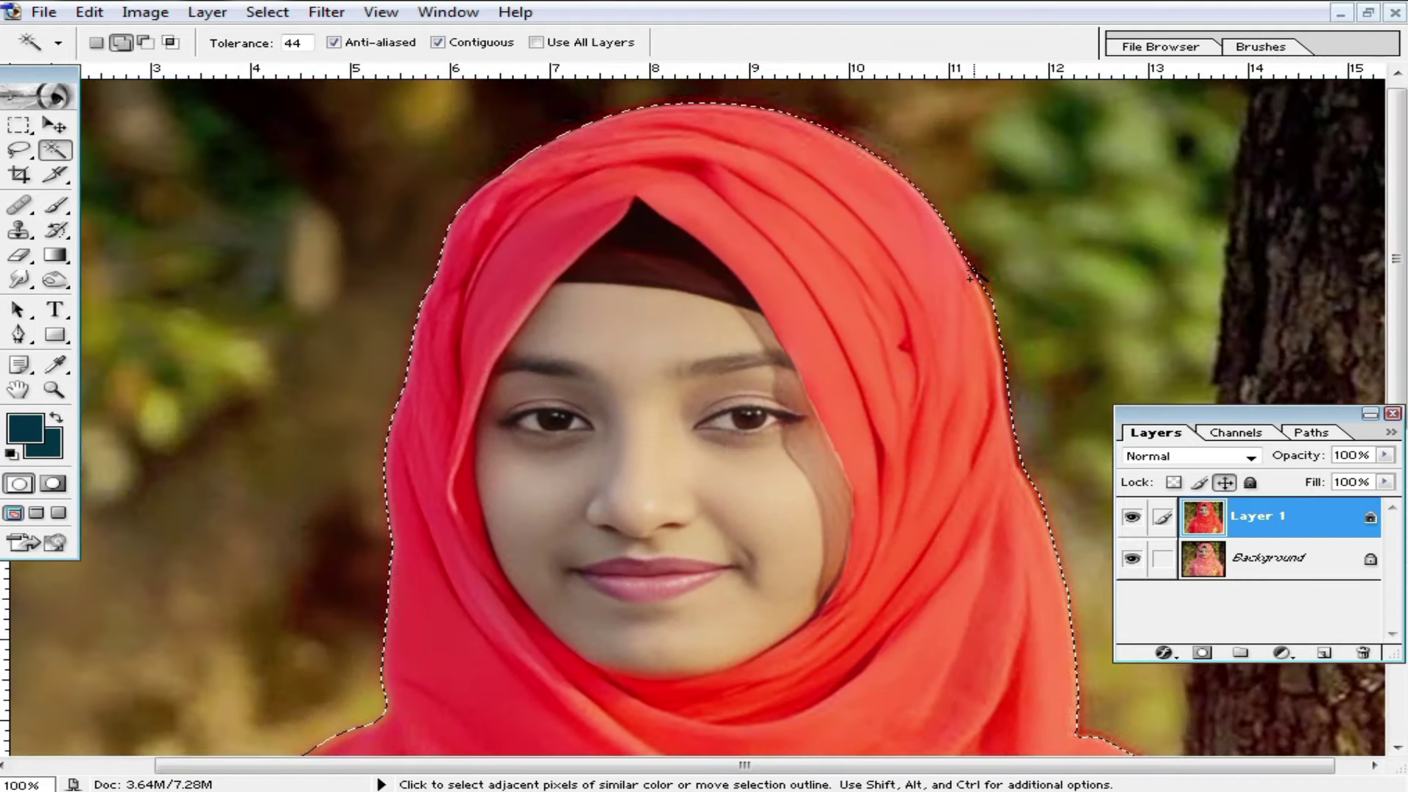
Add missed spots along the hijab's right edge, then try Color Balance on Highlights.
{"action": "left_click", "coordinate": [1000, 333]}
{"action": "left_click", "coordinate": [1032, 477]}
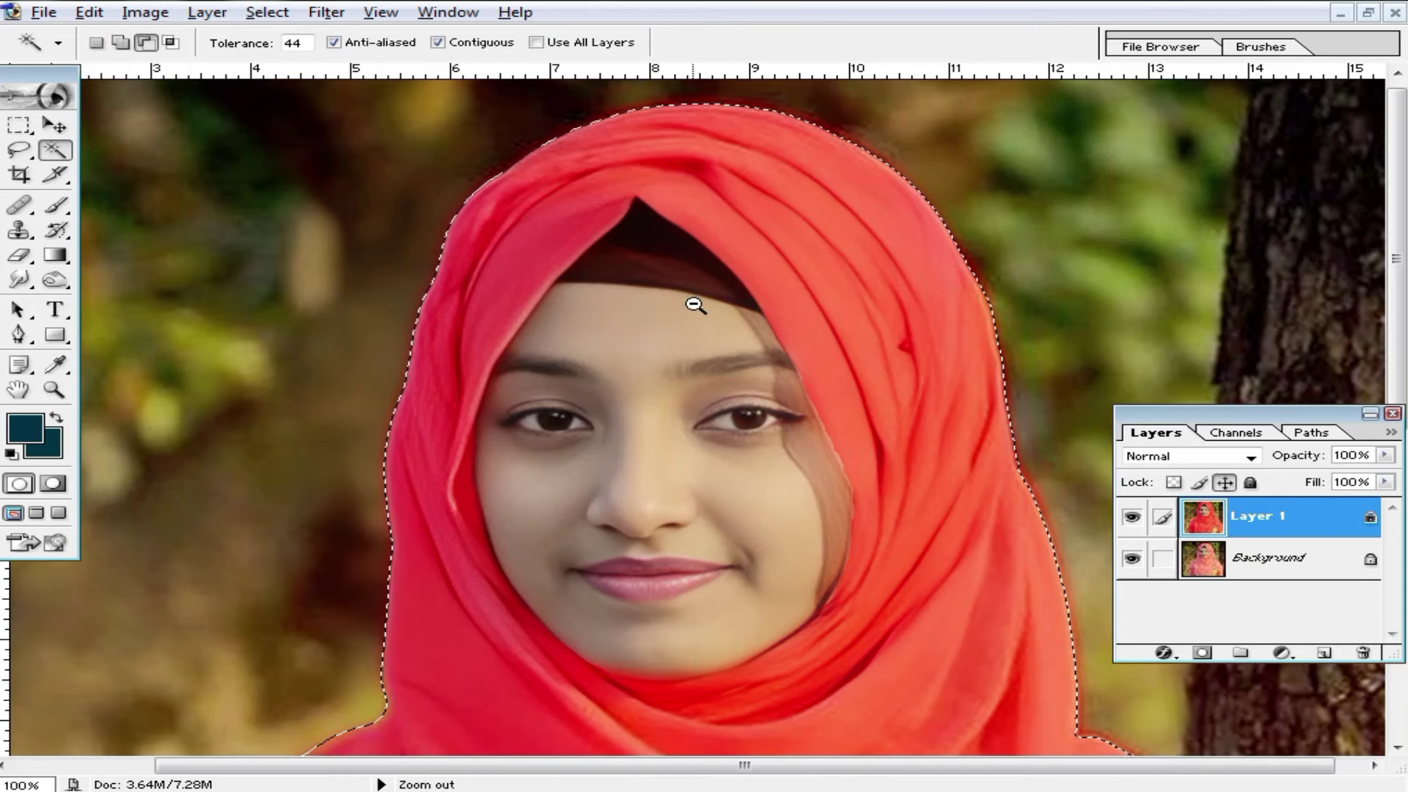
{"action": "left_click", "coordinate": [694, 303], "text": "alt"}
{"action": "key", "text": "ctrl+minus"}
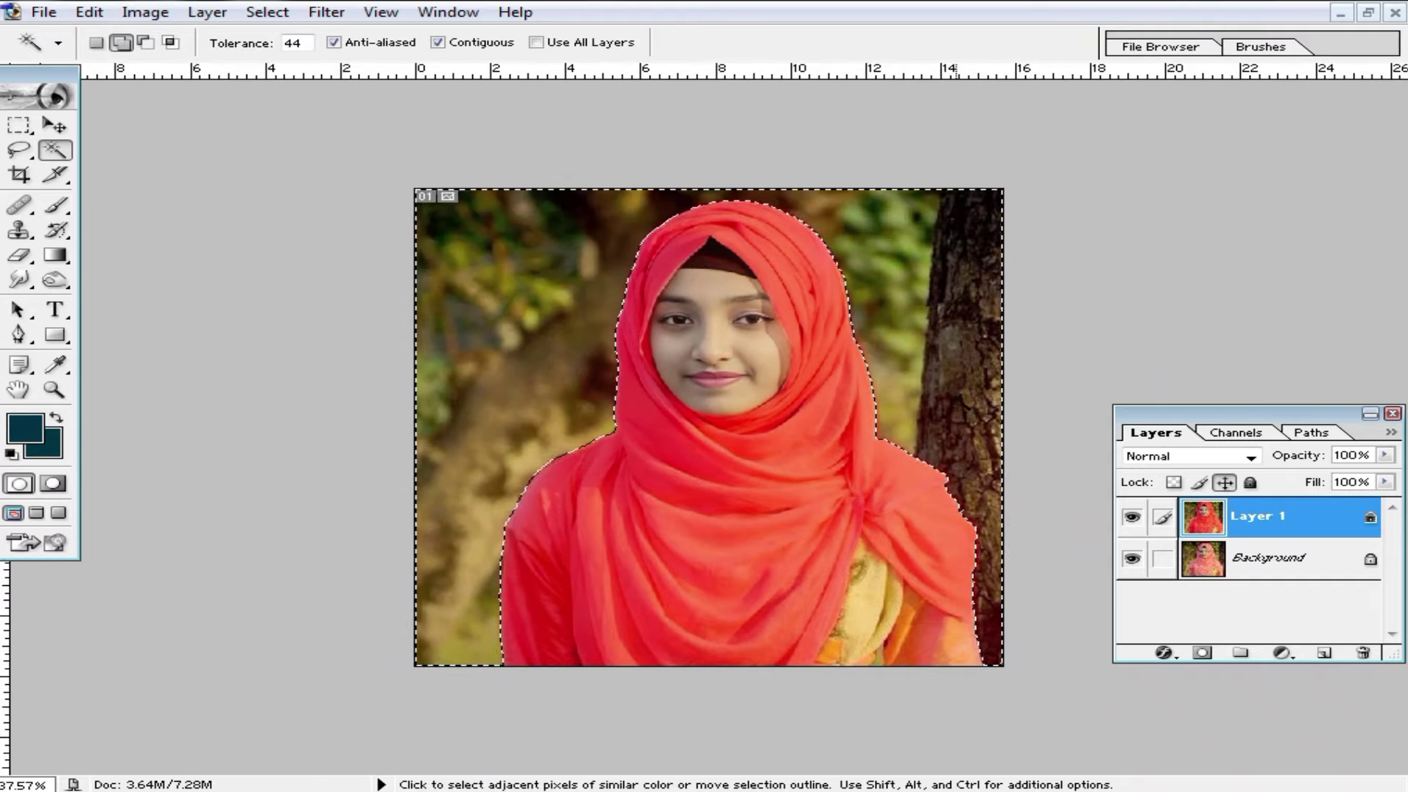
{"action": "key", "text": "ctrl+b"}
{"action": "left_click", "coordinate": [1078, 522]}
Discard the Color Balance change and add a violet #6600FF Solid Color fill layer.
{"action": "left_click_drag", "start_coordinate": [1060, 449], "coordinate": [1215, 466]}
{"action": "left_click", "coordinate": [1348, 361]}
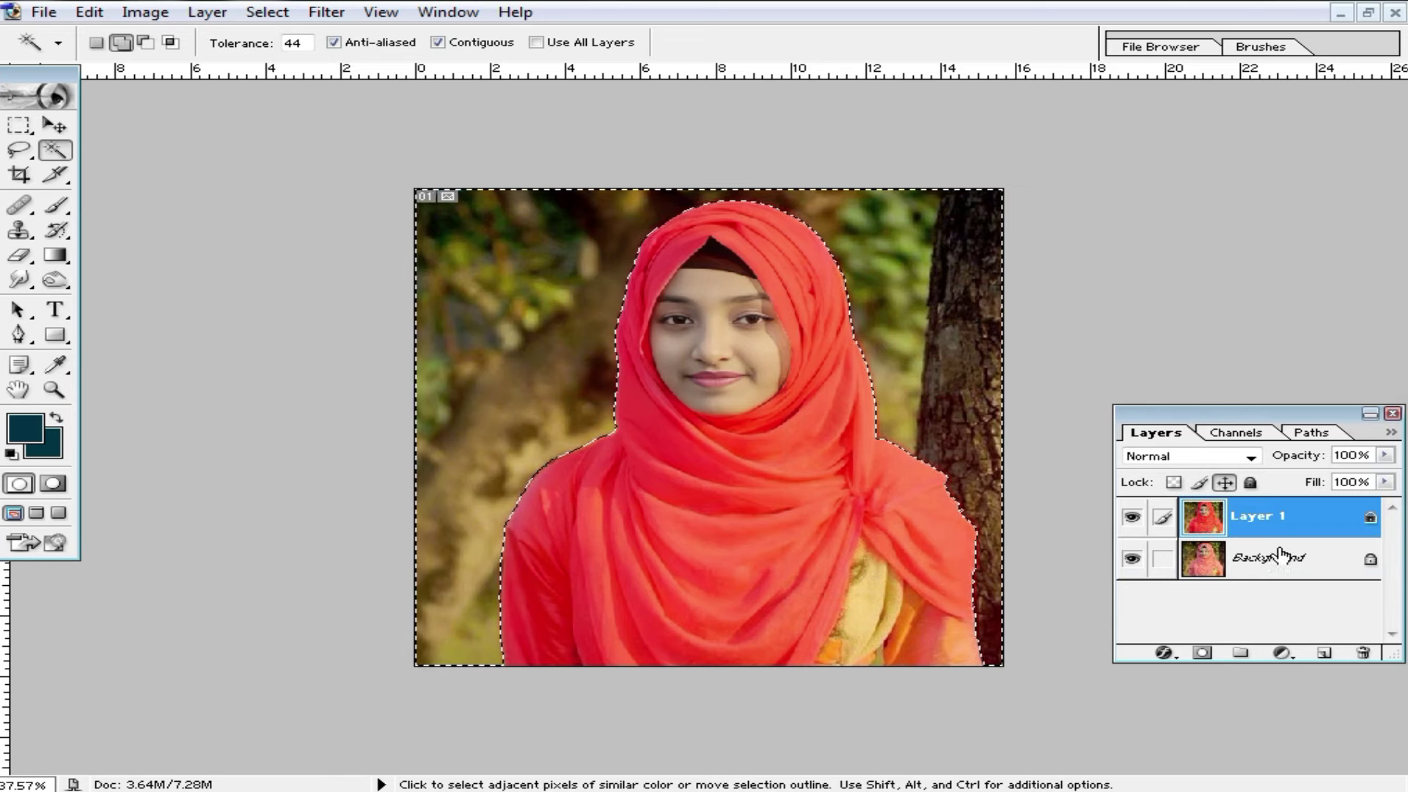
{"action": "left_click", "coordinate": [1282, 653]}
{"action": "left_click", "coordinate": [1144, 283]}
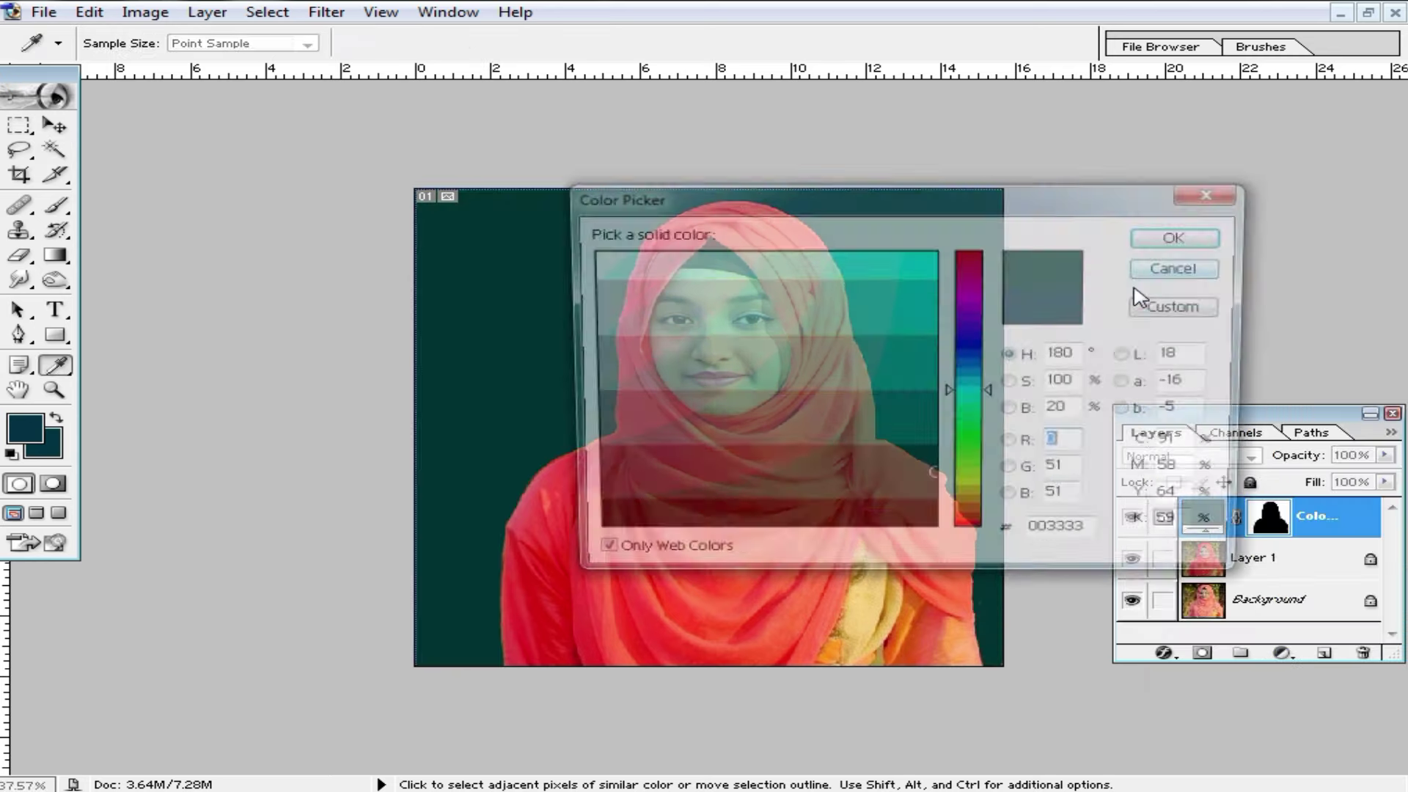
{"action": "left_click", "coordinate": [973, 323]}
{"action": "left_click", "coordinate": [931, 253]}
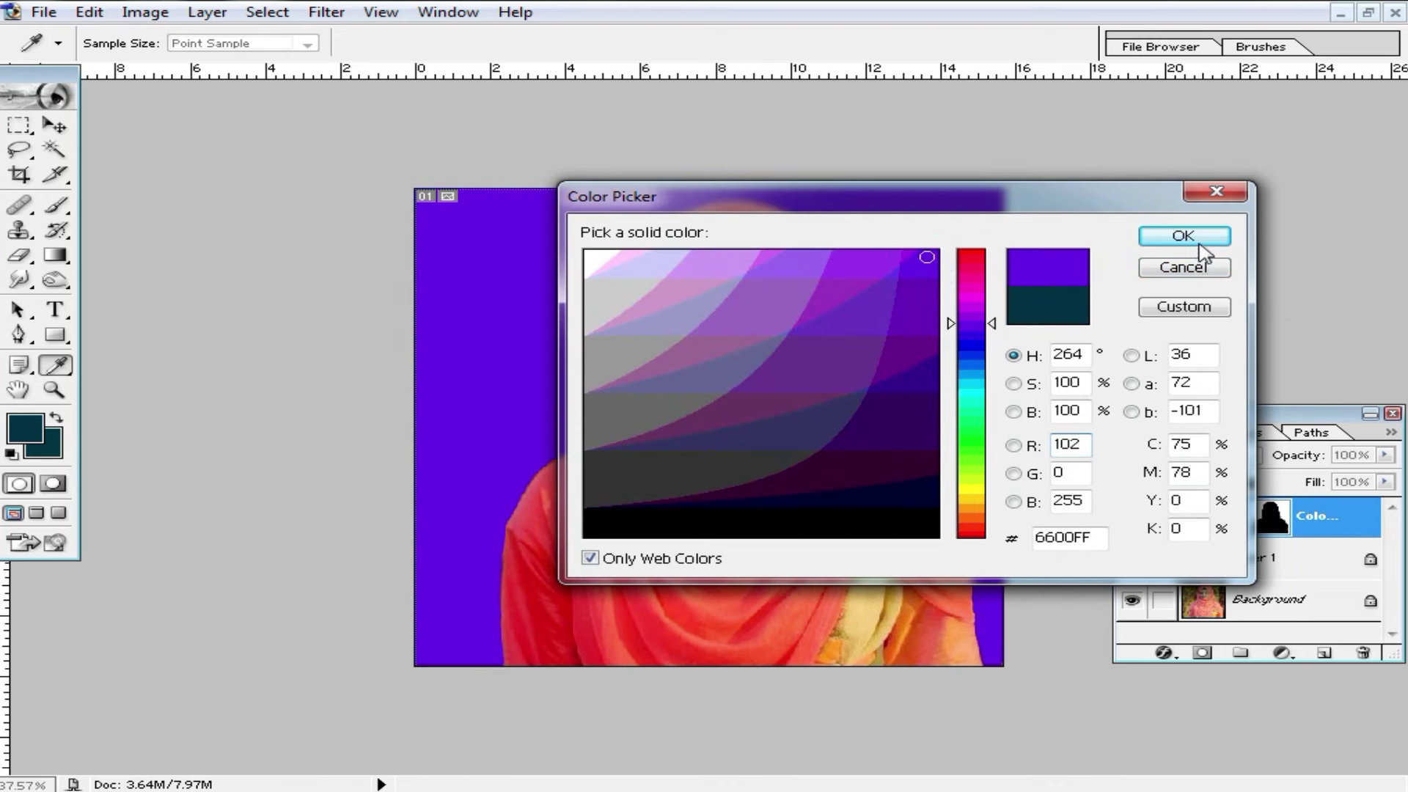
{"action": "left_click", "coordinate": [1183, 237]}
Try Multiply, then settle the violet fill layer on Soft Light blending.
{"action": "left_click", "coordinate": [1253, 456]}
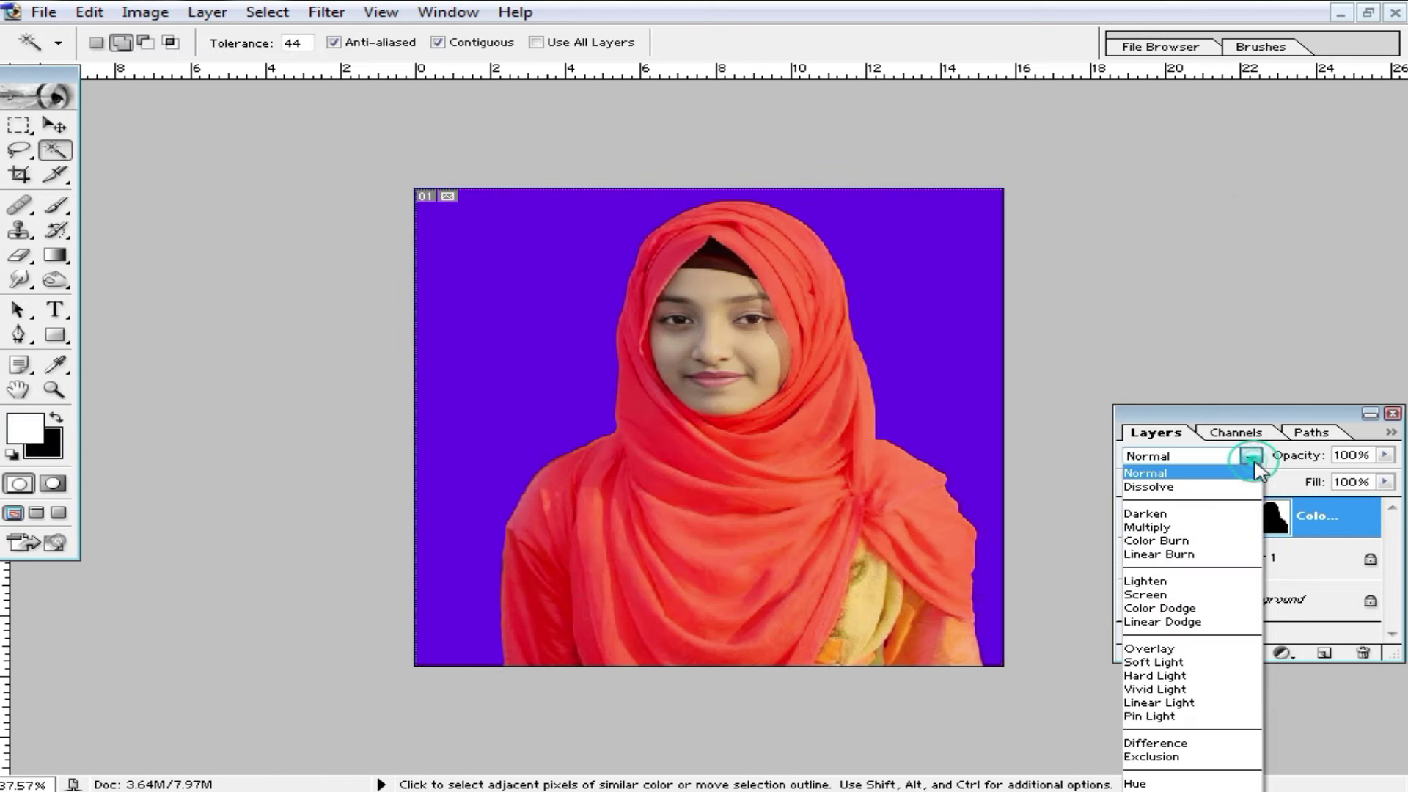
{"action": "left_click", "coordinate": [1159, 525]}
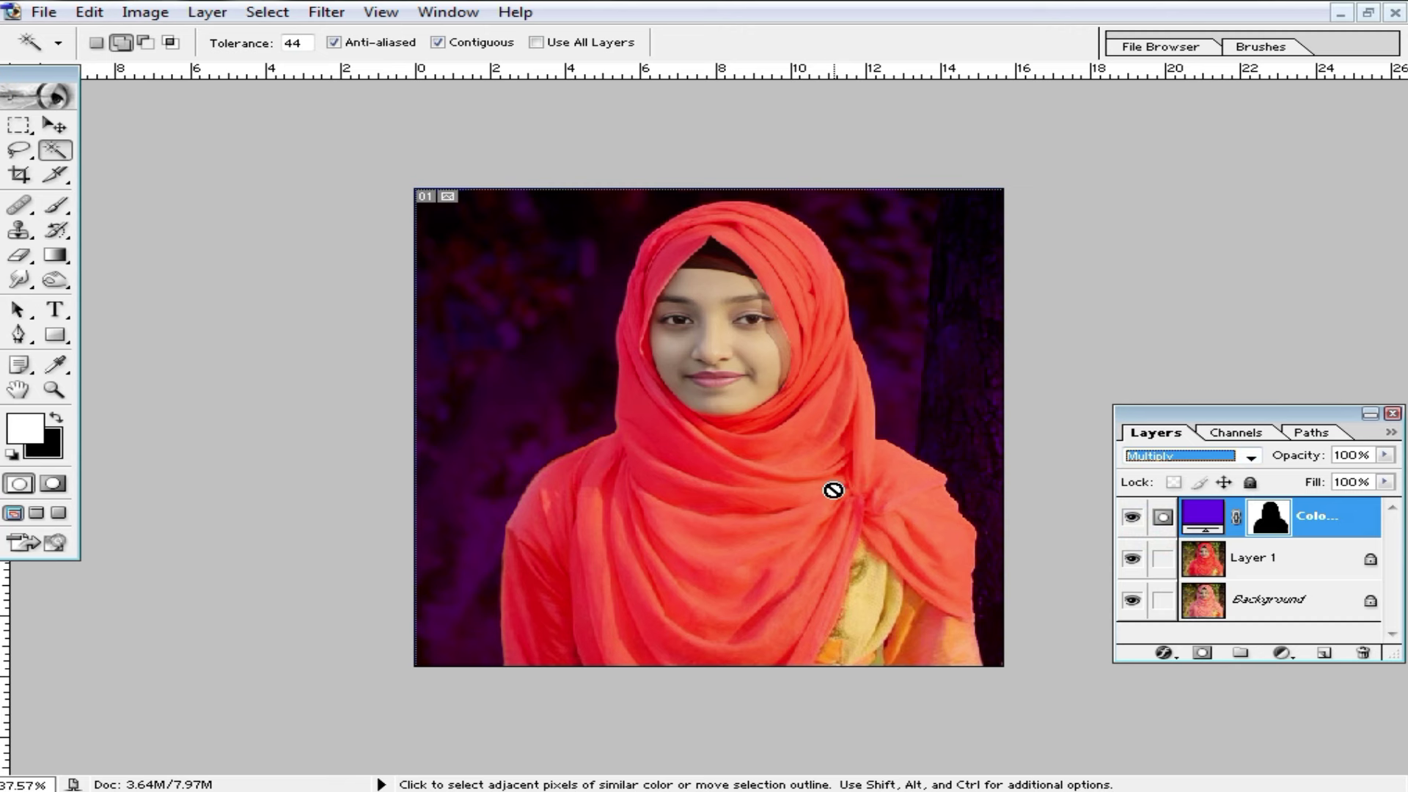
{"action": "left_click", "coordinate": [1251, 456]}
{"action": "left_click", "coordinate": [1174, 663]}
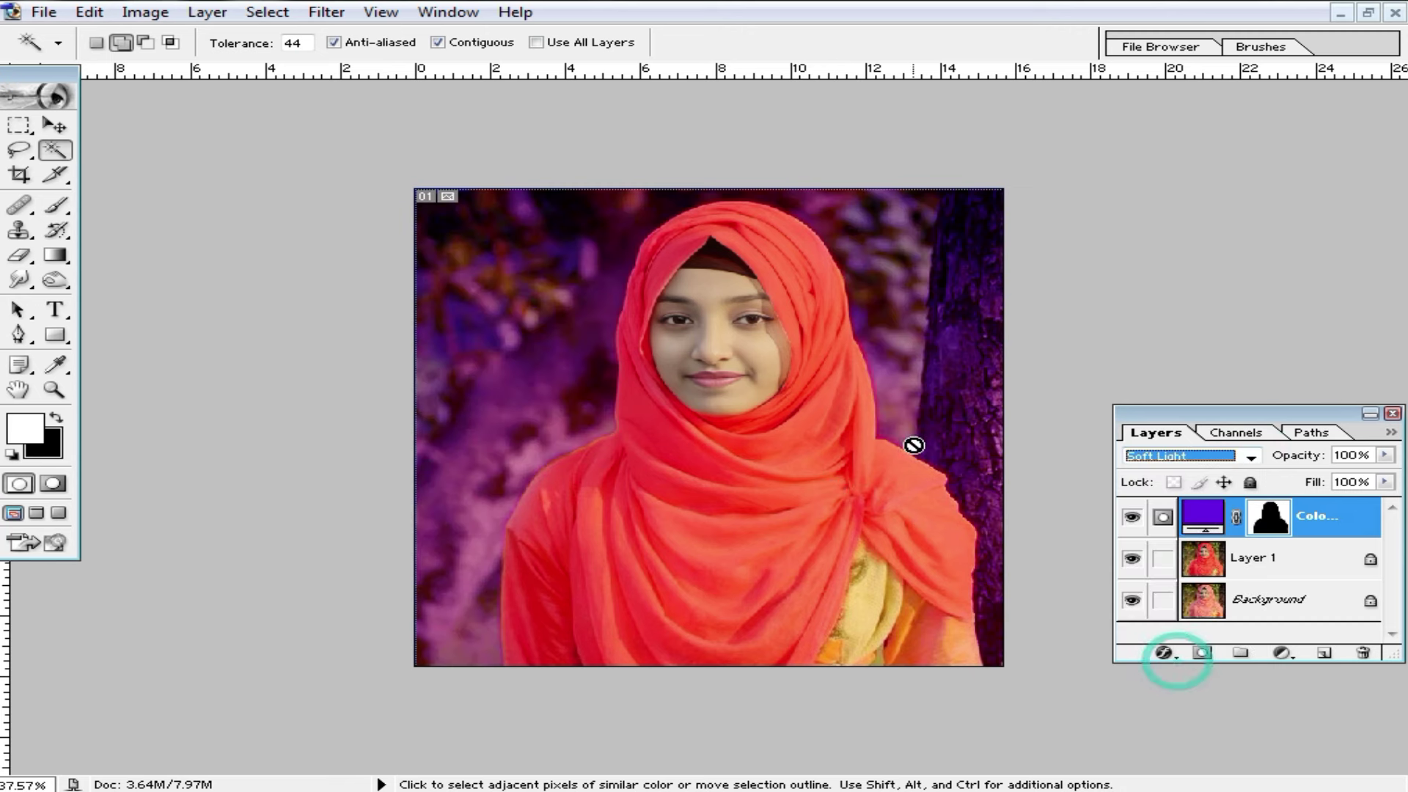
{"action": "key", "text": "Down"}
{"action": "key", "text": "Down"}
{"action": "key", "text": "Down"}
{"action": "key", "text": "Up"}
{"action": "key", "text": "Up"}
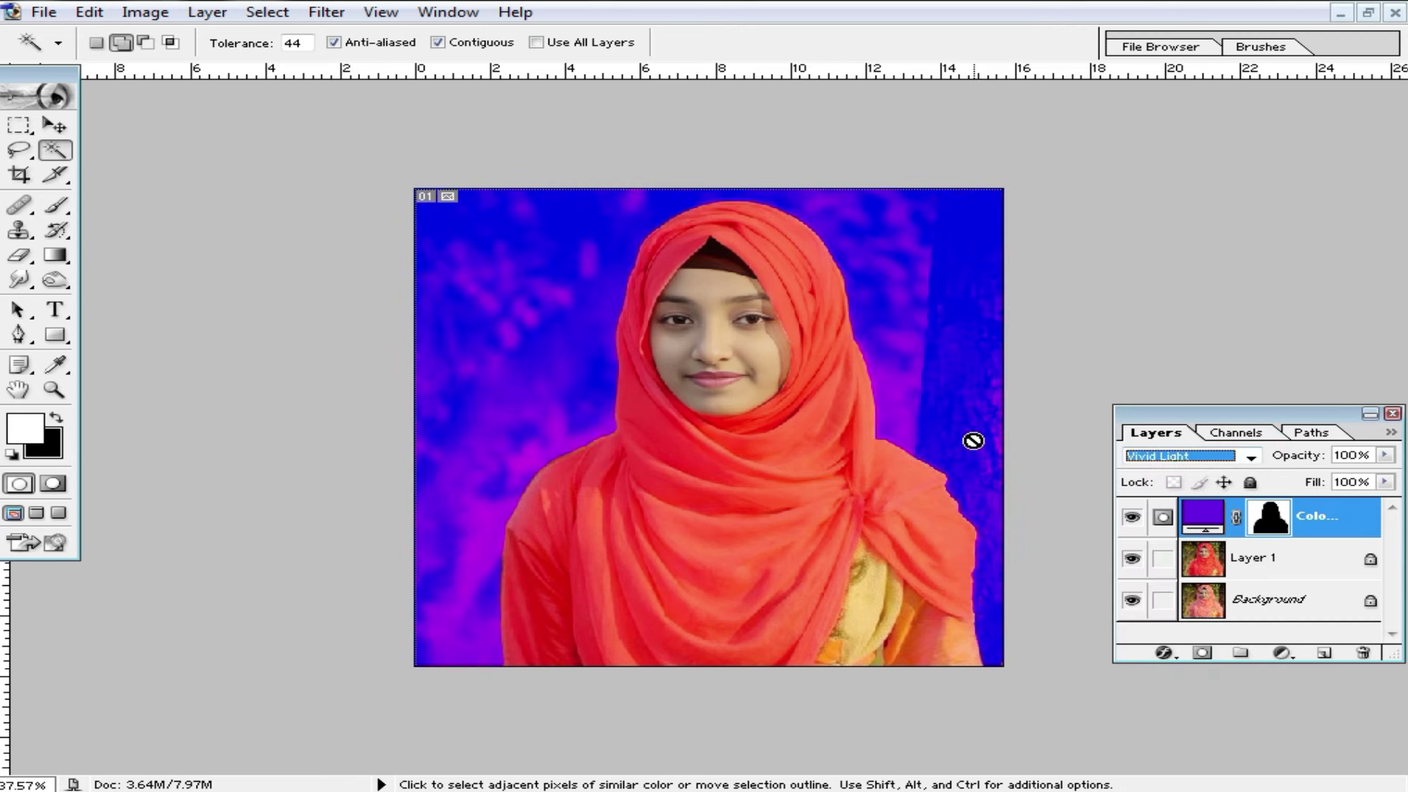
{"action": "key", "text": "Up"}
{"action": "key", "text": "Up"}
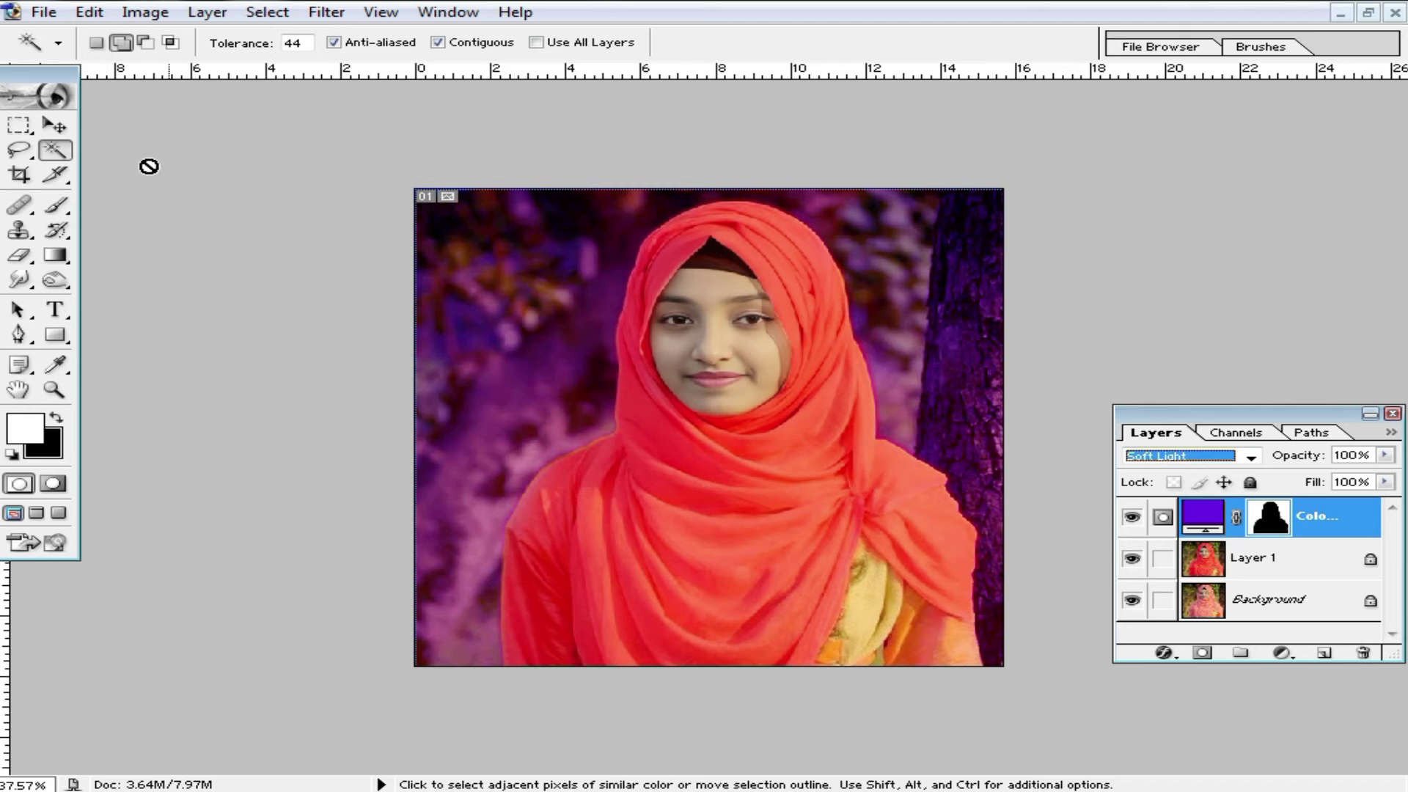
Check the result up close and raise the mask's Curves to strengthen the fill.
{"action": "key", "text": "v"}
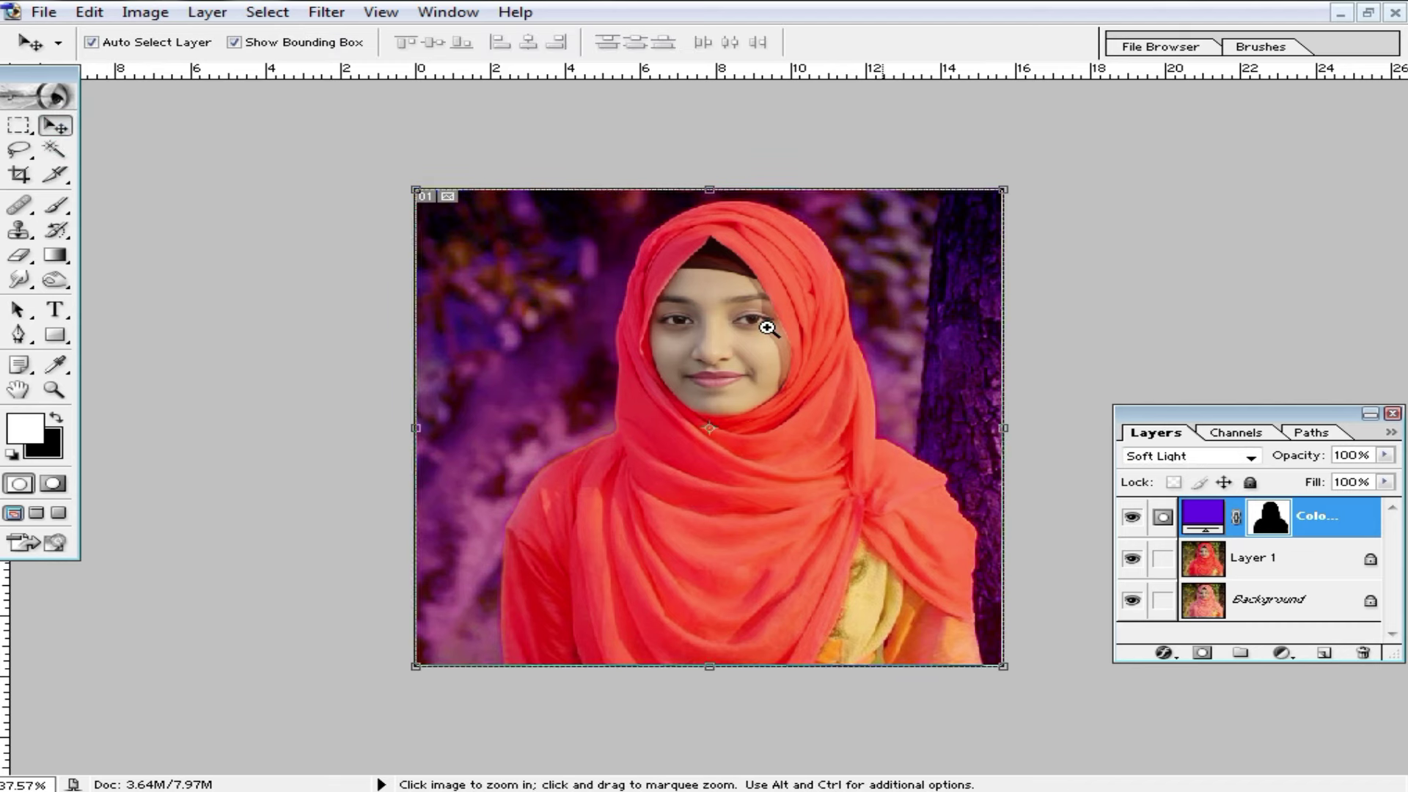
{"action": "left_click", "coordinate": [767, 328], "text": "ctrl"}
{"action": "left_click", "coordinate": [766, 328], "text": "ctrl"}
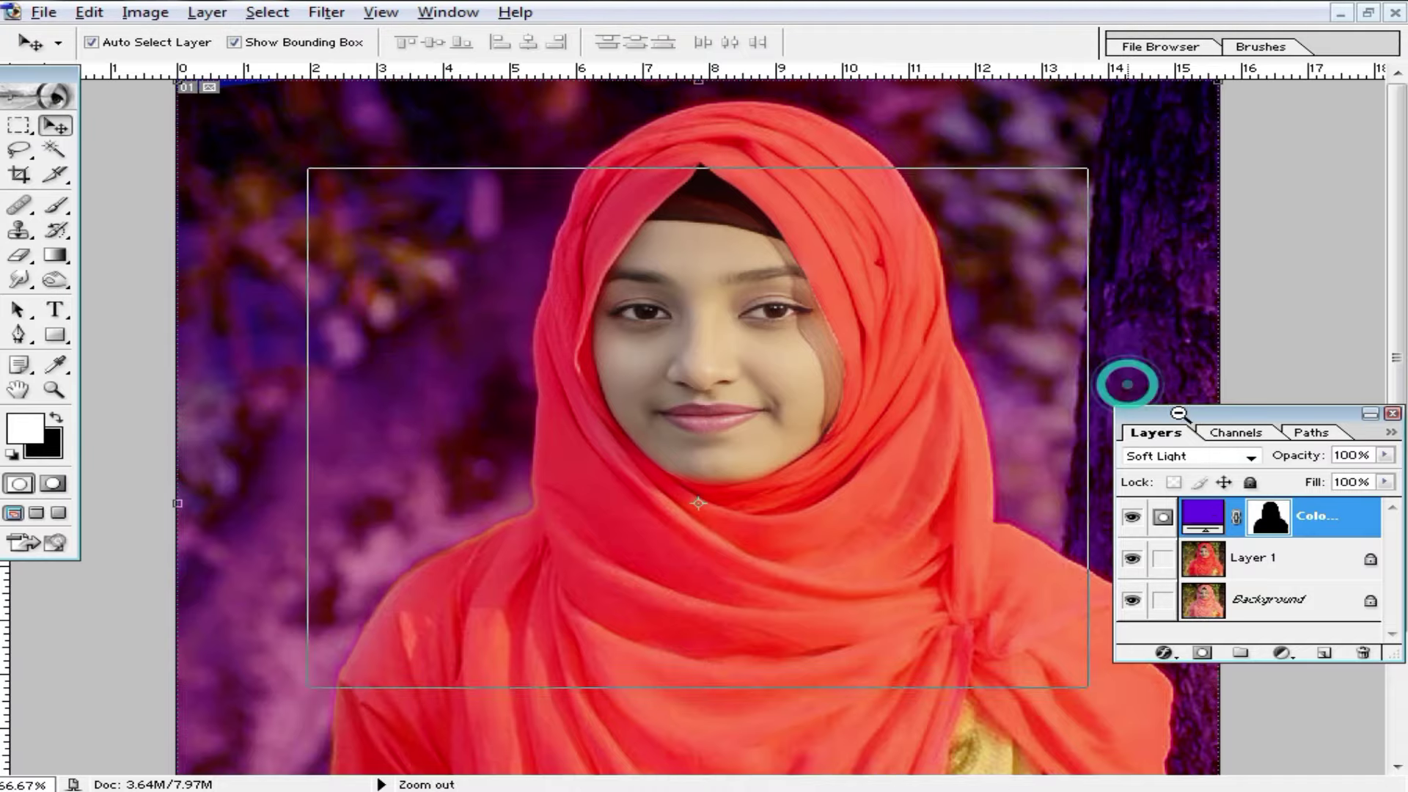
{"action": "left_click", "coordinate": [1131, 383], "text": "ctrl+alt"}
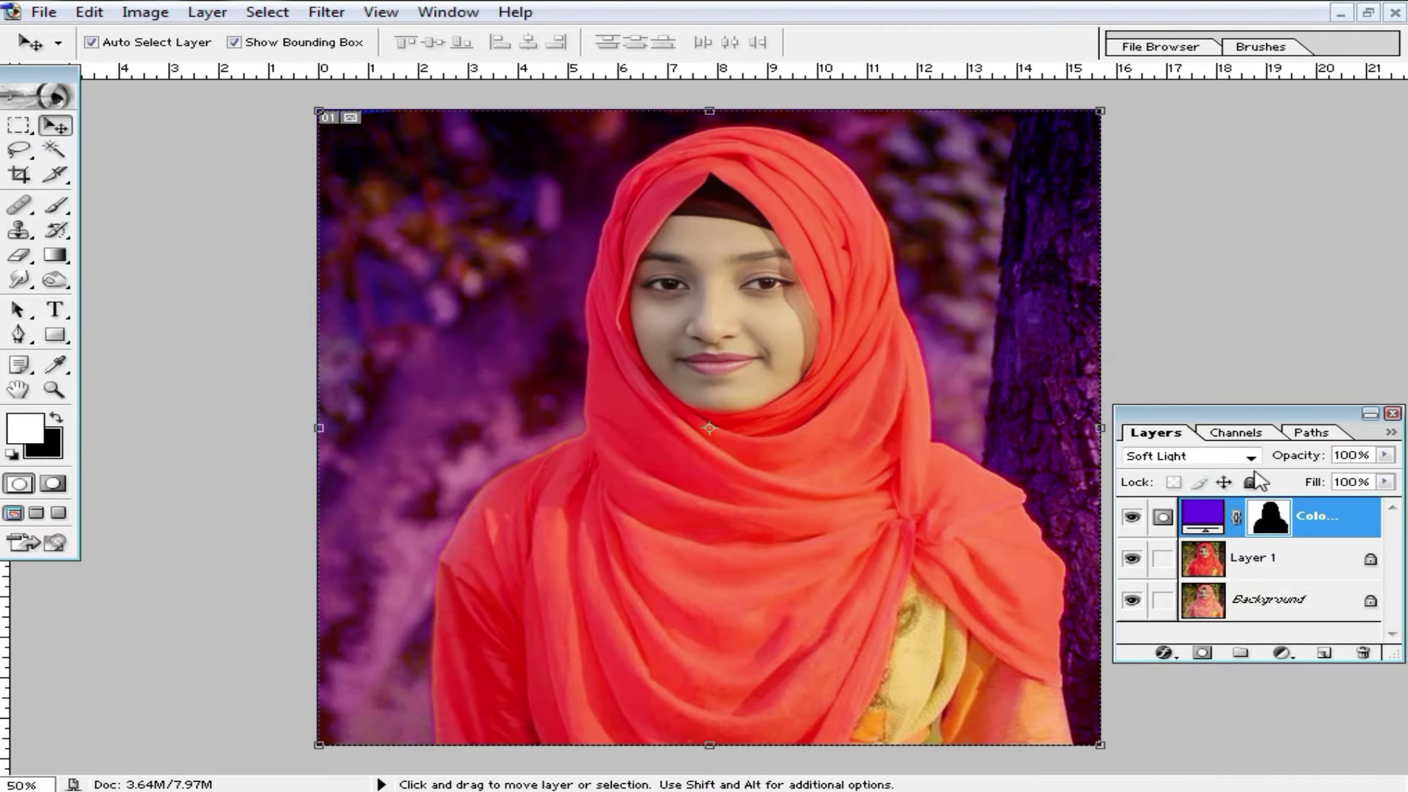
{"action": "key", "text": "ctrl+m"}
{"action": "left_click_drag", "start_coordinate": [1000, 446], "coordinate": [997, 399]}
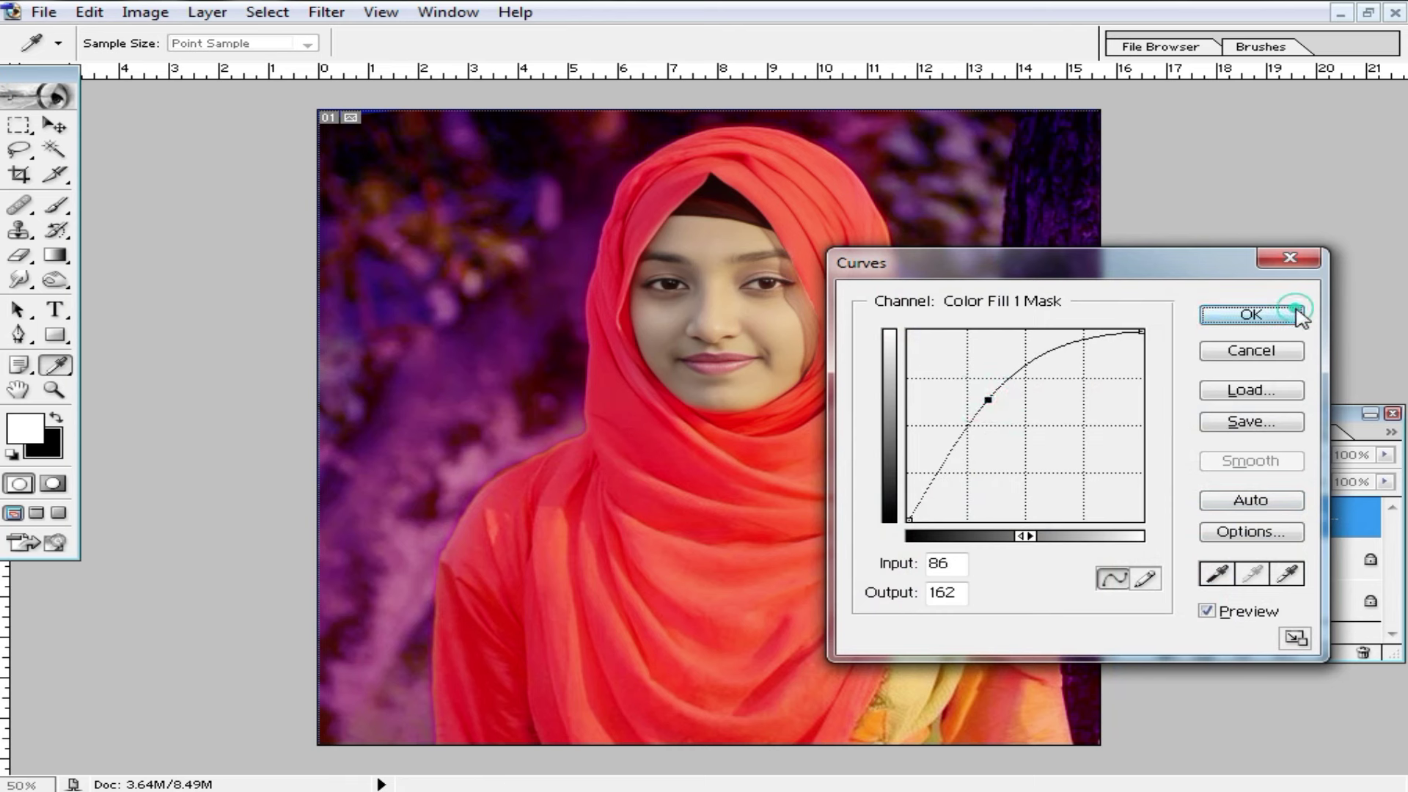
Apply the curve, merge the violet fill into Layer 1, and fit the image on screen.
{"action": "left_click", "coordinate": [1252, 314]}
{"action": "key", "text": "v"}
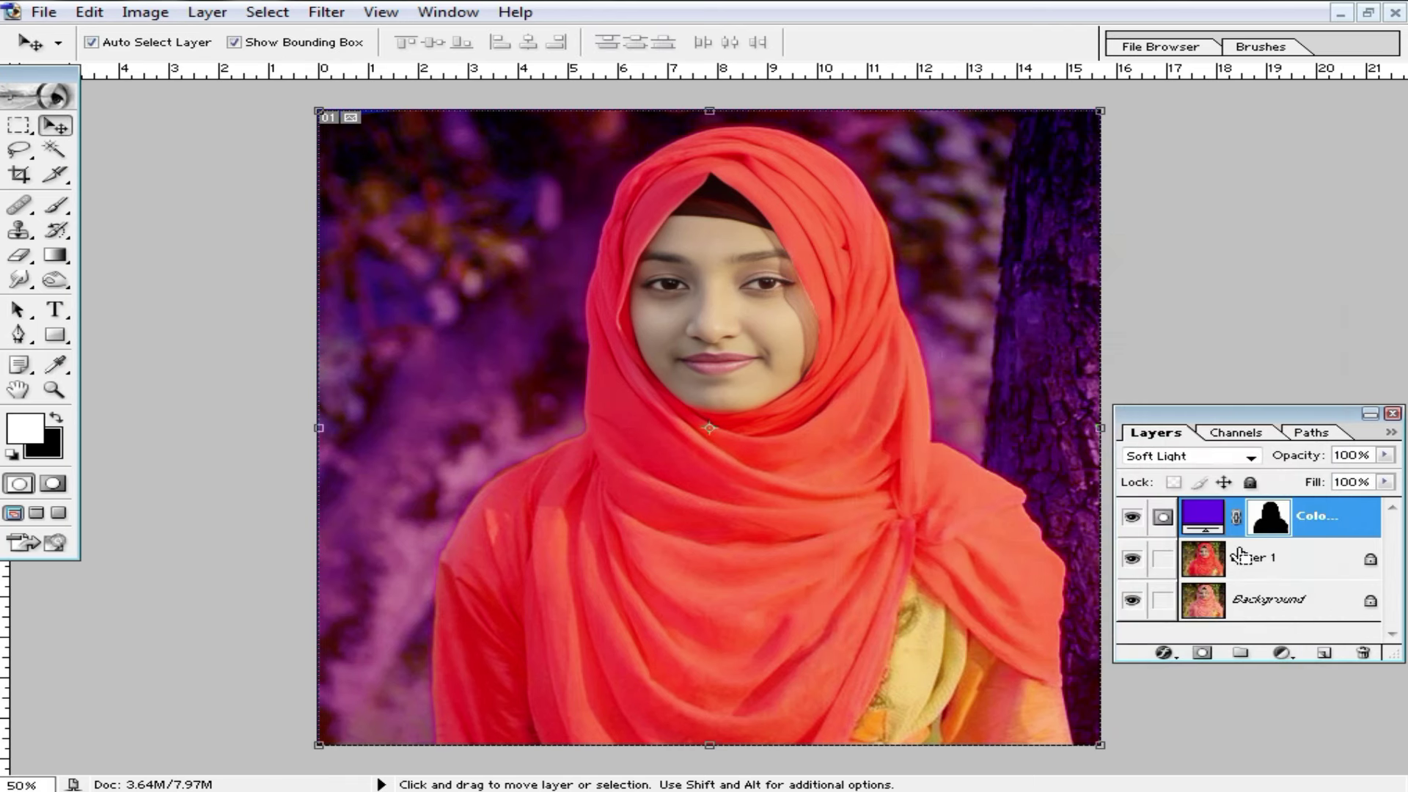
{"action": "key", "text": "ctrl+e"}
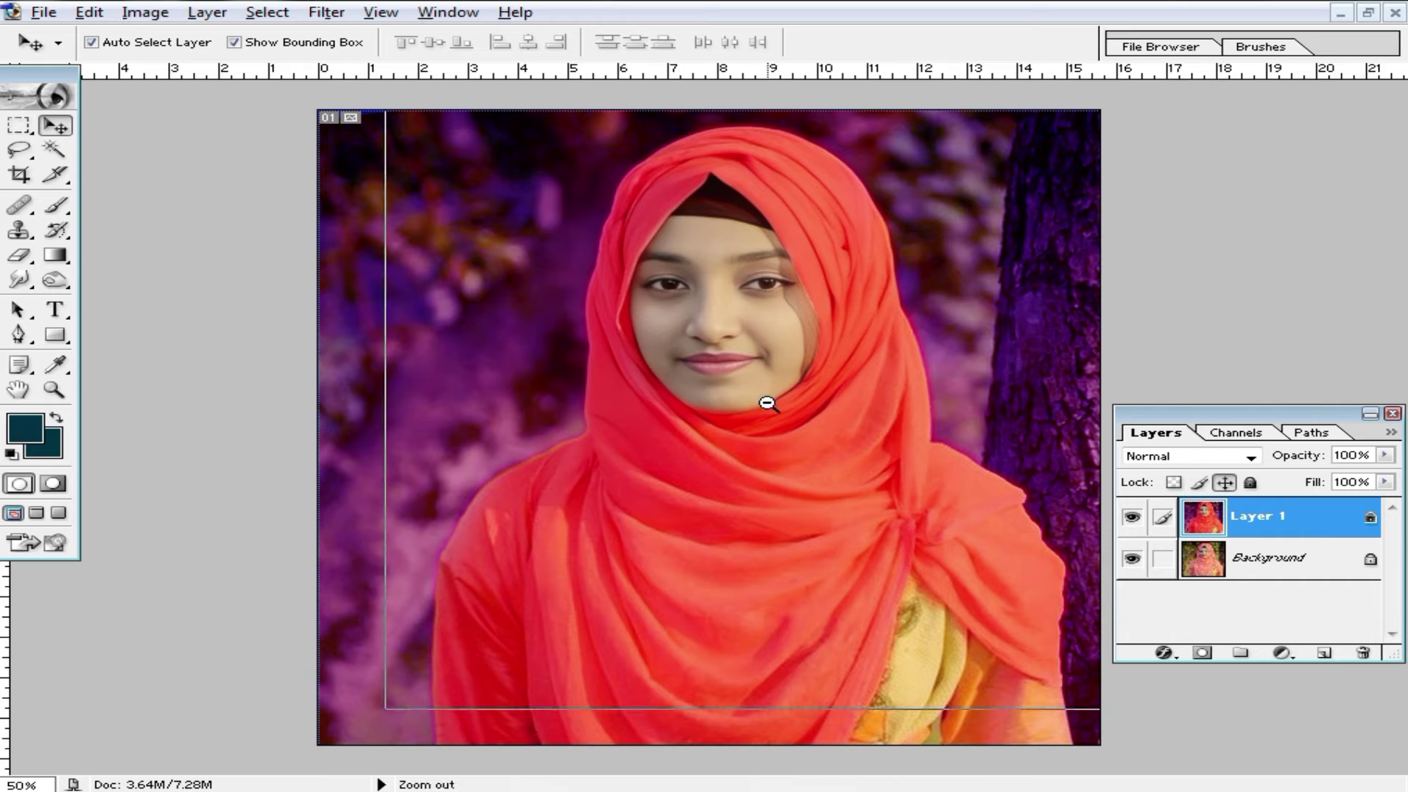
{"action": "key", "text": "ctrl+minus"}
{"action": "key", "text": "ctrl+0"}
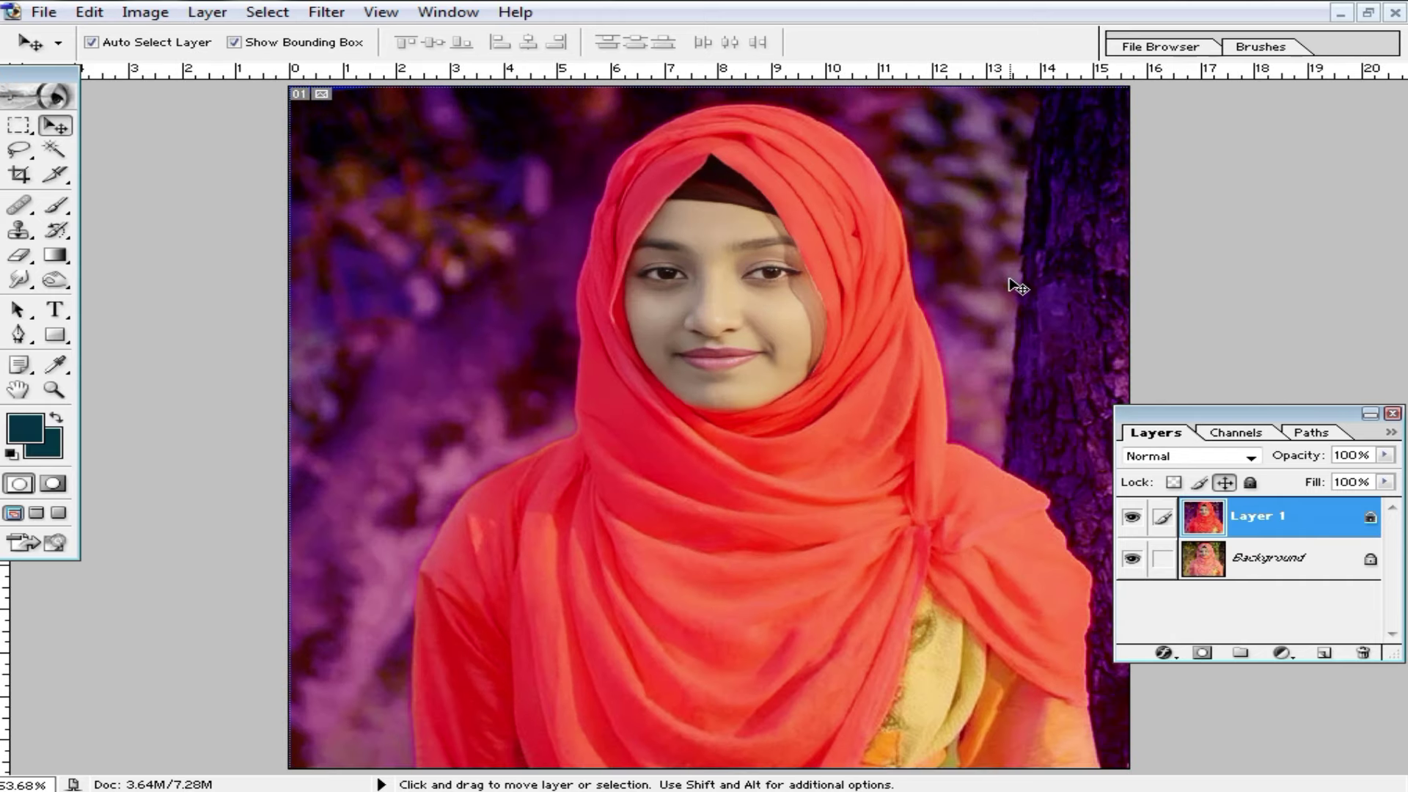
Magic Wand-select the tree trunk and purple background, then clear the selection.
{"action": "left_click", "coordinate": [54, 149]}
{"action": "left_click", "coordinate": [915, 349], "text": "alt"}
{"action": "left_click", "coordinate": [1052, 314]}
{"action": "left_click", "coordinate": [961, 271]}
{"action": "left_click", "coordinate": [18, 125]}
{"action": "left_click", "coordinate": [776, 407]}
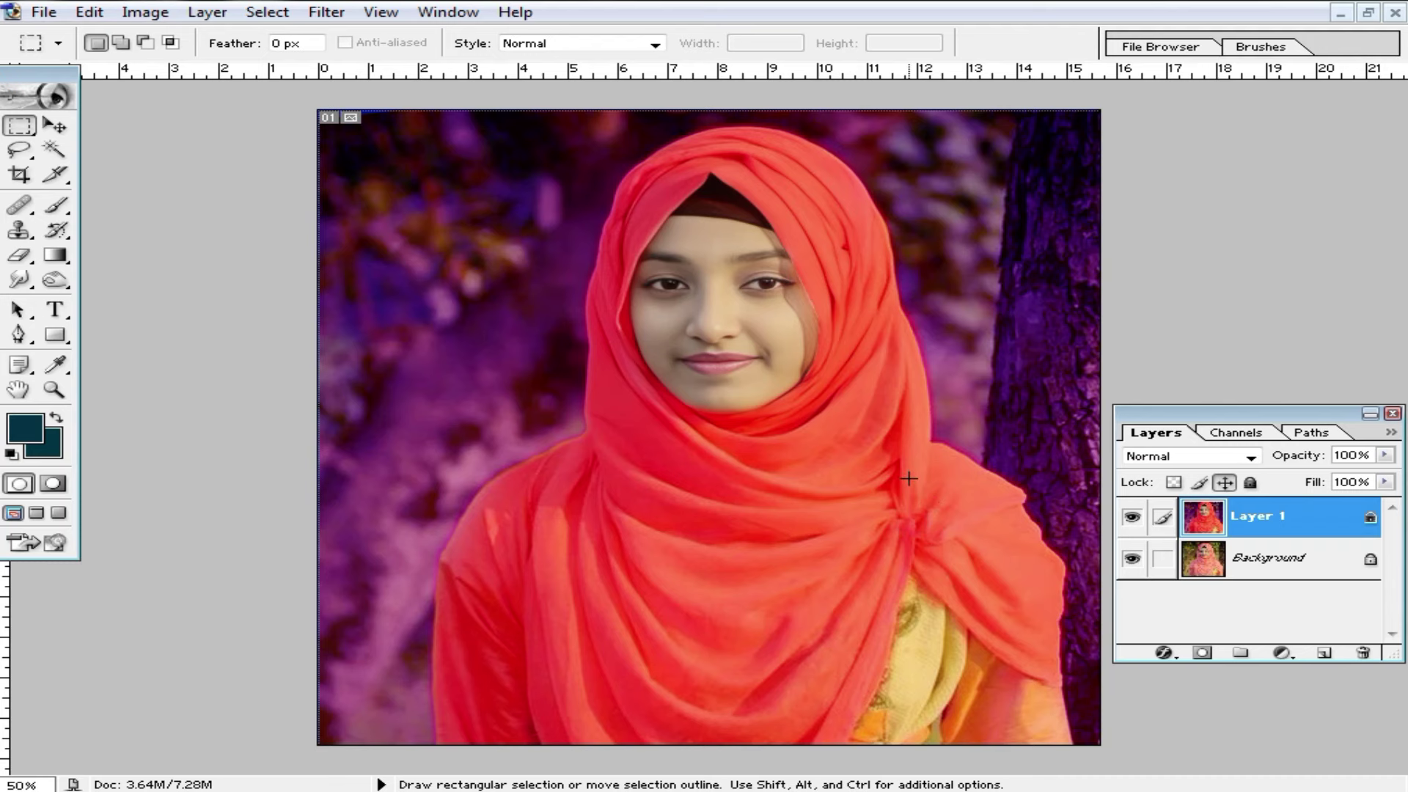
{"action": "key", "text": "ctrl"}
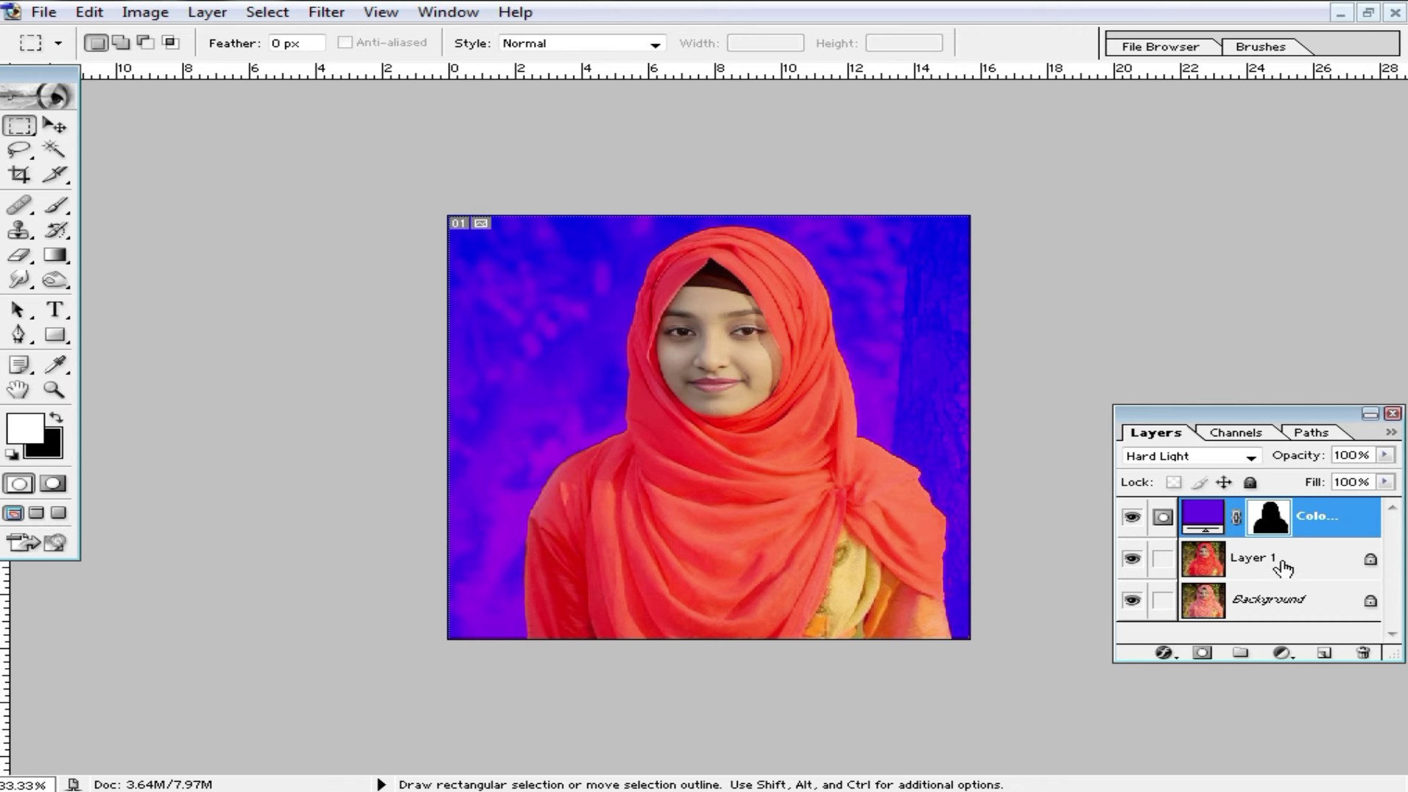
Merge the blue overlay into Layer 1 and delete its Magic Wand-selected blue background.
{"action": "key", "text": "ctrl+e"}
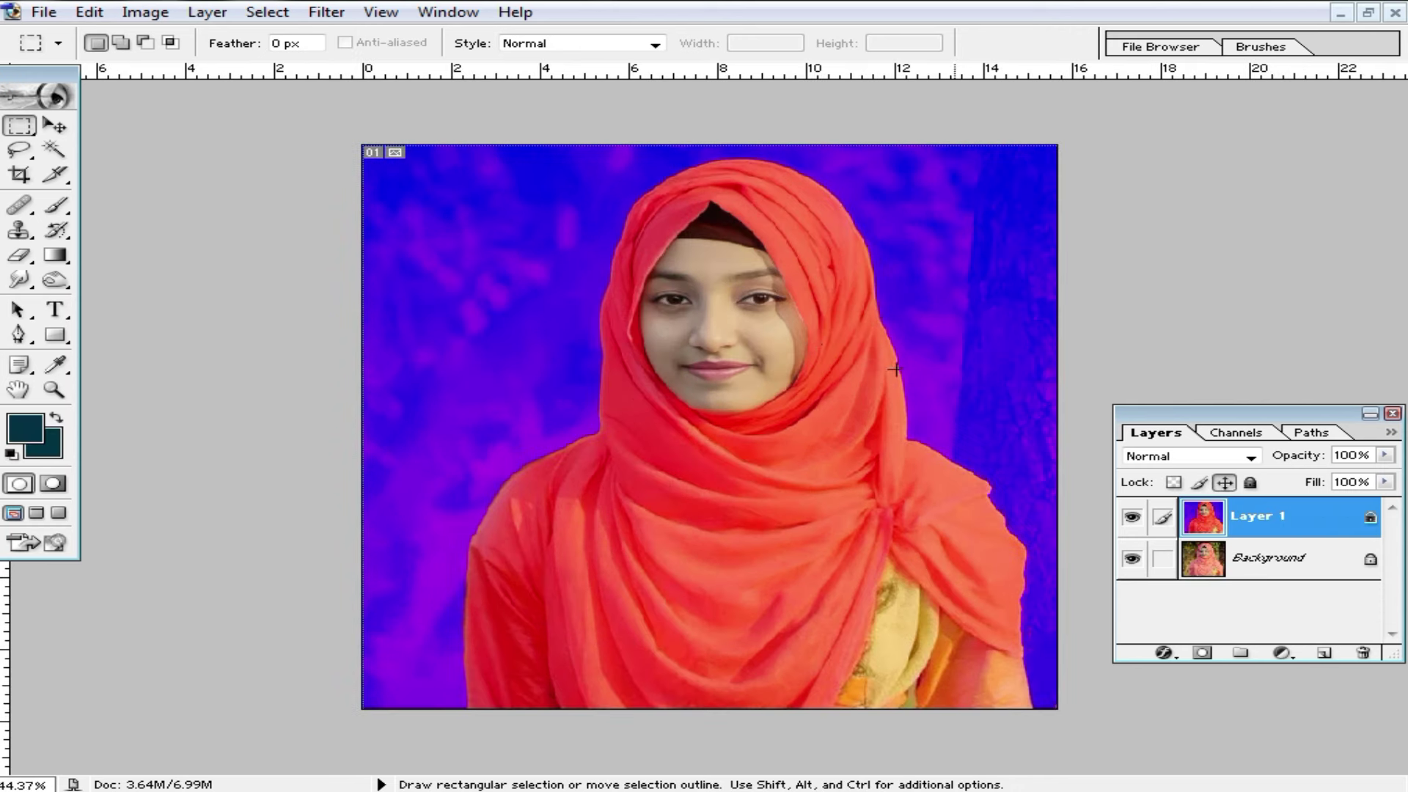
{"action": "left_click", "coordinate": [14, 257]}
{"action": "left_click", "coordinate": [54, 150]}
{"action": "left_click", "coordinate": [1047, 421]}
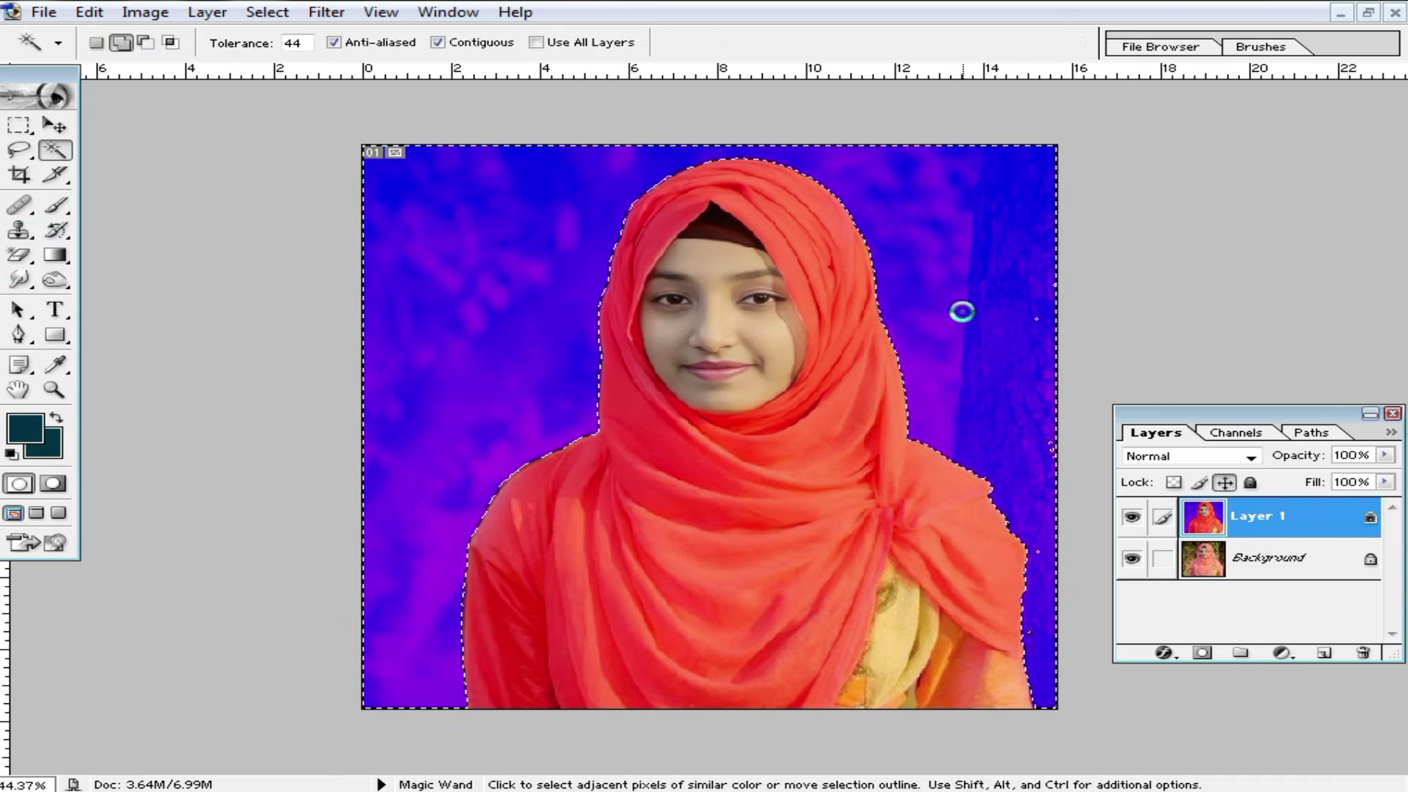
{"action": "left_click", "coordinate": [1004, 330]}
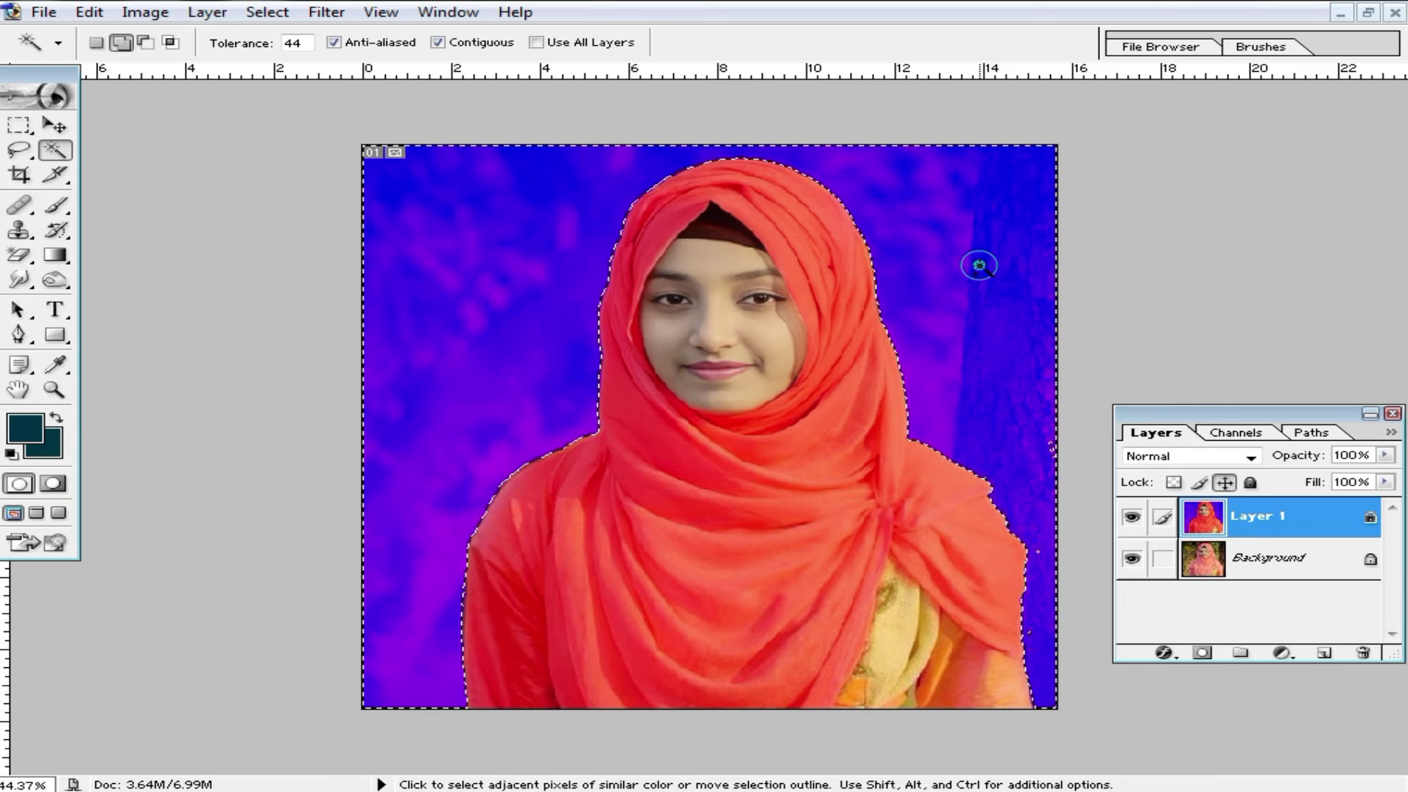
{"action": "key", "text": "Delete"}
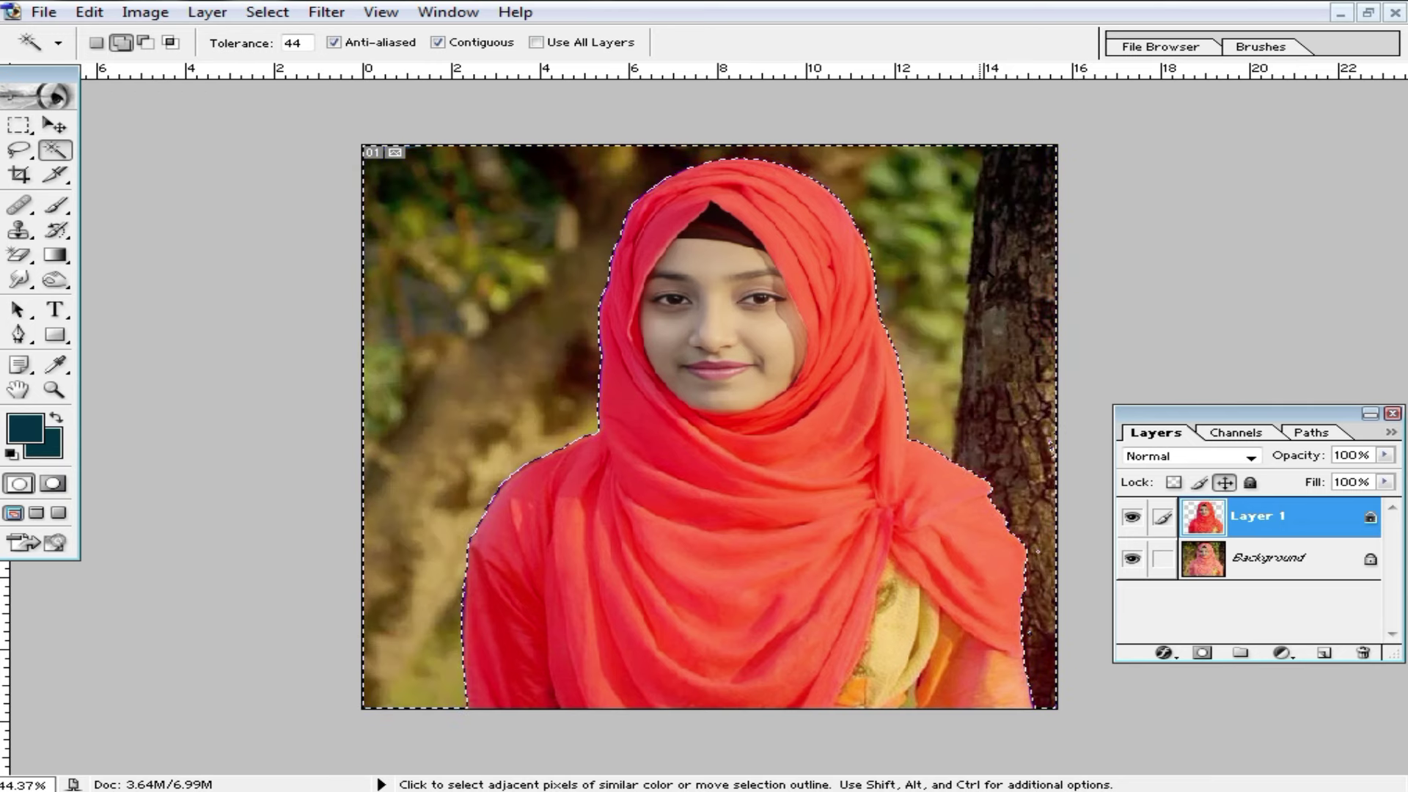
{"action": "left_click", "coordinate": [19, 125]}
{"action": "left_click", "coordinate": [203, 220]}
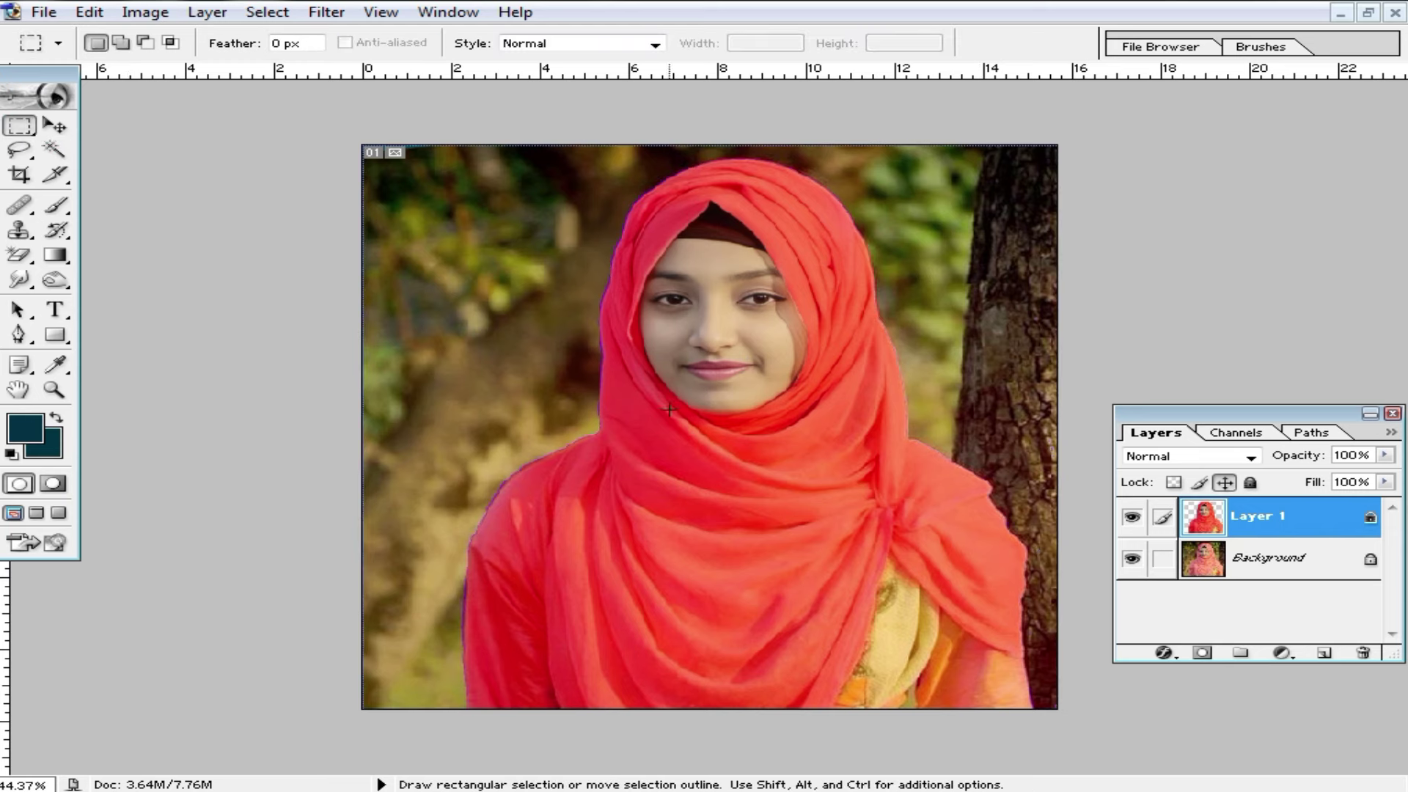
Restore the background selection with a 2-pixel feather and hide the Background layer.
{"action": "key", "text": "ctrl+shift+d"}
{"action": "key", "text": "ctrl+alt+d"}
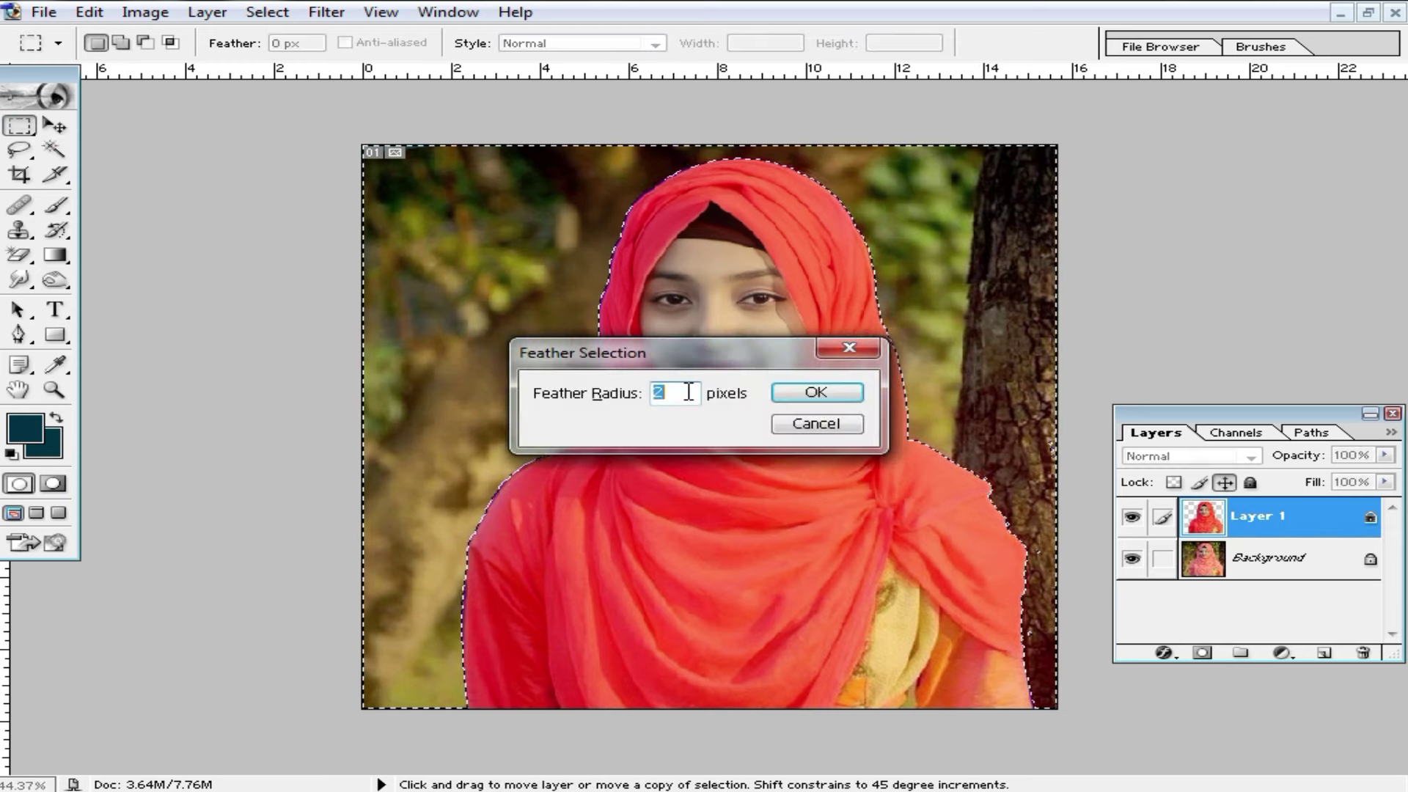
{"action": "key", "text": "Return"}
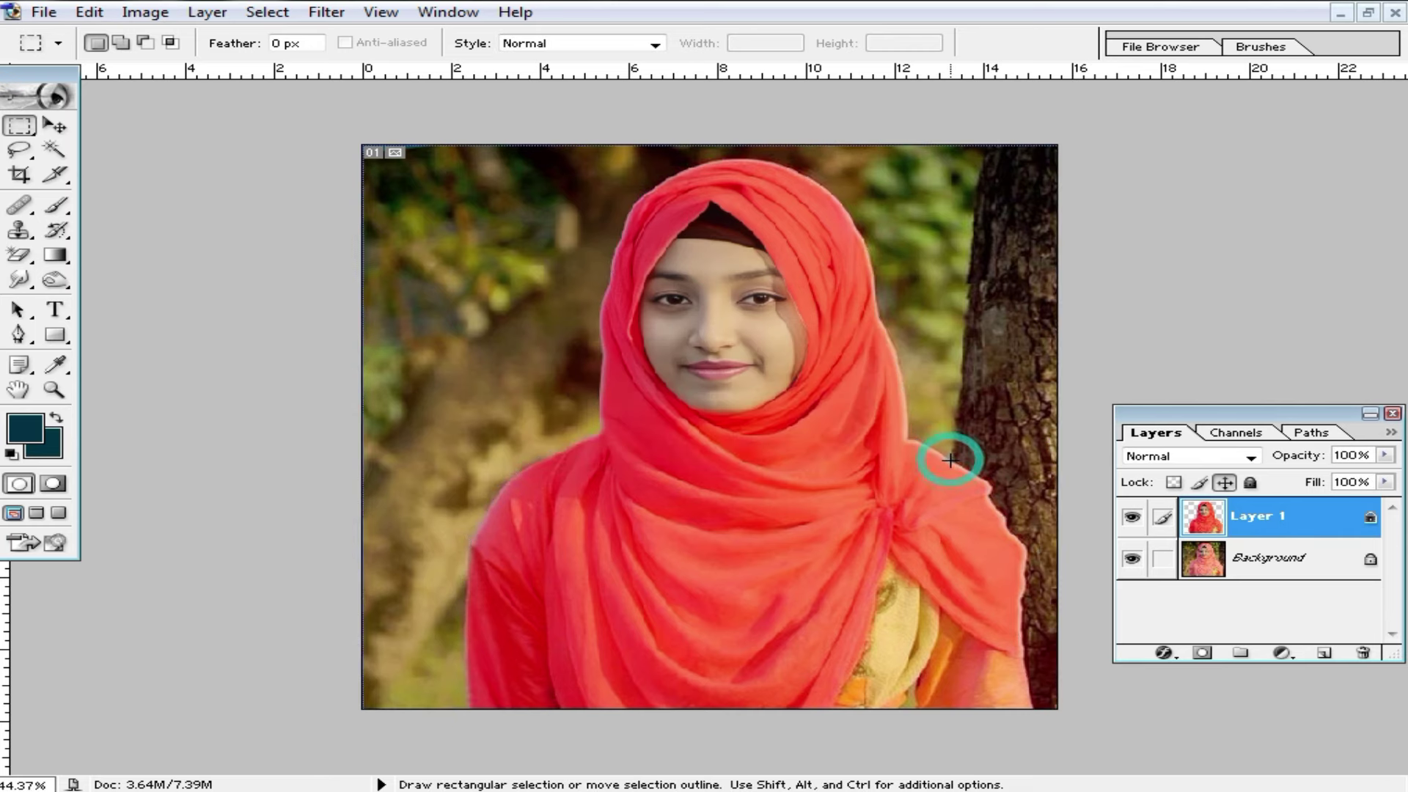
{"action": "left_click", "coordinate": [1132, 559]}
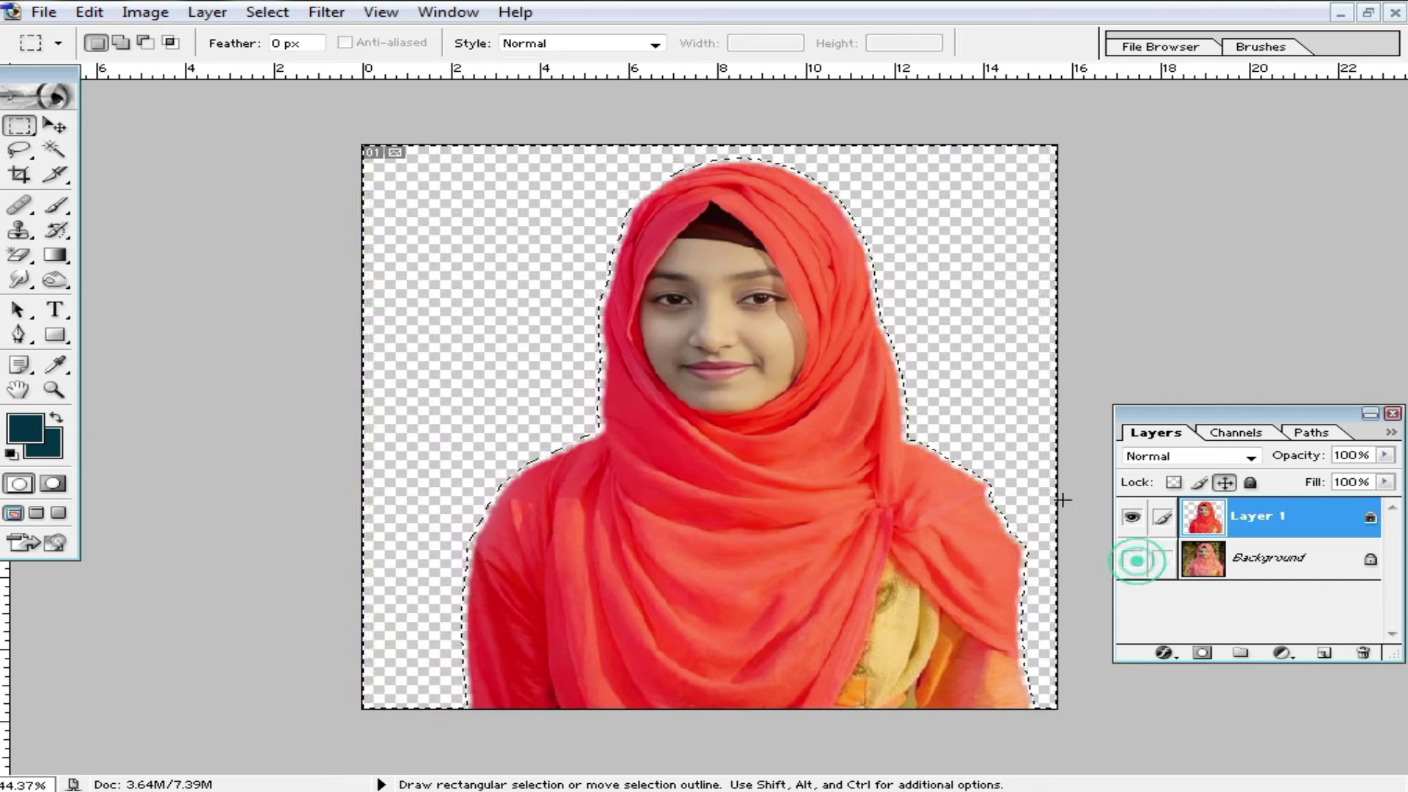
Magic Wand-select the red scarf along its right folds.
{"action": "left_click", "coordinate": [55, 150]}
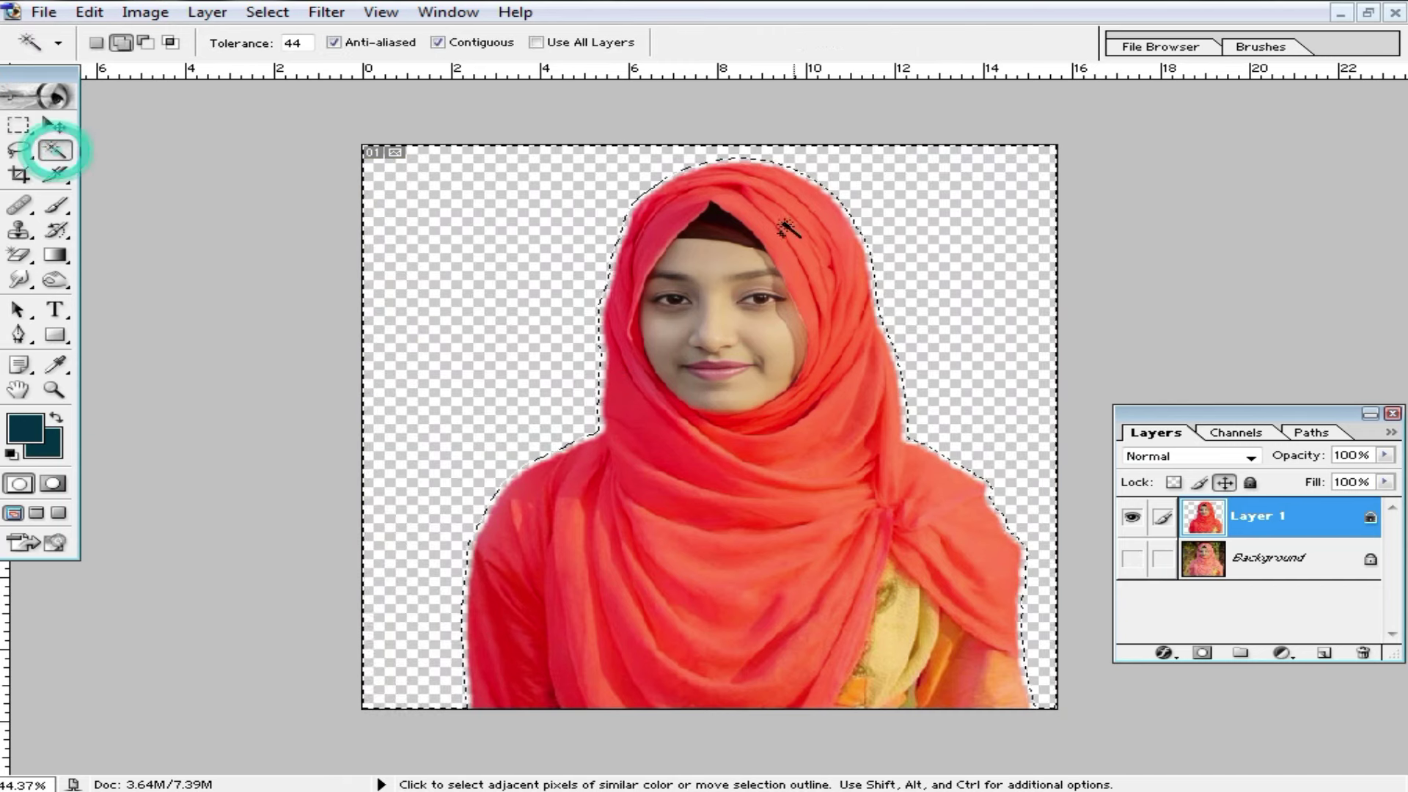
{"action": "left_click", "coordinate": [816, 182]}
{"action": "left_click", "coordinate": [845, 206]}
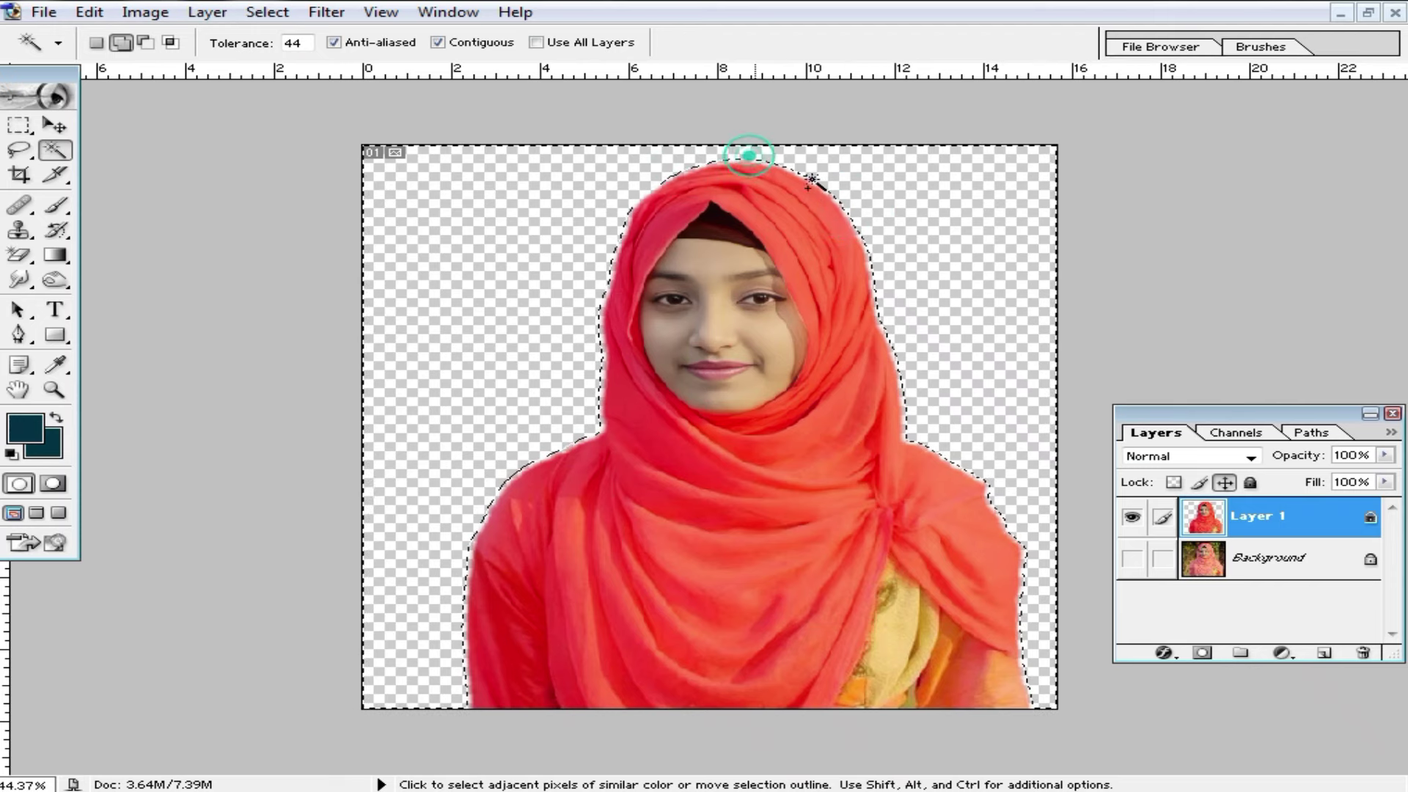
{"action": "left_click", "coordinate": [901, 375]}
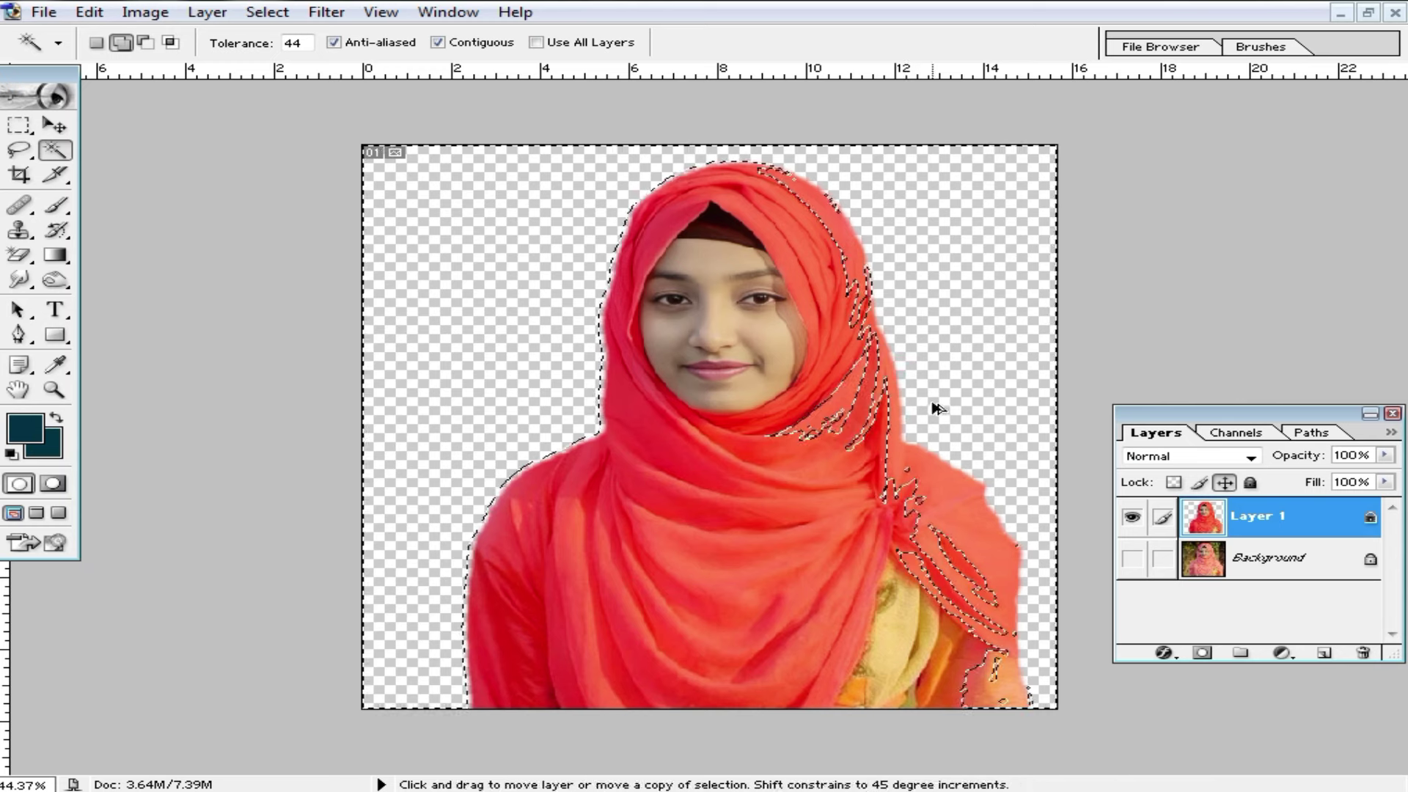
Clear the selection and restore the portrait document window to a smaller size.
{"action": "left_click", "coordinate": [19, 125]}
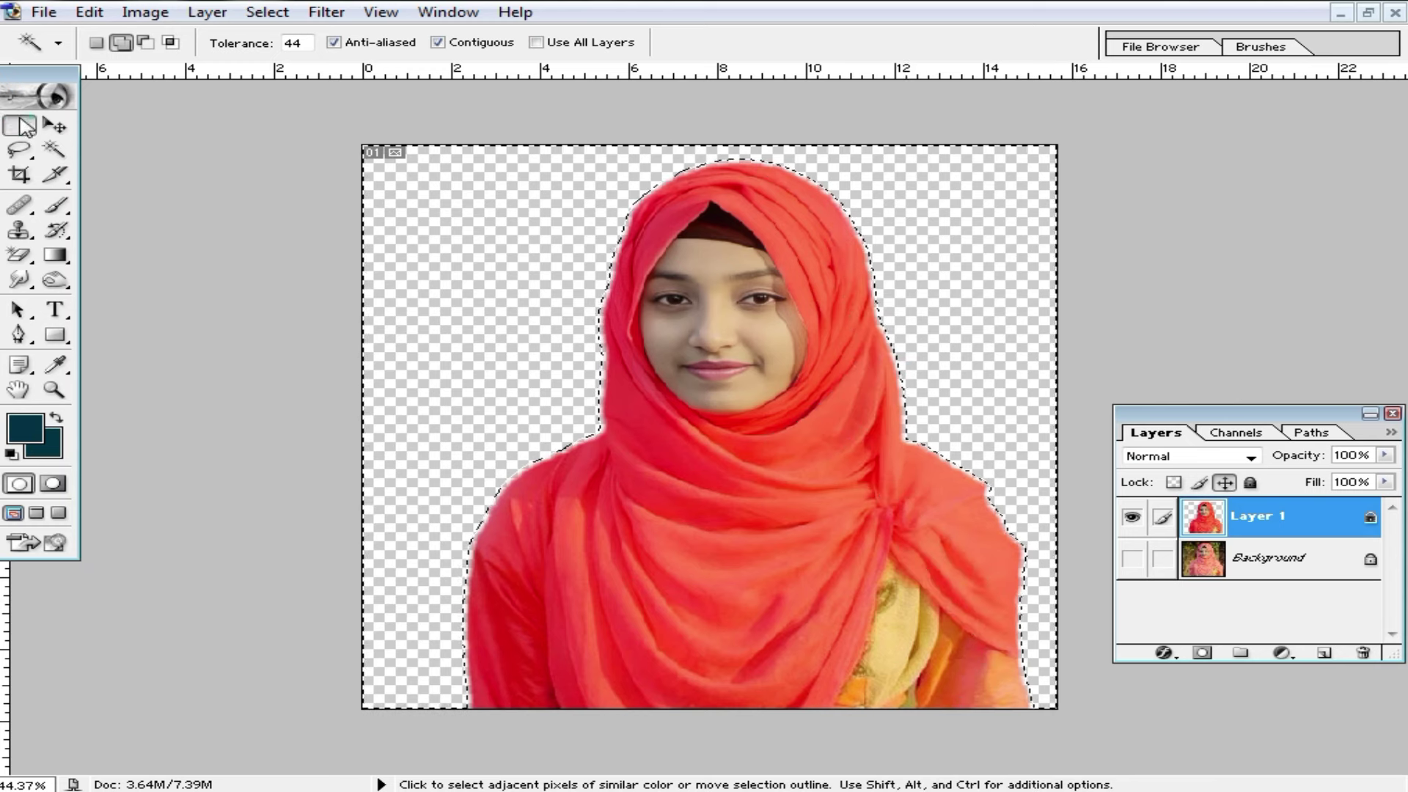
{"action": "left_click", "coordinate": [675, 384]}
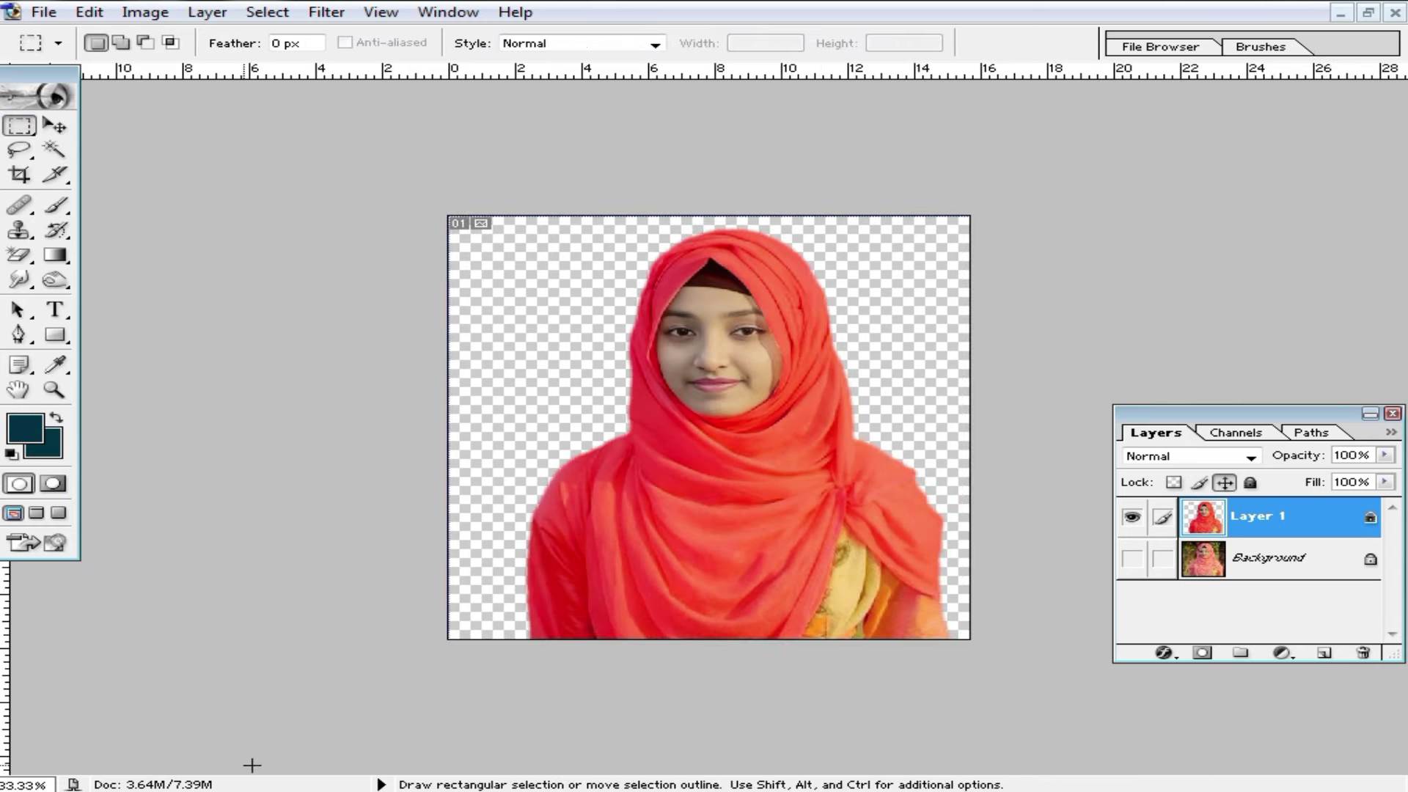
{"action": "left_click", "coordinate": [1369, 12]}
Open the lake landscape photo from the STUDIO PHOTO drive's Sinary folder.
{"action": "double_click", "coordinate": [1165, 297]}
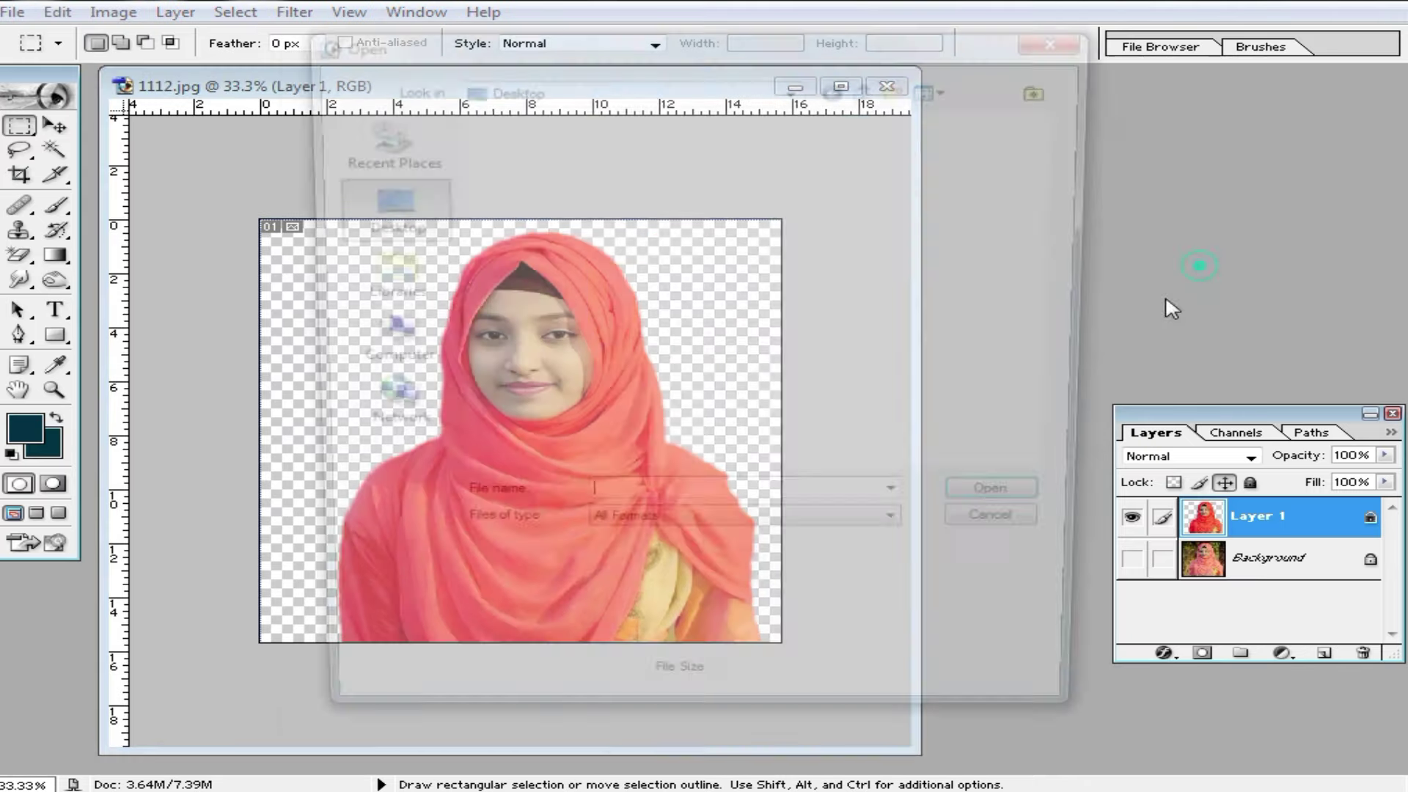
{"action": "left_click", "coordinate": [380, 335]}
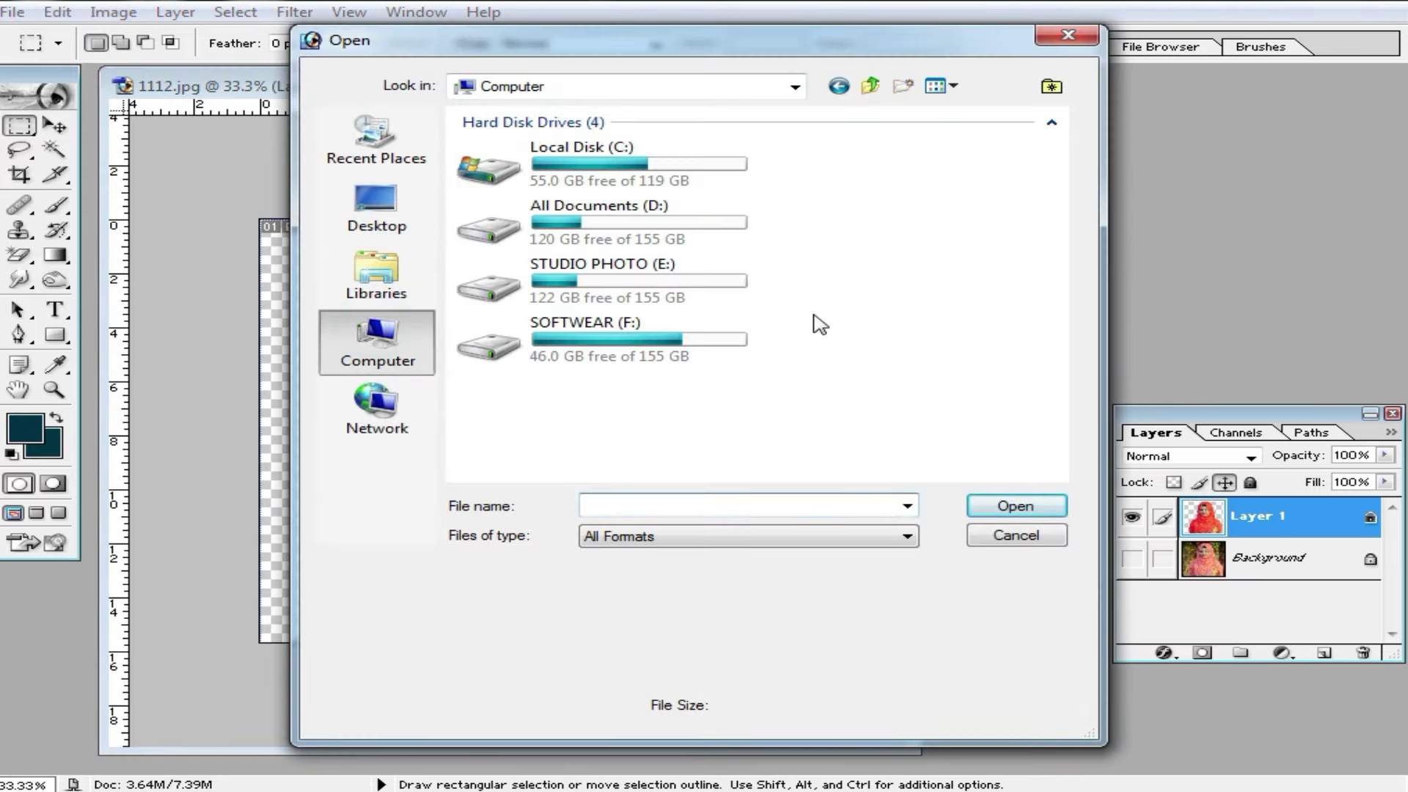
{"action": "double_click", "coordinate": [579, 265]}
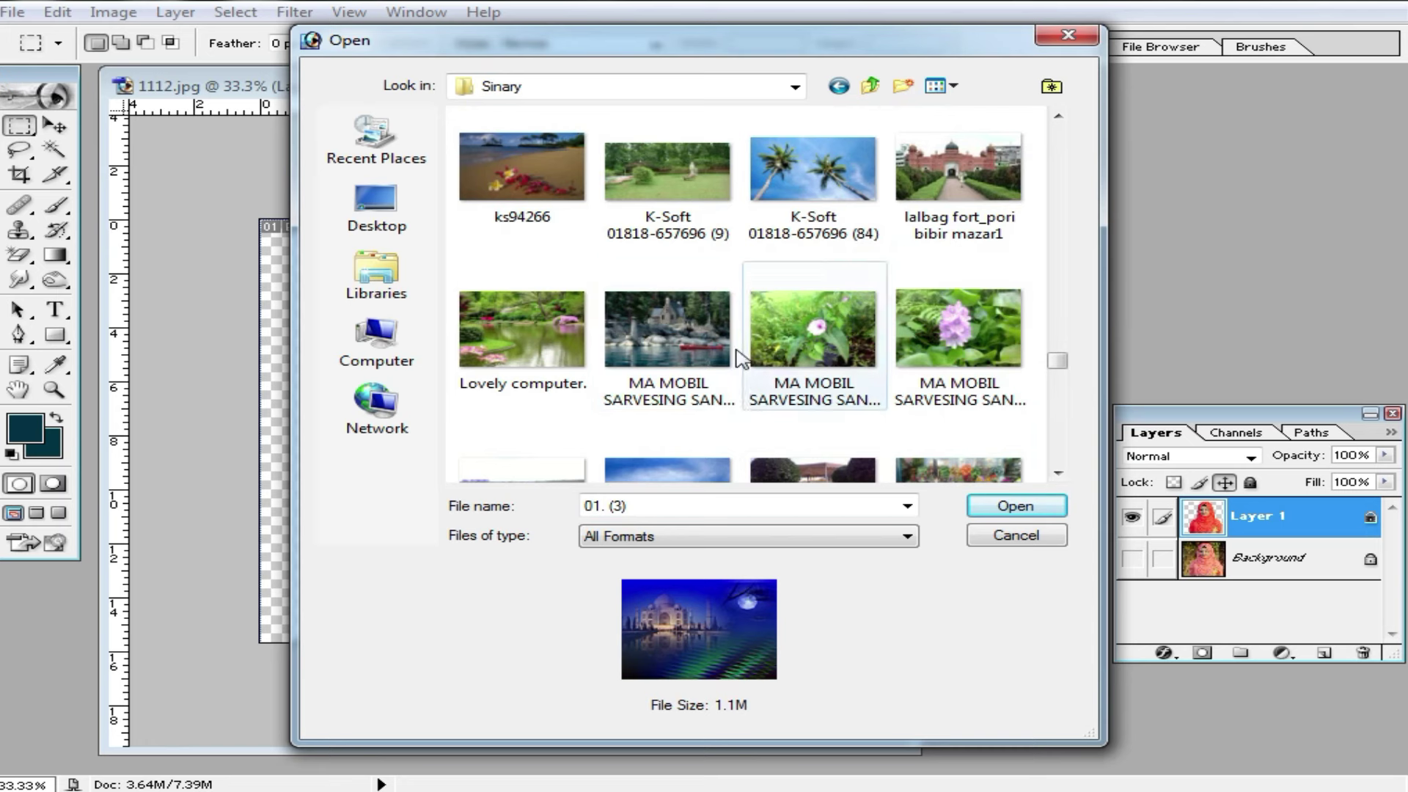
{"action": "scroll", "coordinate": [886, 352], "scroll_direction": "up", "scroll_amount": 3}
{"action": "scroll", "coordinate": [885, 352], "scroll_direction": "up", "scroll_amount": 2}
{"action": "scroll", "coordinate": [884, 350], "scroll_direction": "up", "scroll_amount": 3}
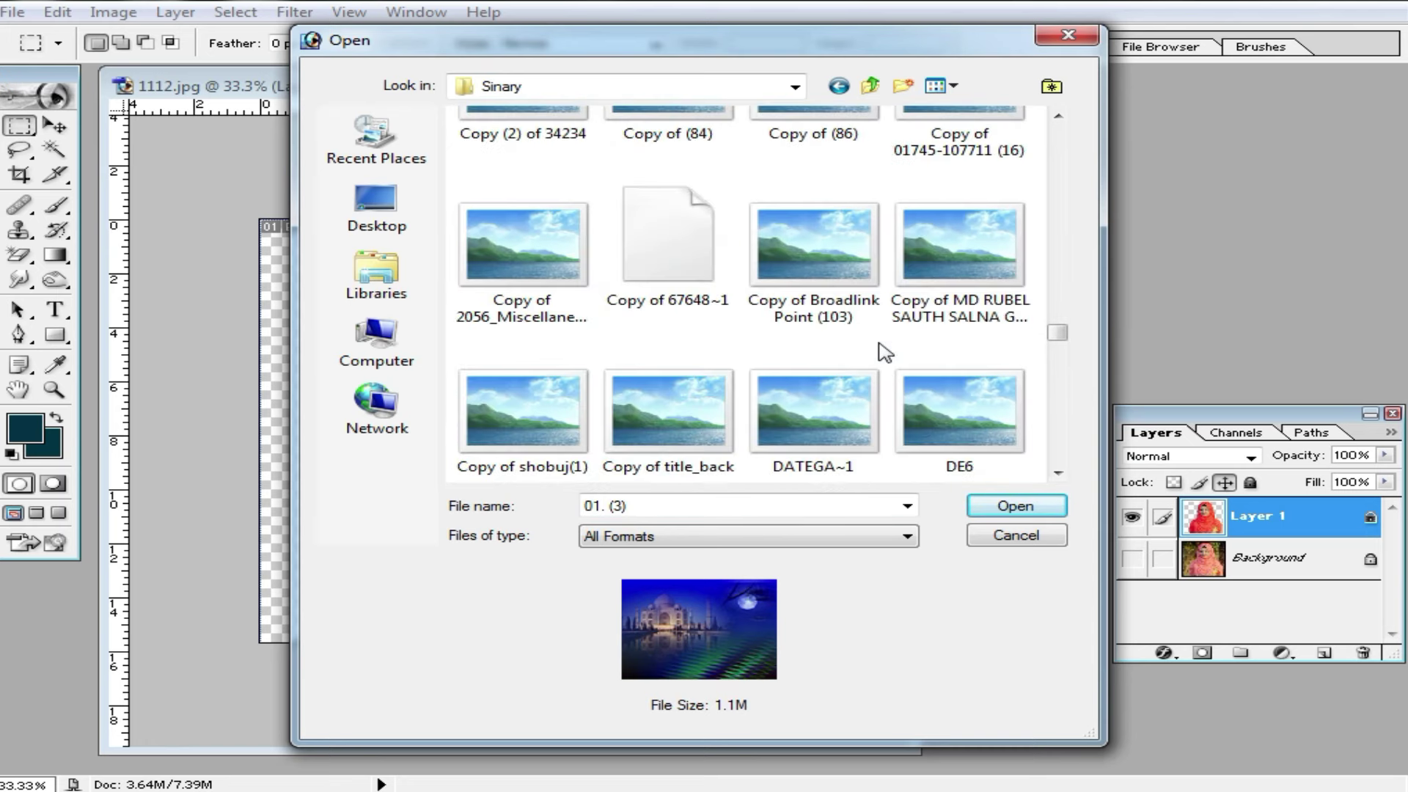
{"action": "scroll", "coordinate": [907, 339], "scroll_direction": "up", "scroll_amount": 3}
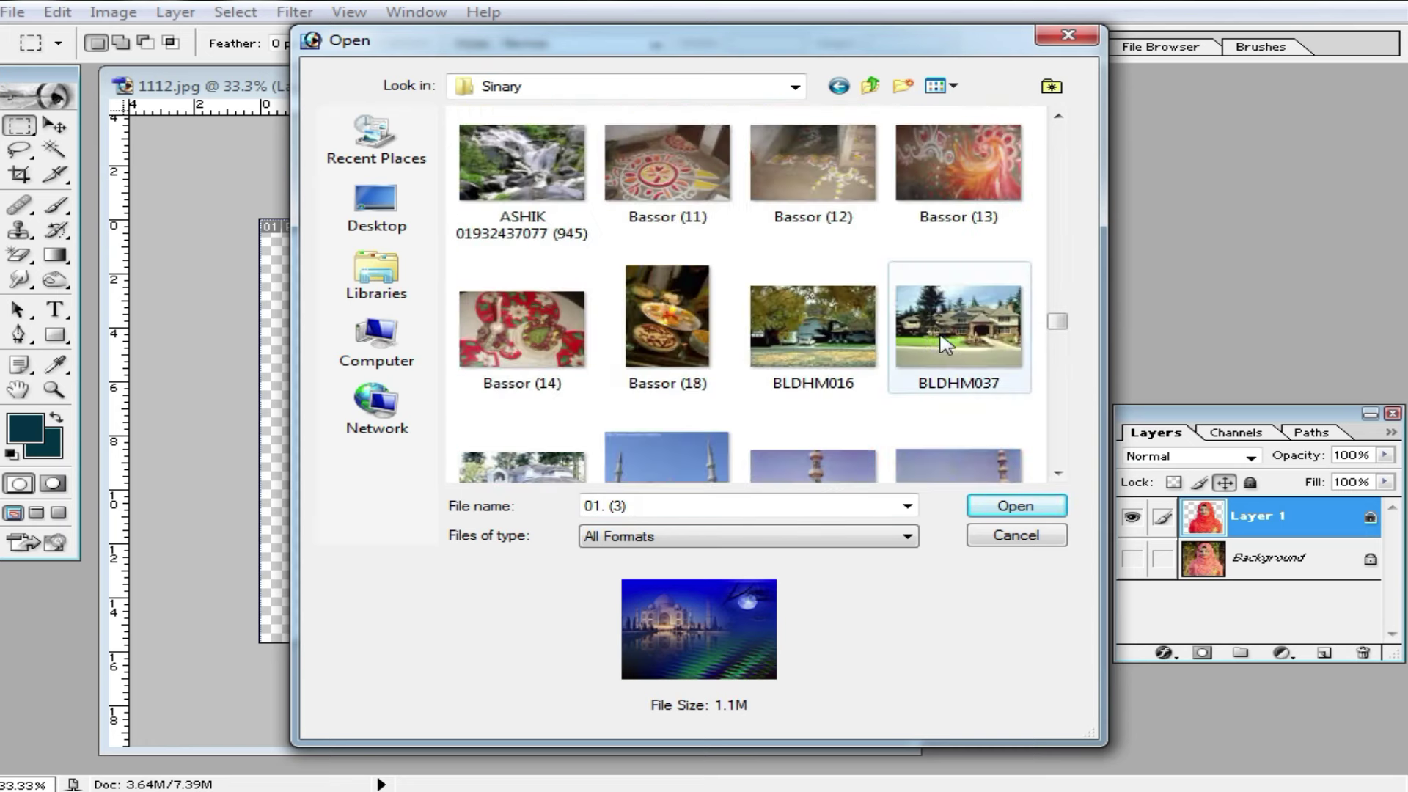
{"action": "scroll", "coordinate": [905, 337], "scroll_direction": "up", "scroll_amount": 3}
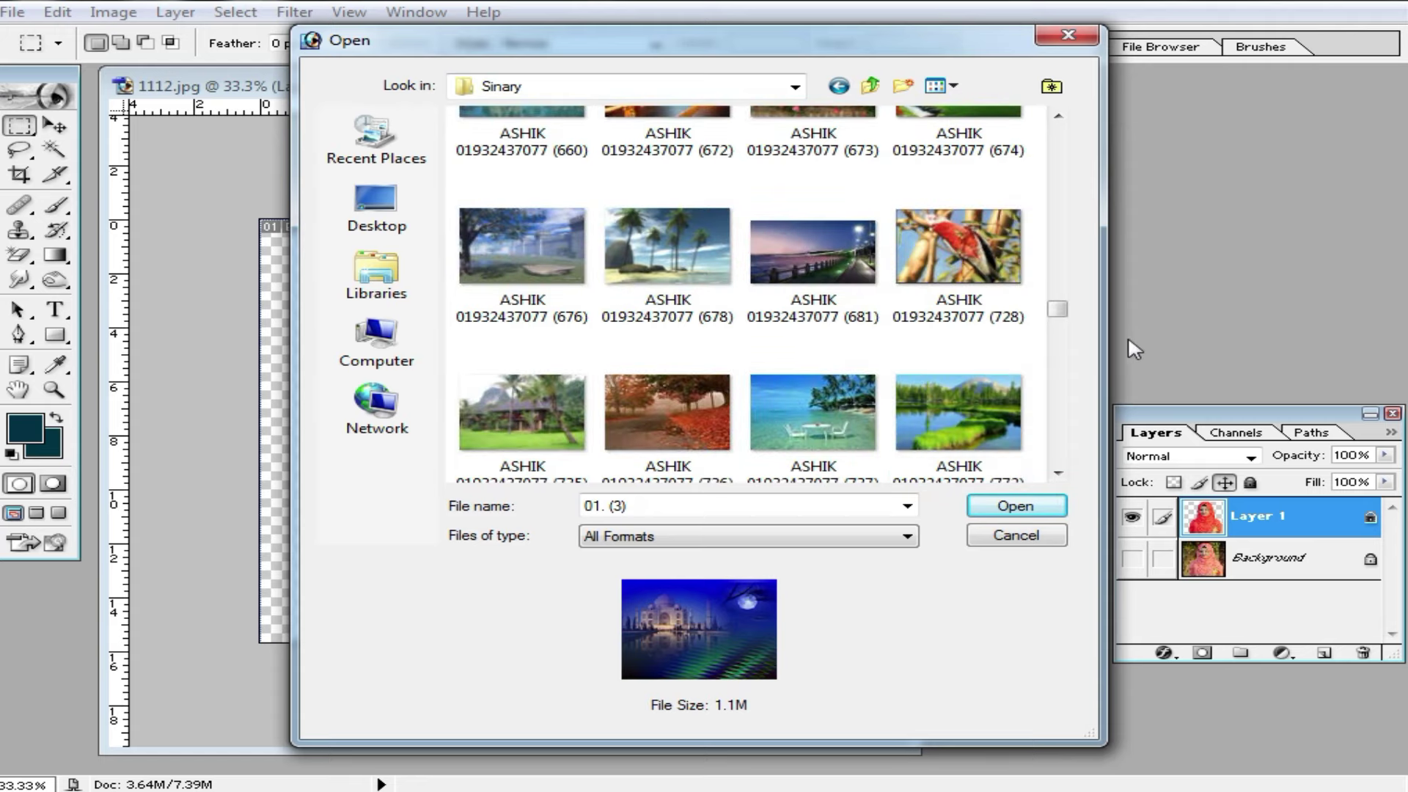
{"action": "double_click", "coordinate": [952, 399]}
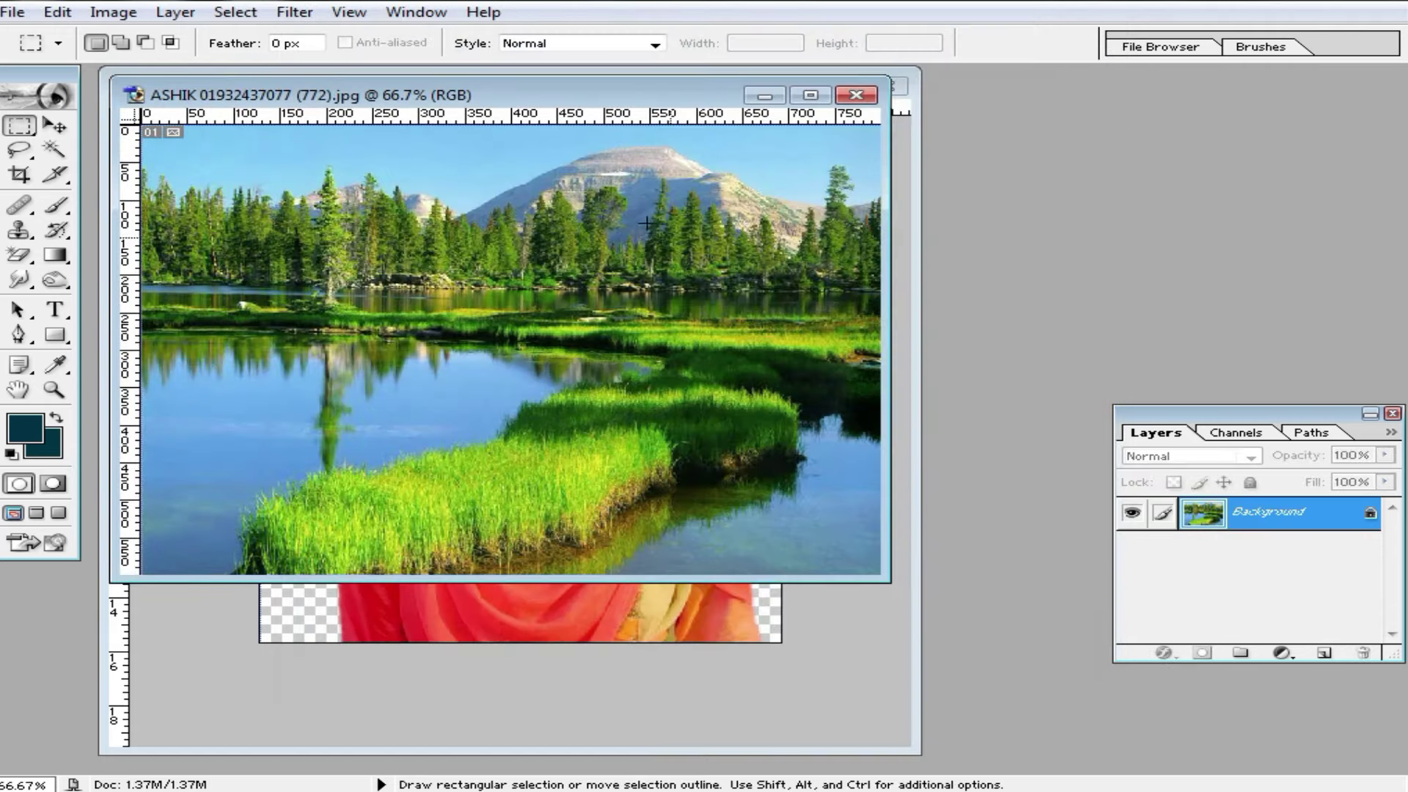
Drag the landscape into the portrait document, placing it at the top-left above the Background layer.
{"action": "left_click_drag", "start_coordinate": [521, 103], "coordinate": [1174, 161]}
{"action": "left_click", "coordinate": [55, 126]}
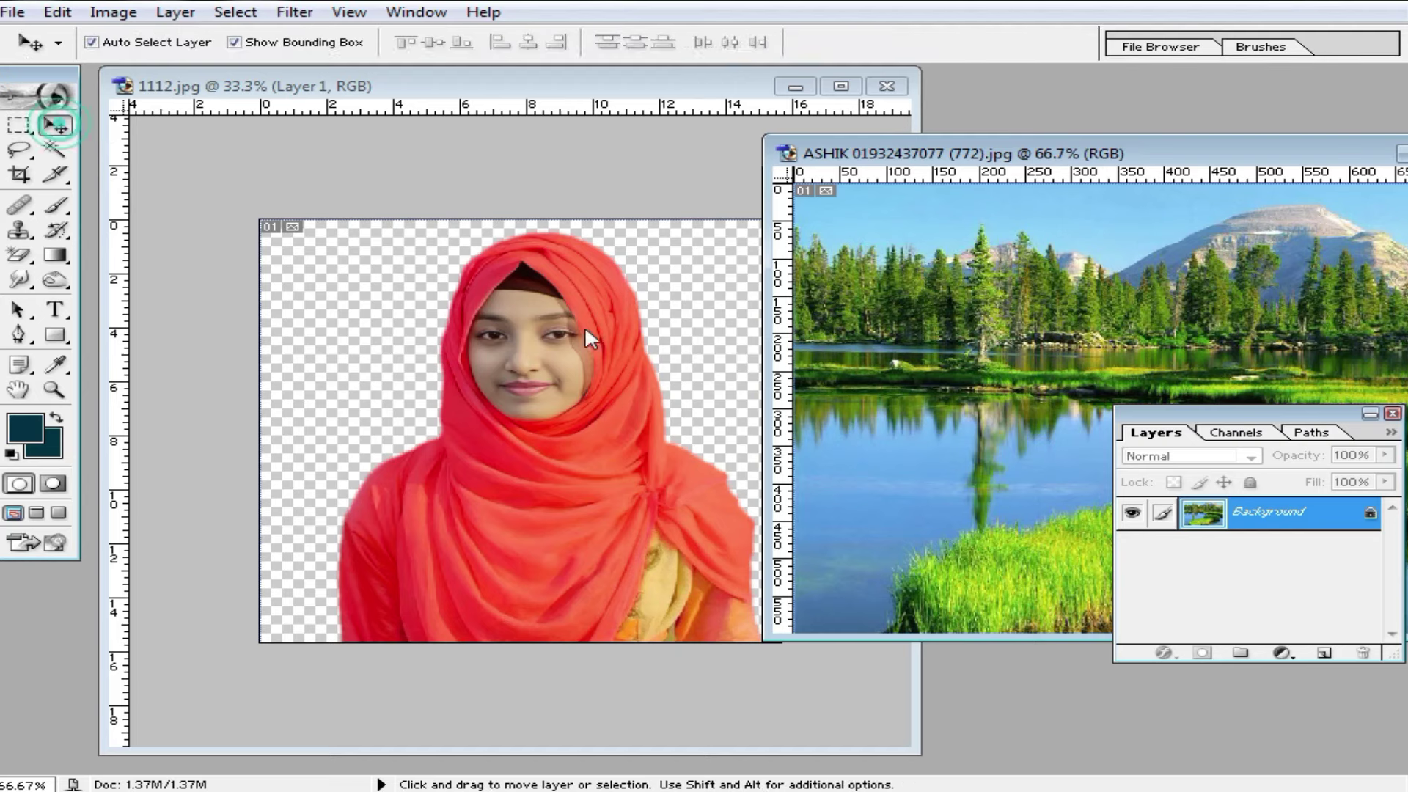
{"action": "left_click", "coordinate": [585, 327]}
{"action": "left_click", "coordinate": [1269, 564]}
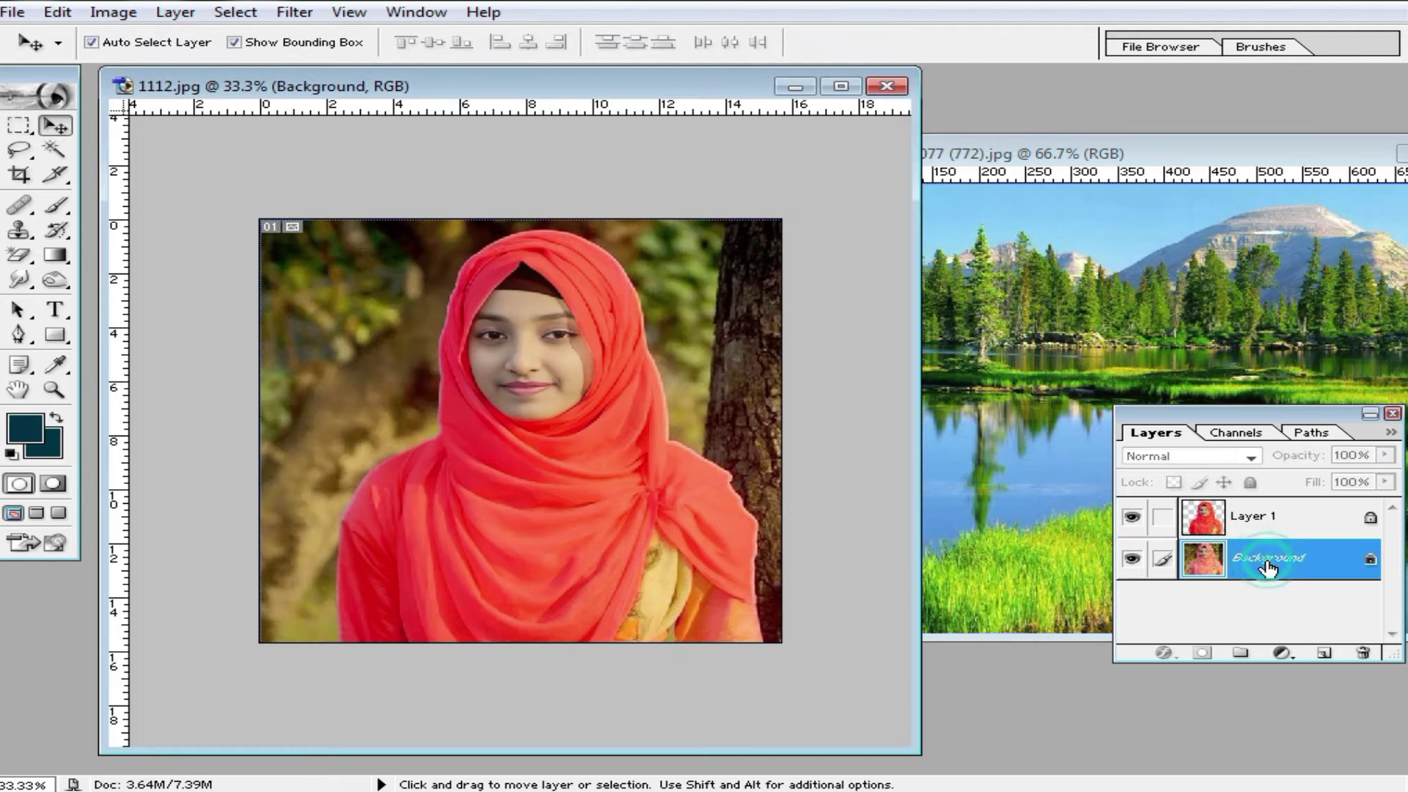
{"action": "left_click", "coordinate": [1118, 254]}
{"action": "left_click_drag", "start_coordinate": [1133, 294], "coordinate": [733, 323]}
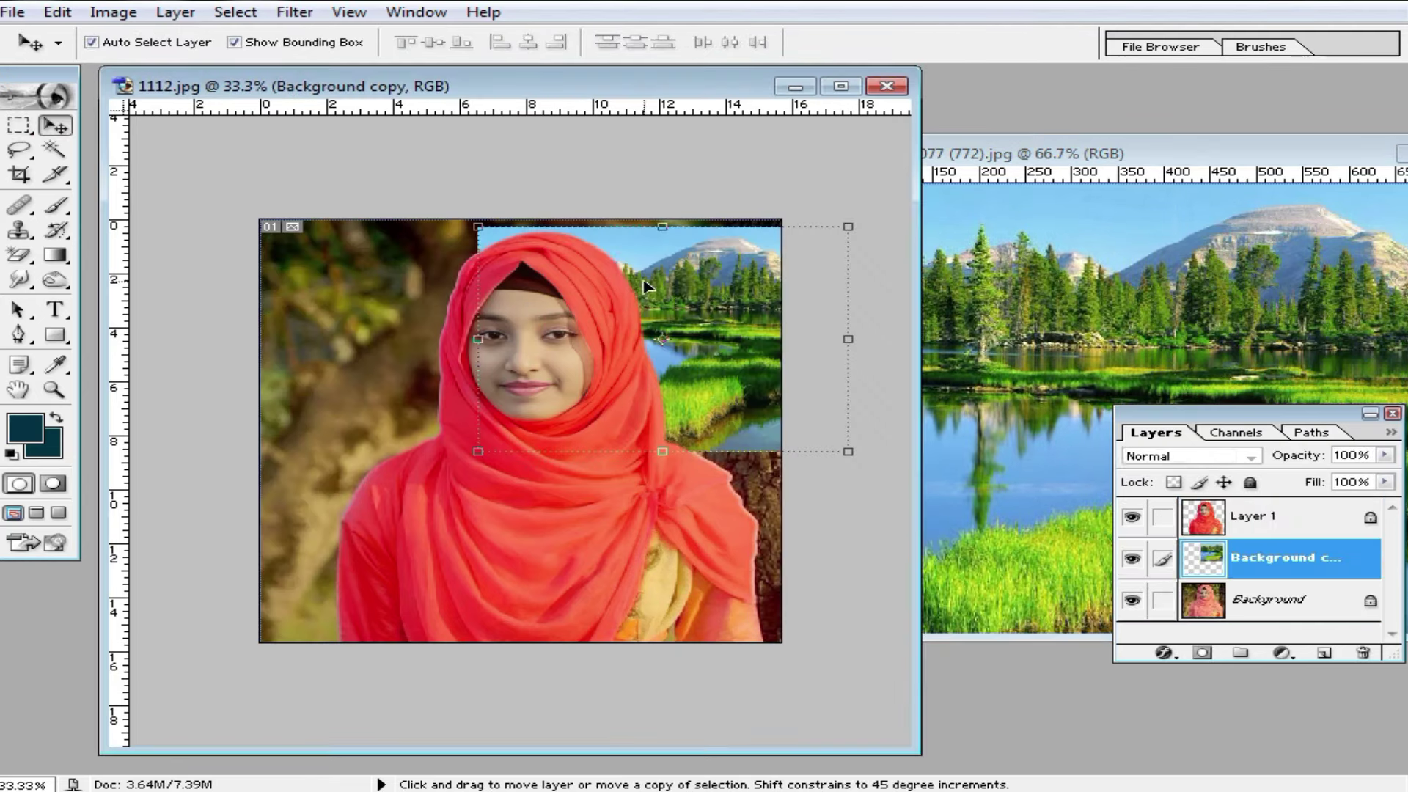
{"action": "left_click_drag", "start_coordinate": [851, 380], "coordinate": [633, 380]}
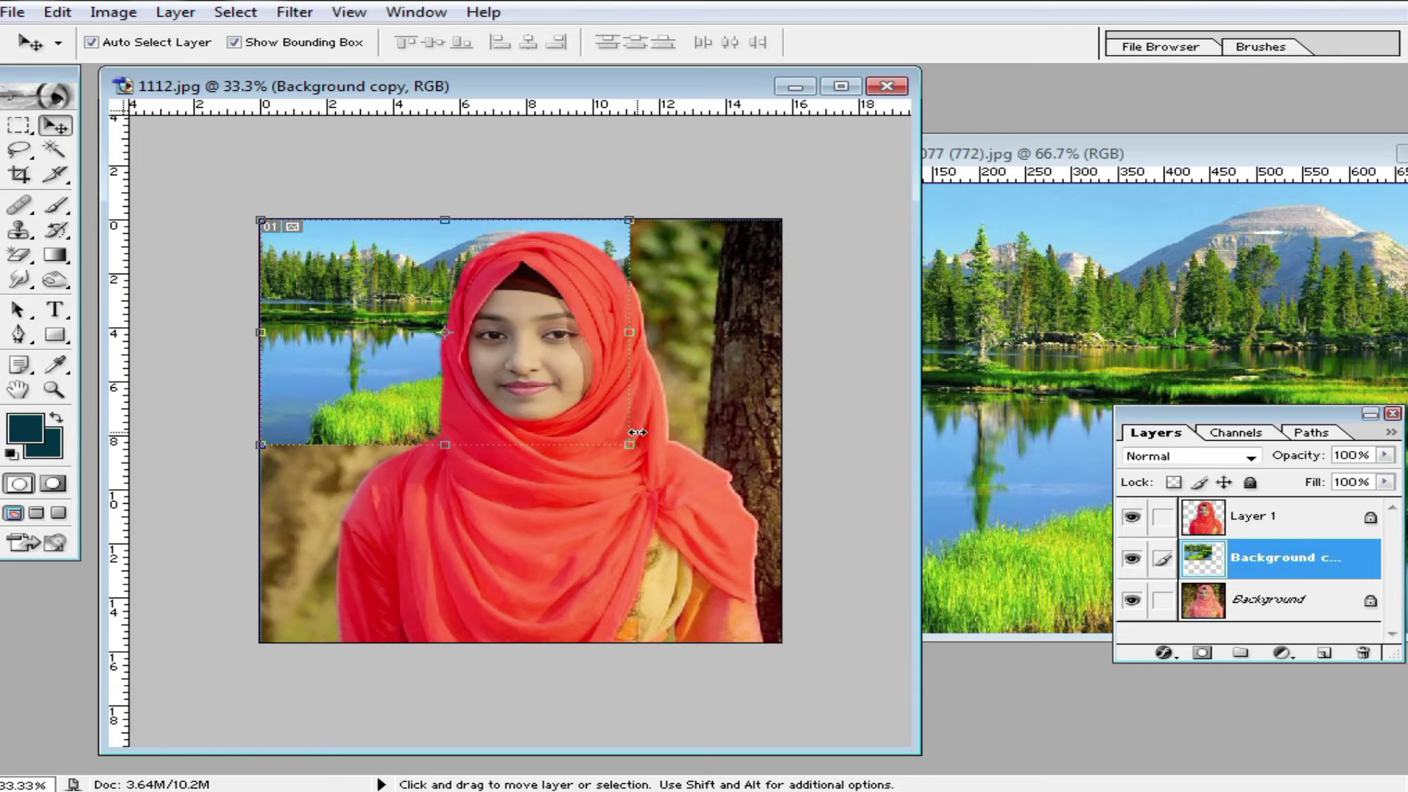
Maximize the window and scale the landscape layer to cover the whole canvas.
{"action": "left_click_drag", "start_coordinate": [638, 433], "coordinate": [876, 674]}
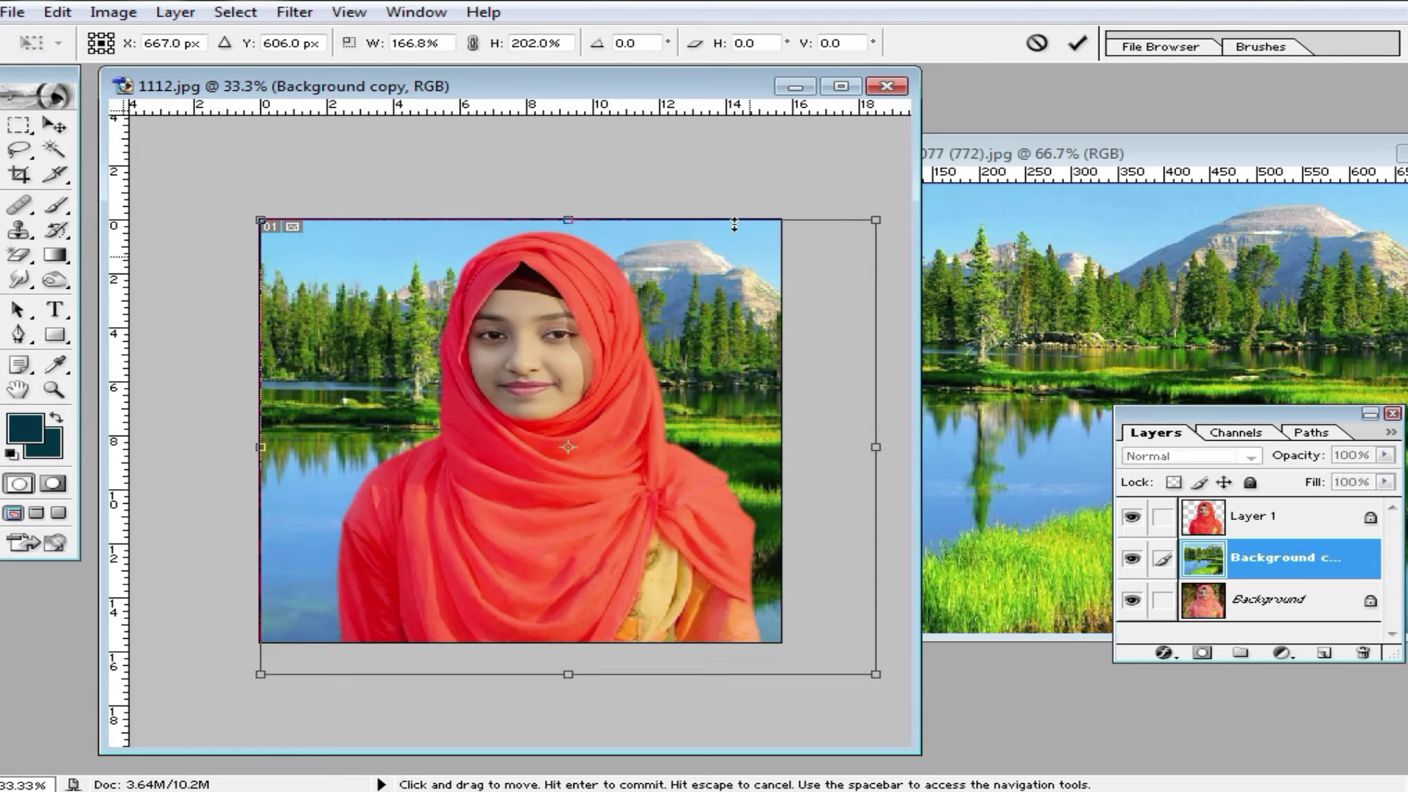
{"action": "double_click", "coordinate": [645, 85]}
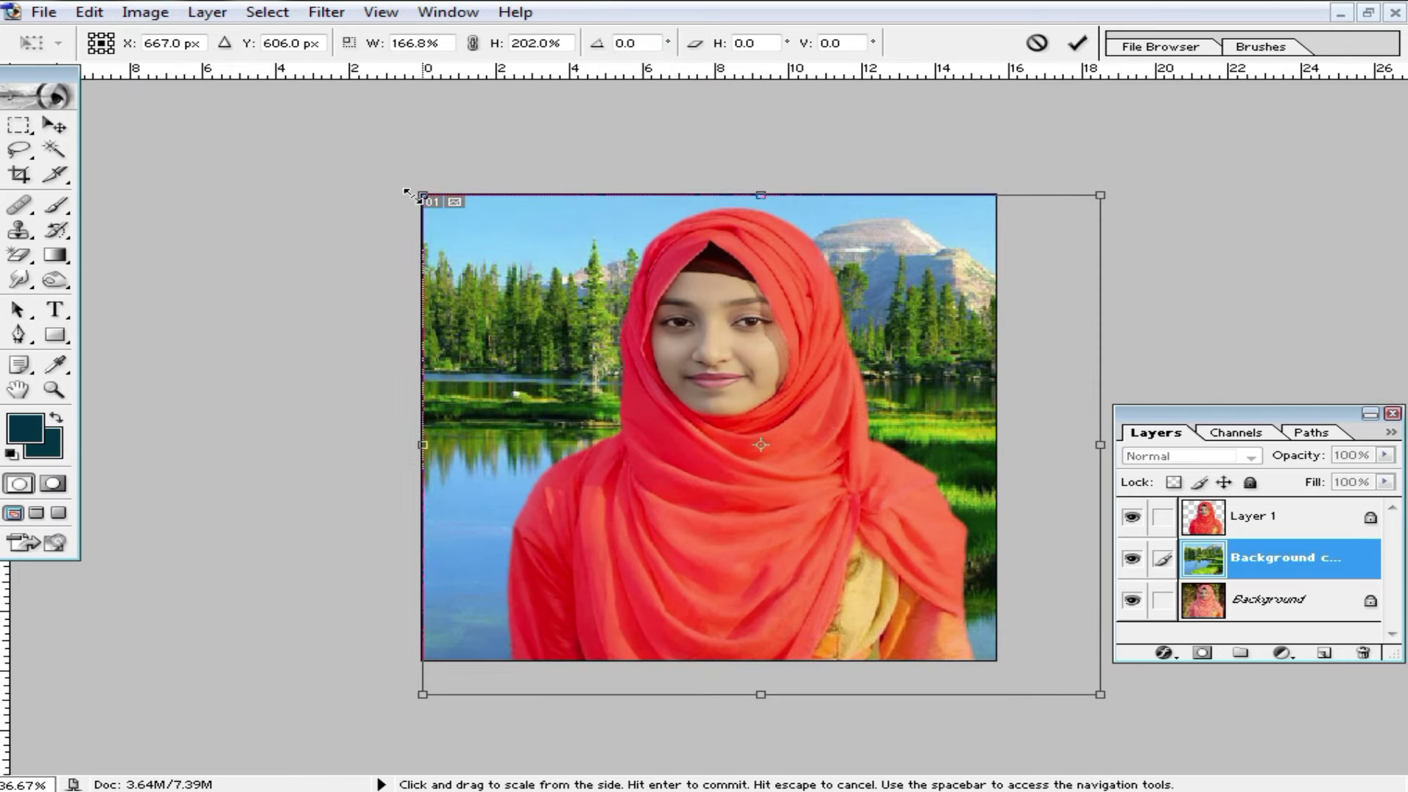
{"action": "left_click_drag", "start_coordinate": [410, 194], "coordinate": [348, 152]}
{"action": "key", "text": "Return"}
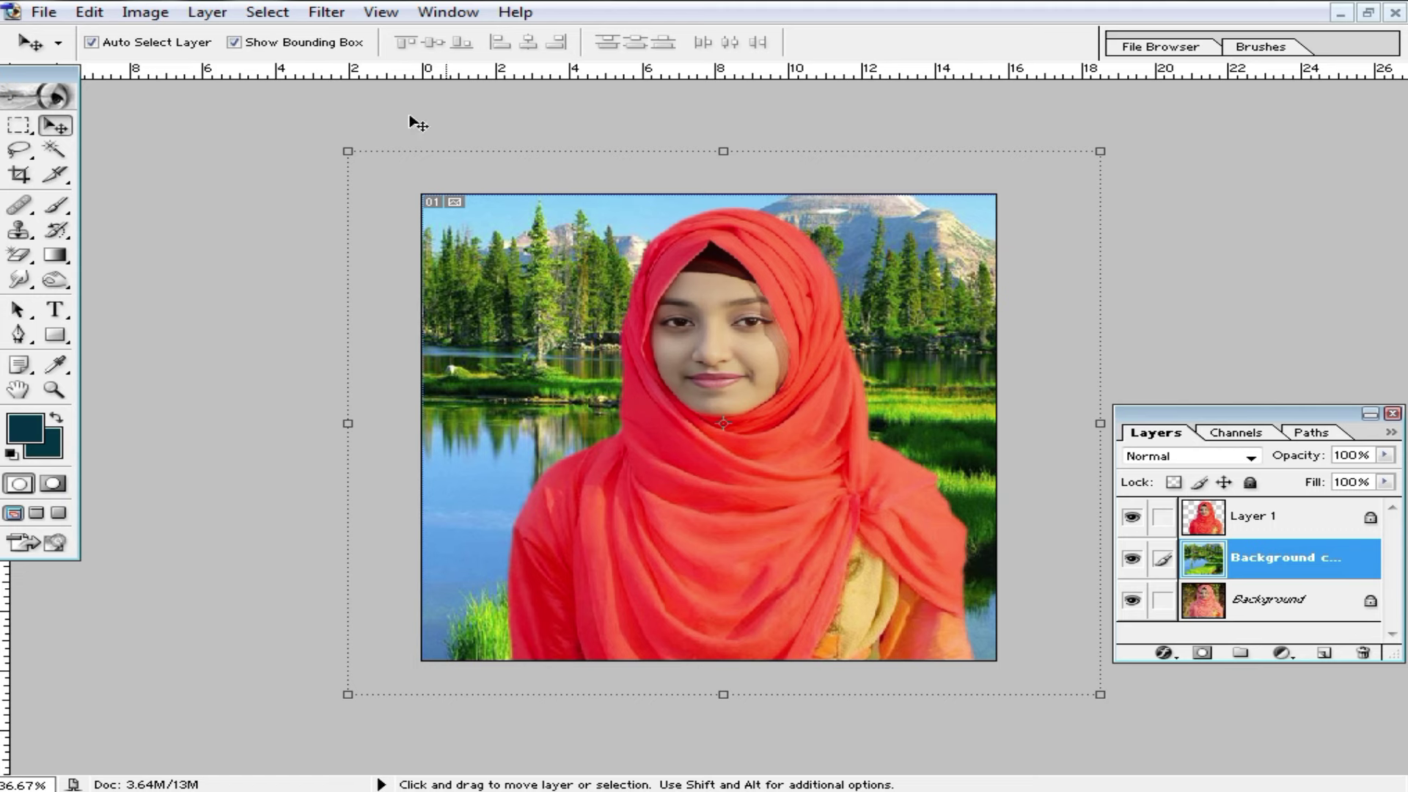
Apply a few-pixel Gaussian Blur to the landscape, then zoom out to view the result.
{"action": "left_click", "coordinate": [324, 13]}
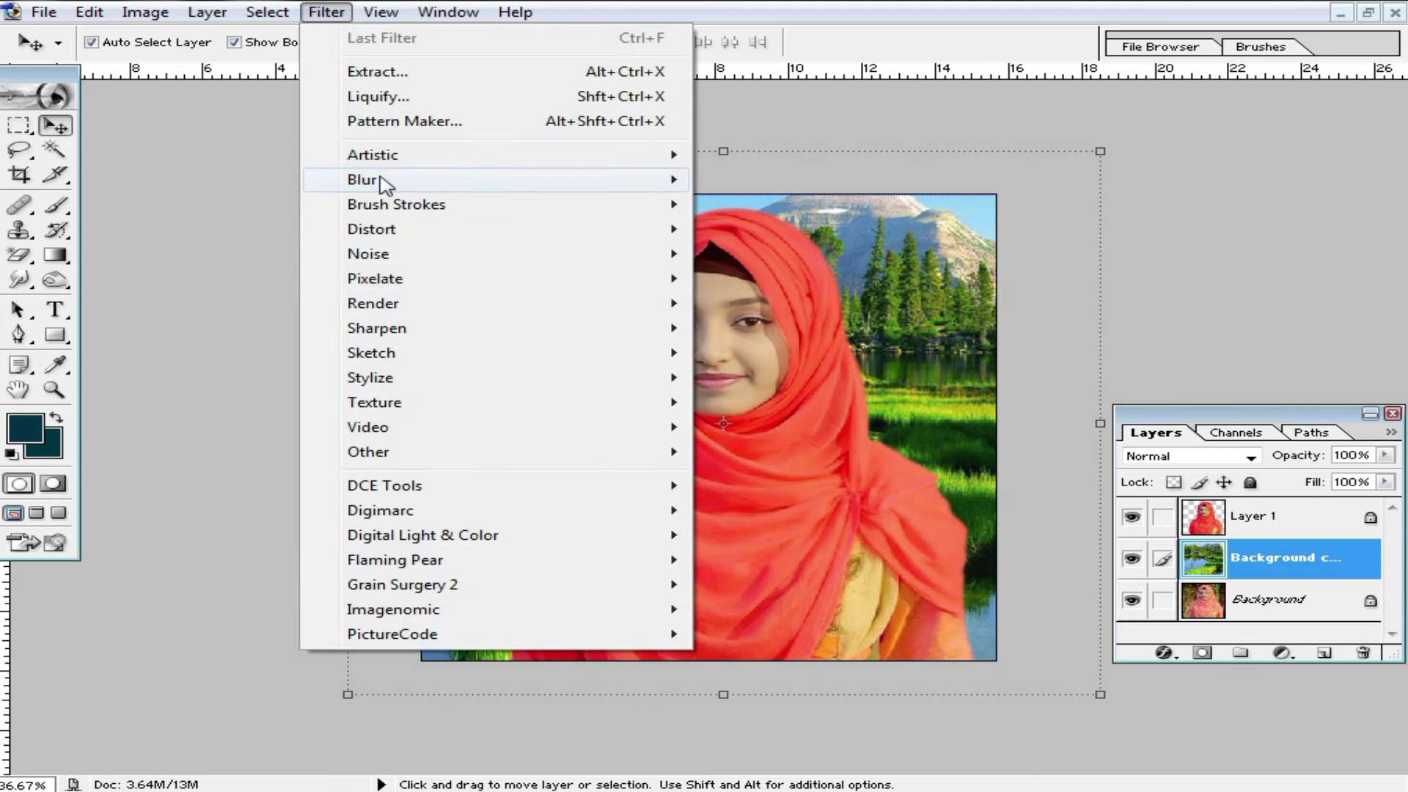
{"action": "left_click", "coordinate": [367, 180]}
{"action": "left_click", "coordinate": [866, 230]}
{"action": "mouse_move", "coordinate": [1015, 584]}
{"action": "left_mouse_down"}
{"action": "mouse_move", "coordinate": [917, 589]}
{"action": "mouse_move", "coordinate": [970, 589]}
{"action": "left_mouse_up"}
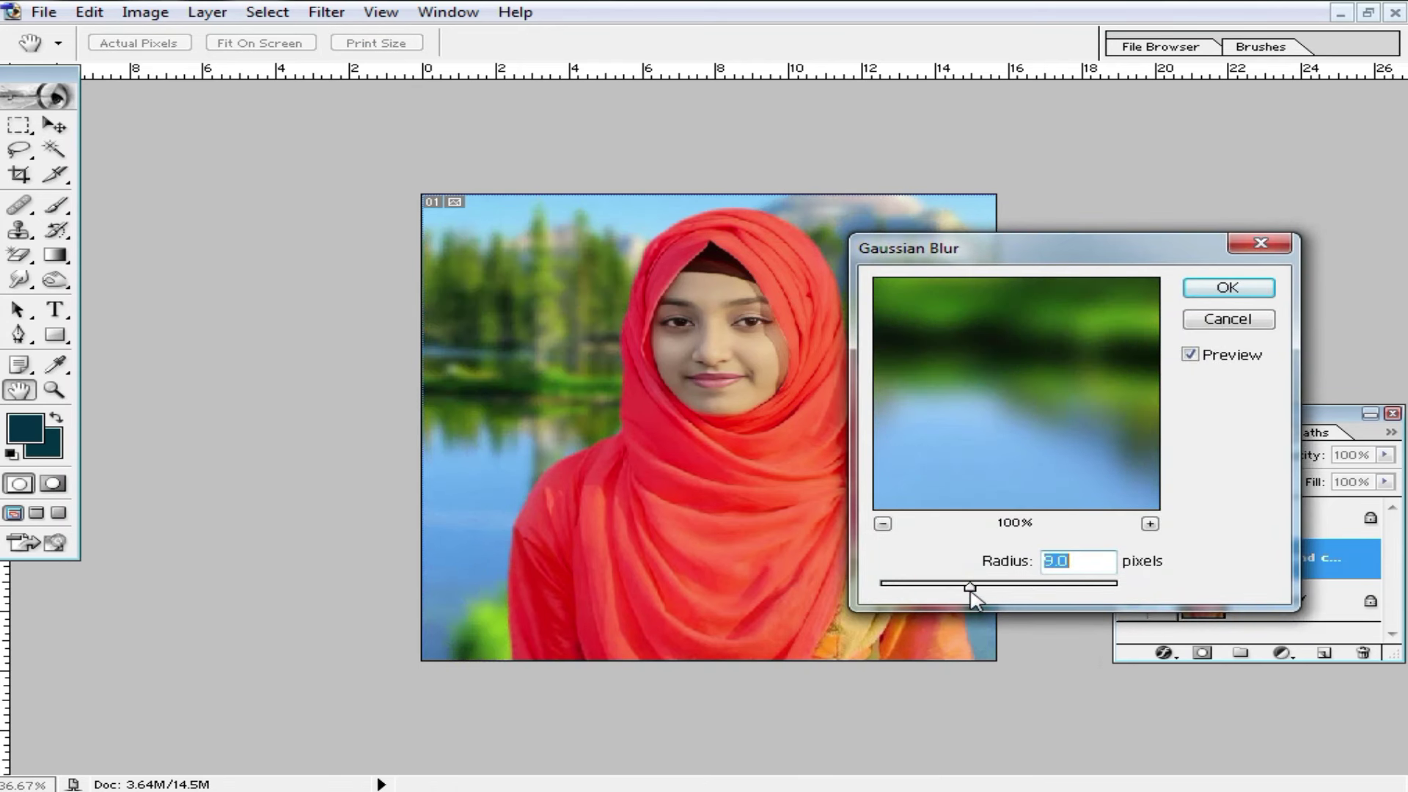
{"action": "left_click", "coordinate": [1211, 288]}
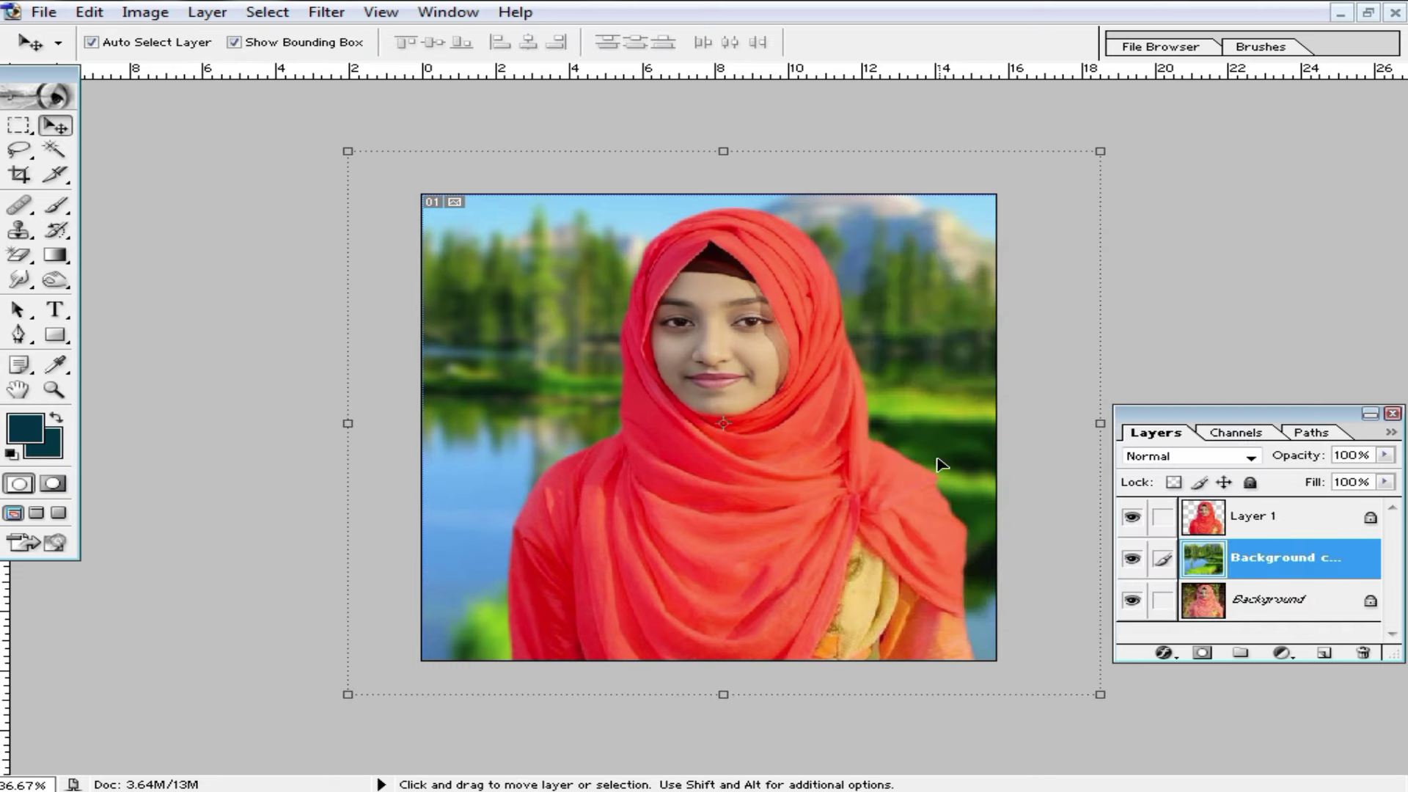
{"action": "left_click", "coordinate": [841, 414]}
{"action": "left_click", "coordinate": [839, 411], "text": "alt"}
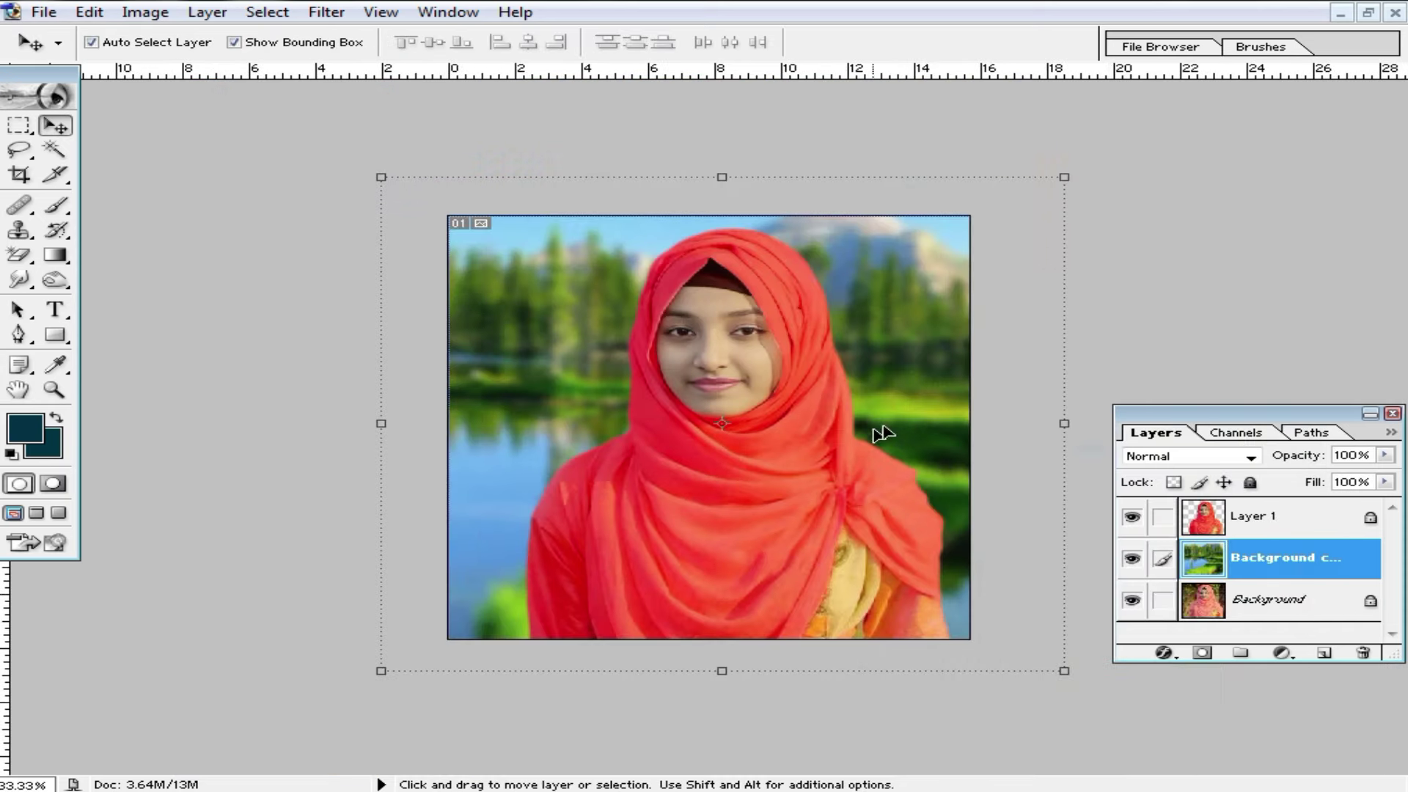
{"action": "scroll", "coordinate": [910, 357], "scroll_direction": "up", "scroll_amount": 2}
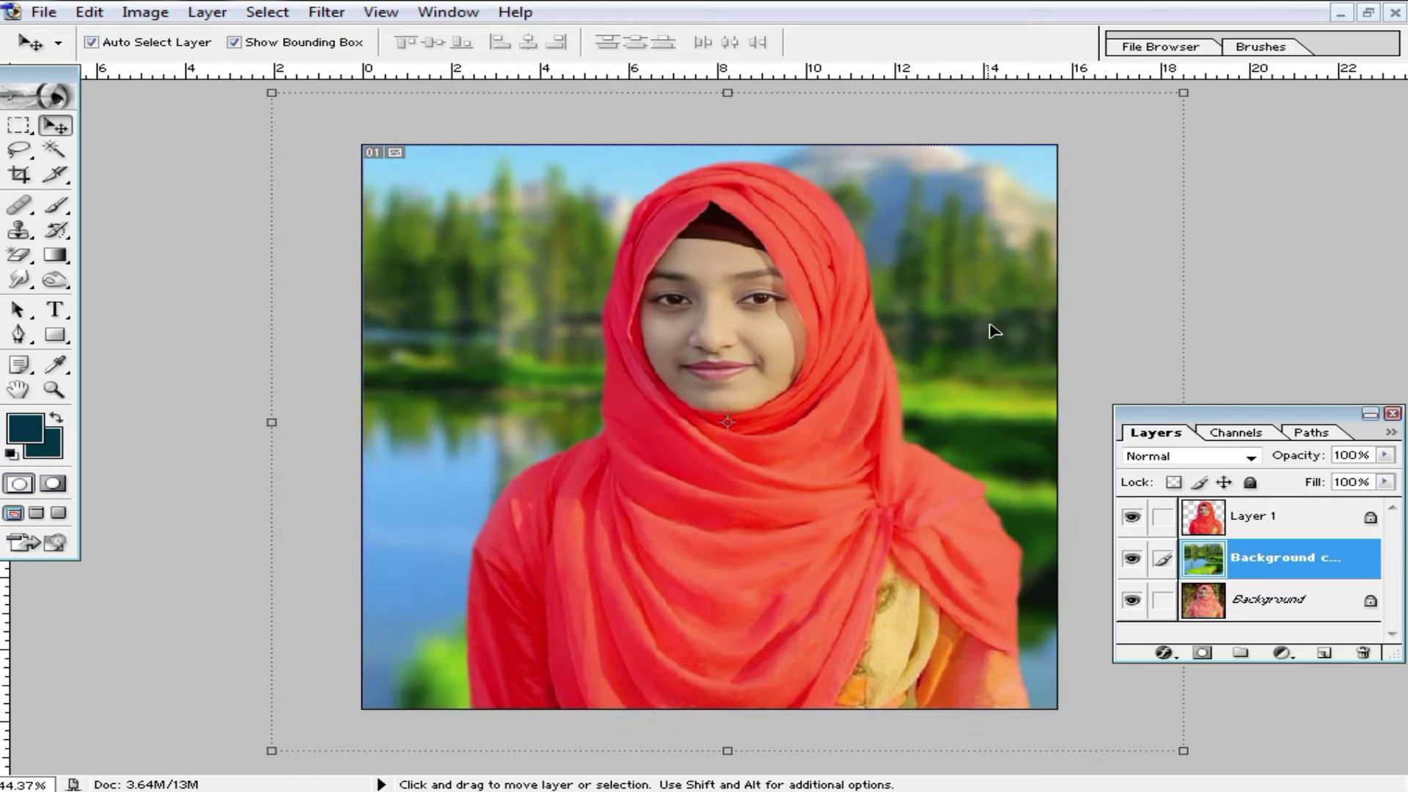
Shift the landscape's highlights toward blue with Color Balance, then check the face up close.
{"action": "key", "text": "ctrl+b"}
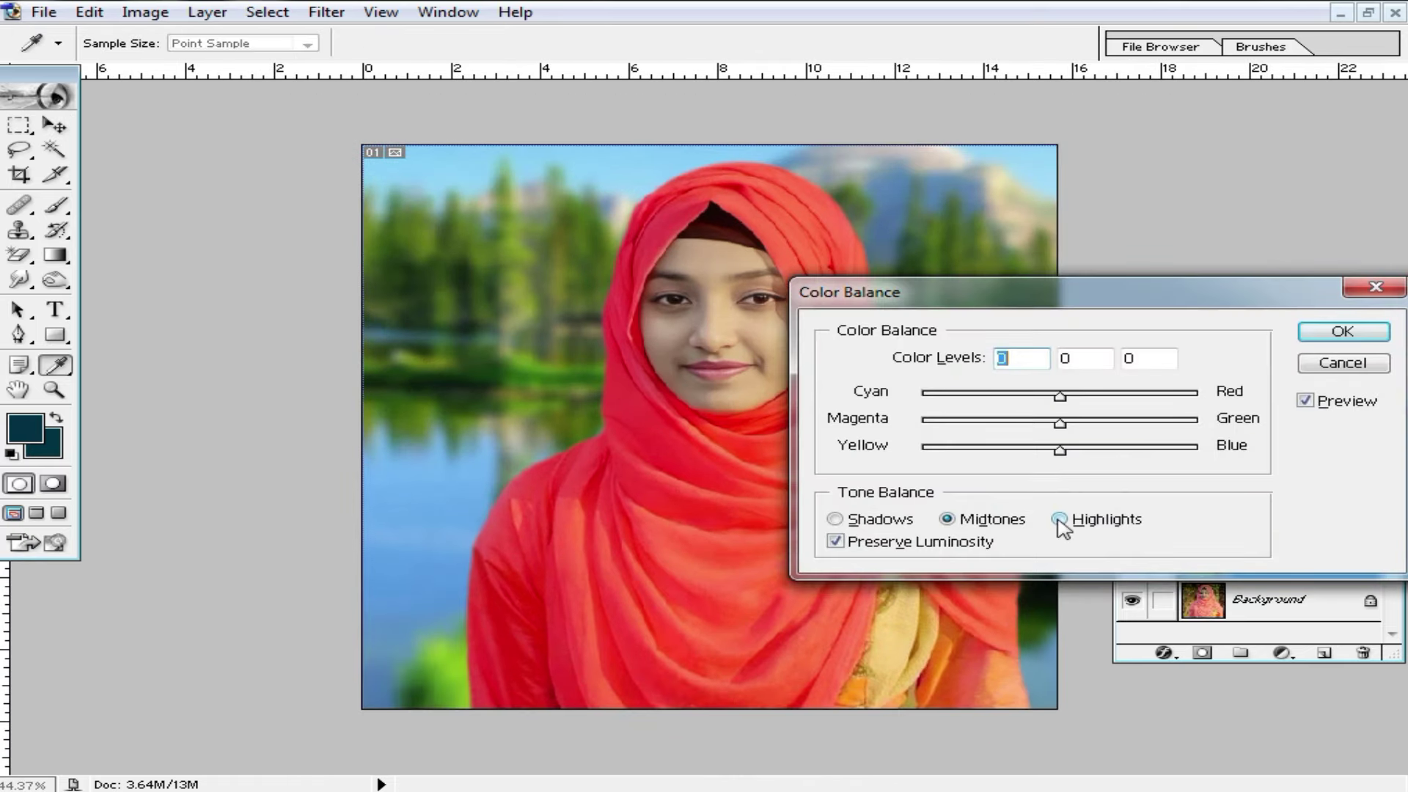
{"action": "left_click", "coordinate": [1059, 519]}
{"action": "left_click_drag", "start_coordinate": [1060, 450], "coordinate": [1164, 451]}
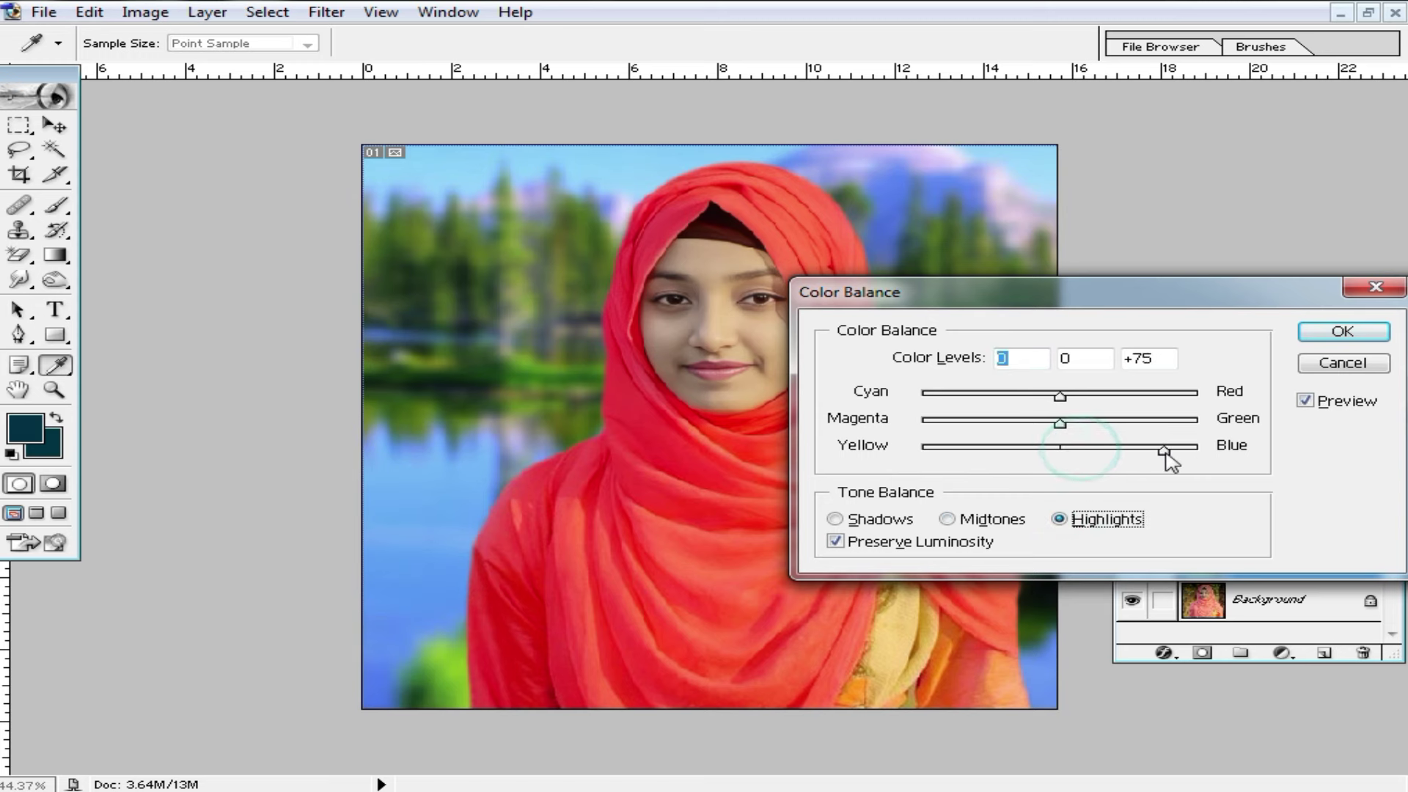
{"action": "left_click", "coordinate": [1343, 332]}
{"action": "scroll", "coordinate": [869, 473], "scroll_direction": "up", "scroll_amount": 2}
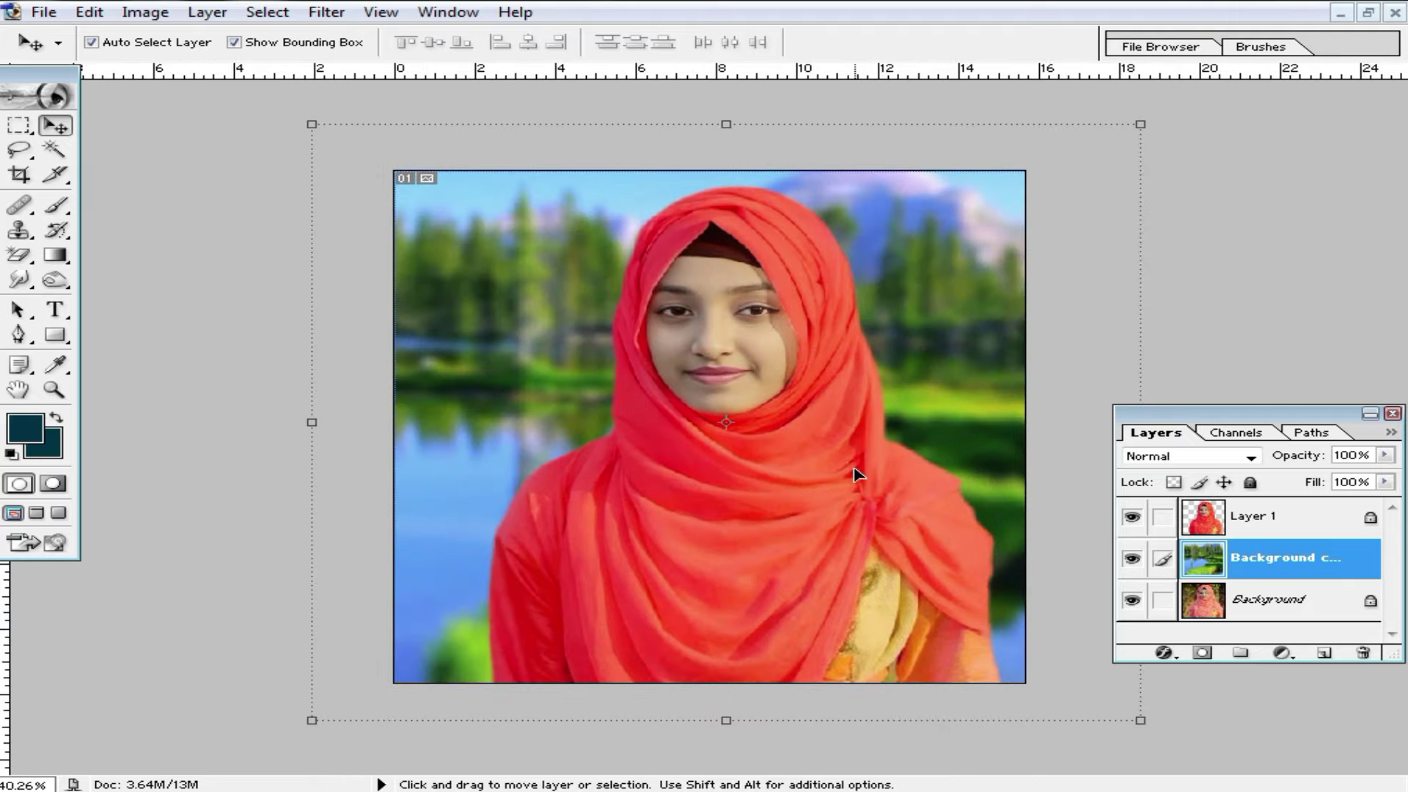
{"action": "left_click", "coordinate": [839, 409]}
{"action": "left_click", "coordinate": [795, 371]}
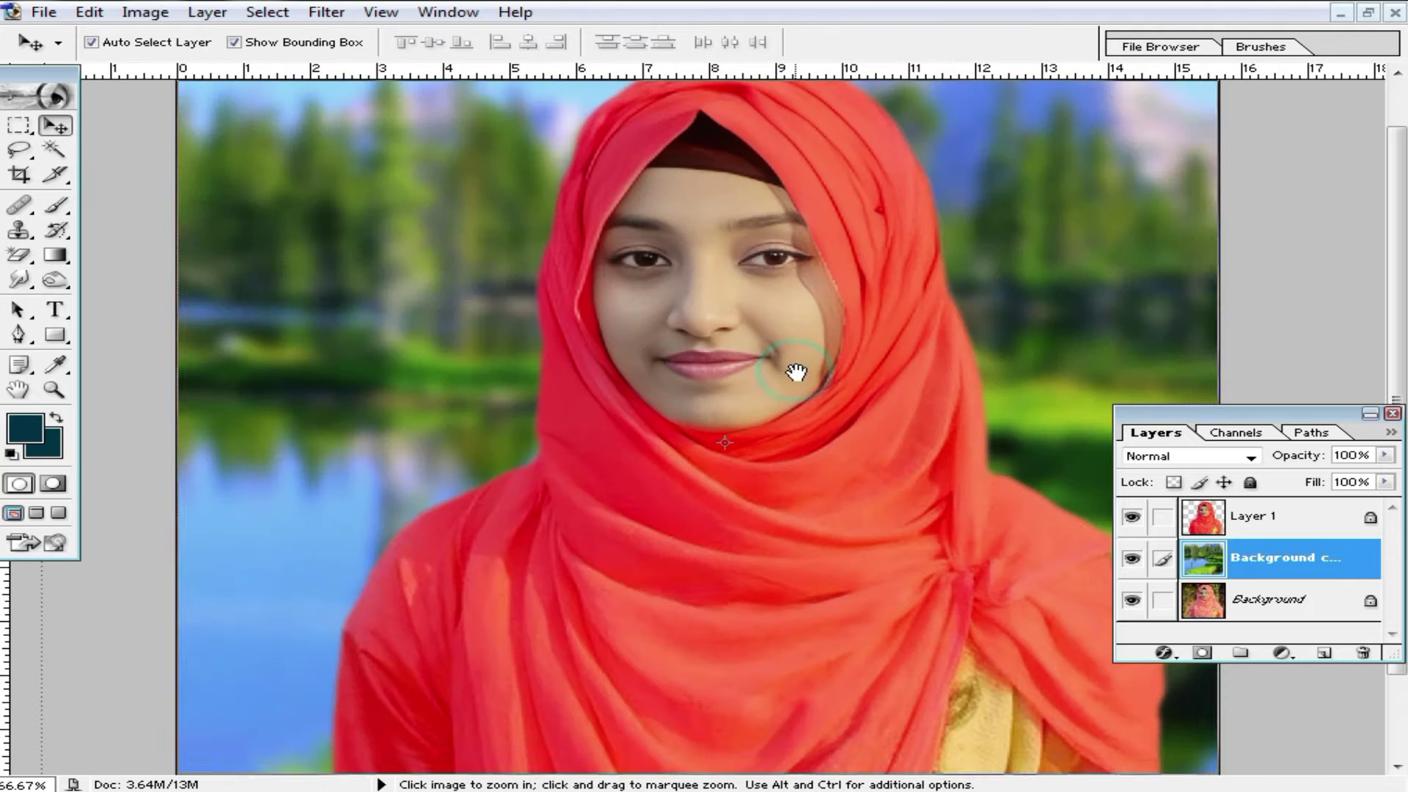
{"action": "left_click", "coordinate": [833, 450], "text": "alt"}
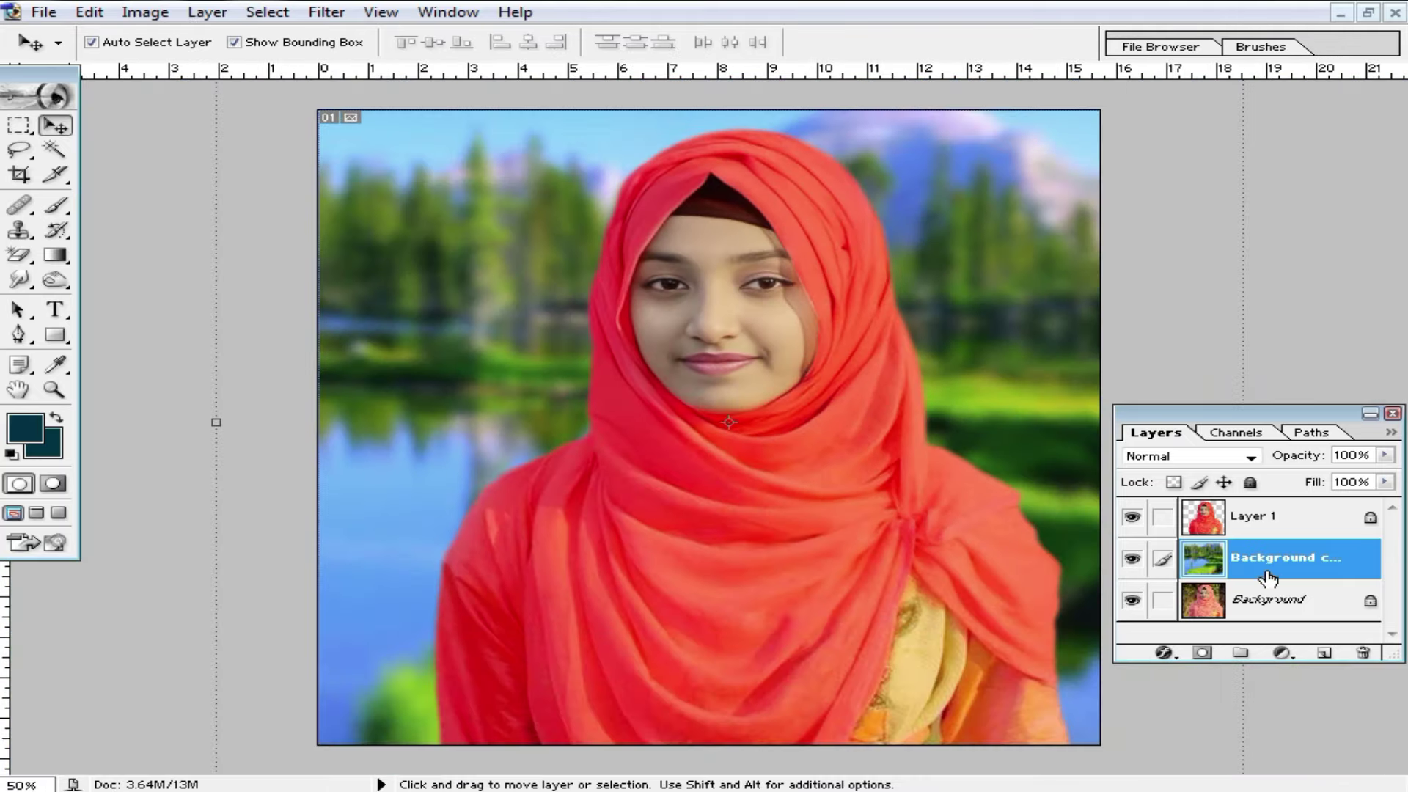
Merge the Background copy landscape layer down into the Background layer.
{"action": "double_click", "coordinate": [1267, 572]}
{"action": "left_click", "coordinate": [1267, 572]}
{"action": "double_click", "coordinate": [1274, 565]}
{"action": "left_click", "coordinate": [1276, 578]}
{"action": "key", "text": "ctrl+e"}
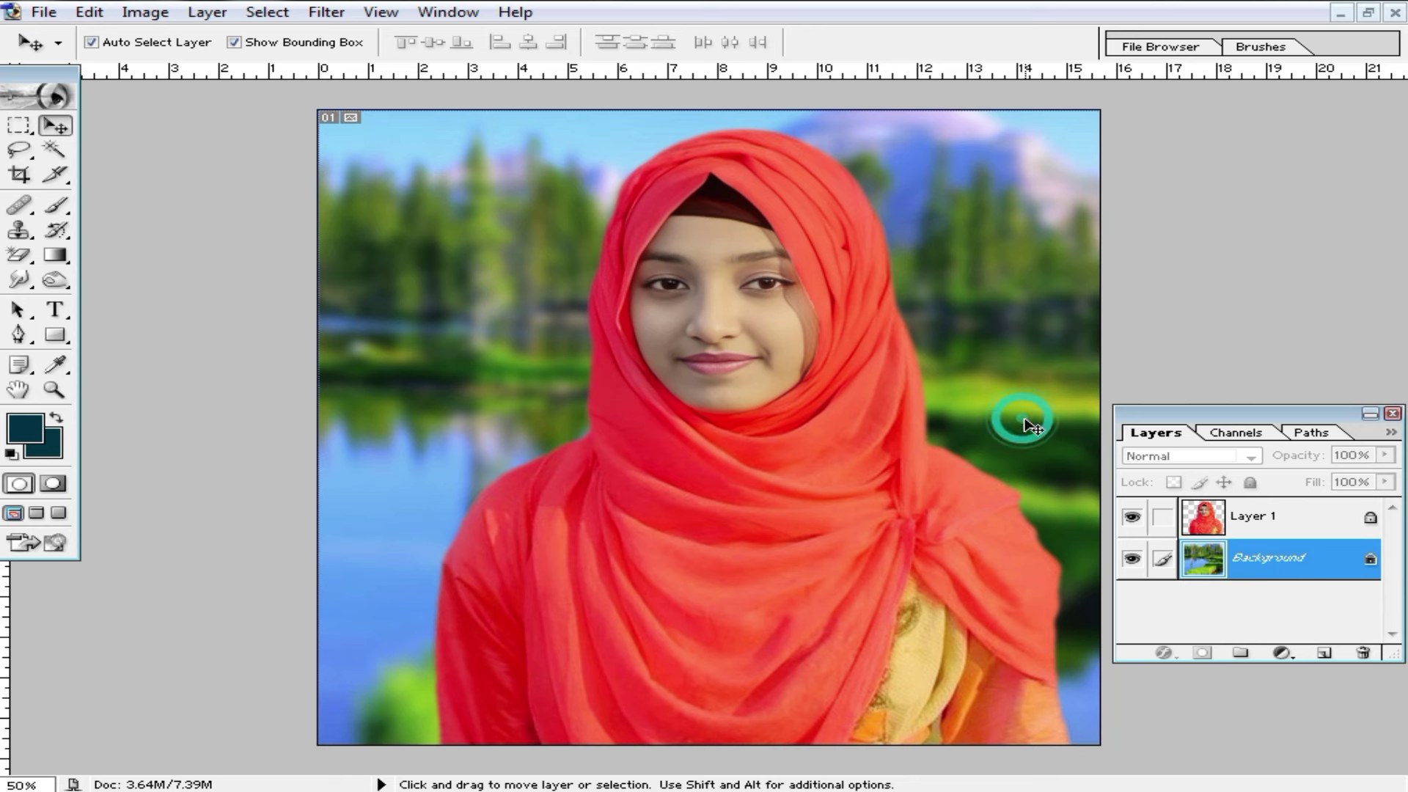
Hide the woman's layer and fill the Background layer with dark teal.
{"action": "left_click_drag", "start_coordinate": [843, 493], "coordinate": [842, 591]}
{"action": "left_click", "coordinate": [680, 308]}
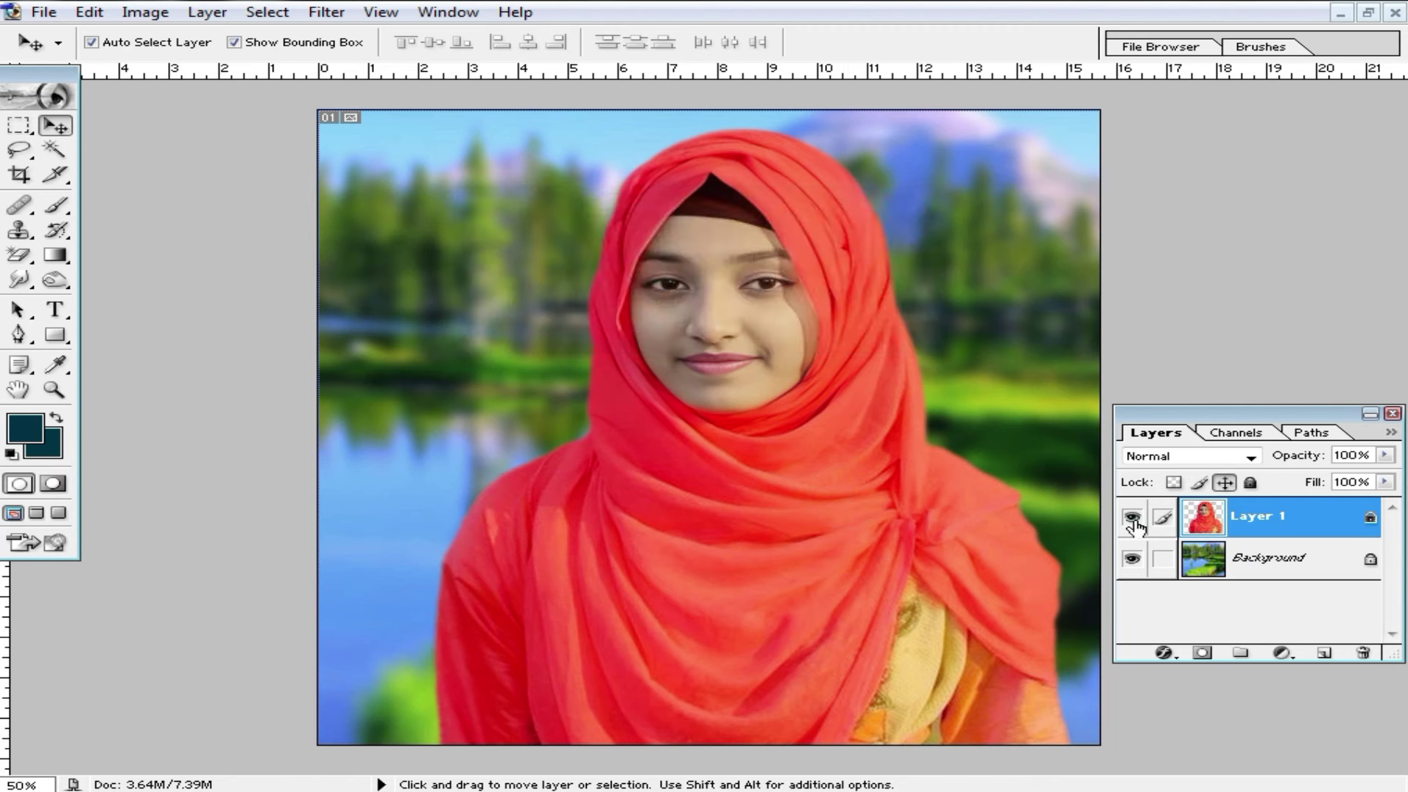
{"action": "left_click", "coordinate": [1133, 517]}
{"action": "left_click", "coordinate": [1256, 561]}
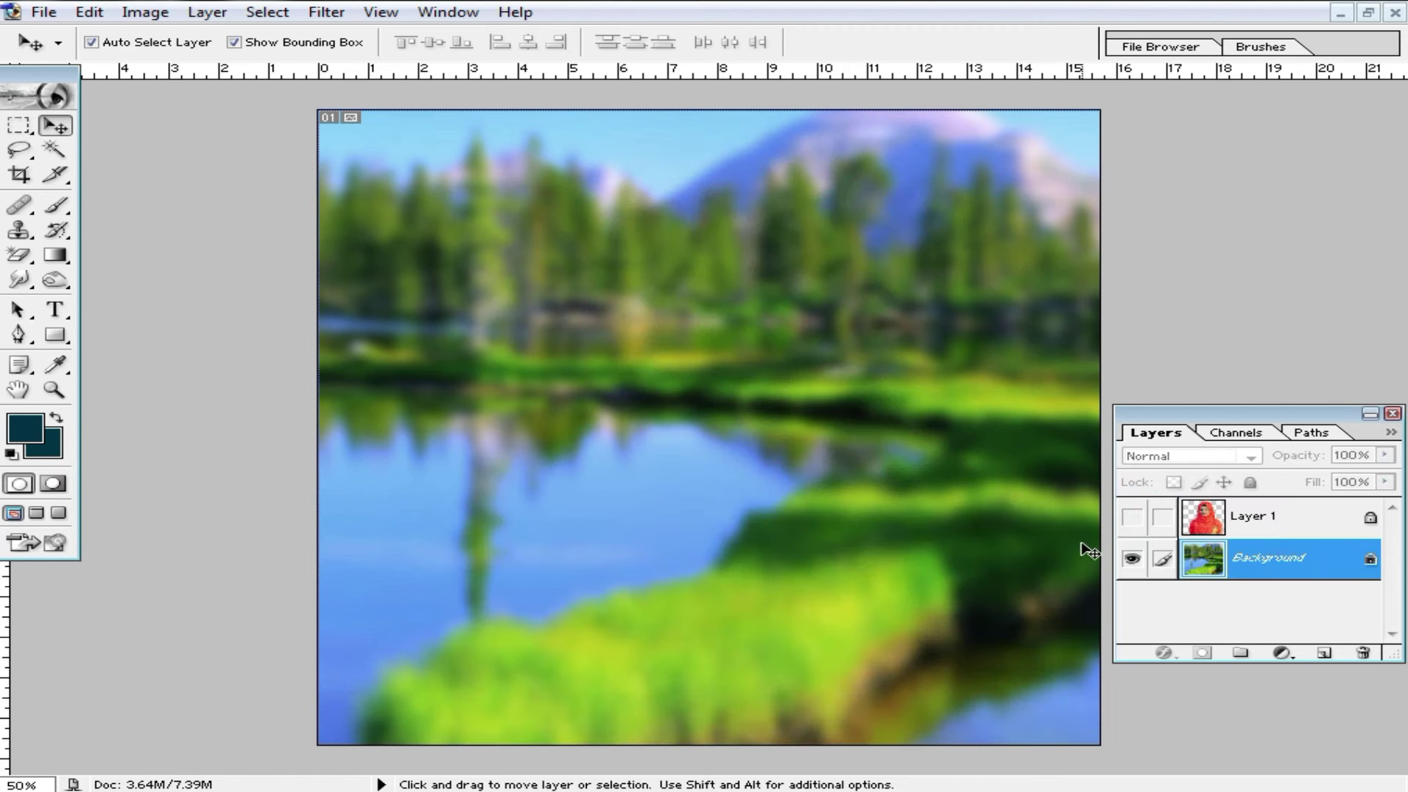
{"action": "key", "text": "alt+BackSpace"}
Fill the entire Background layer with bright purple, with the woman's layer visible again.
{"action": "left_click", "coordinate": [29, 440]}
{"action": "left_click", "coordinate": [965, 308]}
{"action": "left_click", "coordinate": [914, 258]}
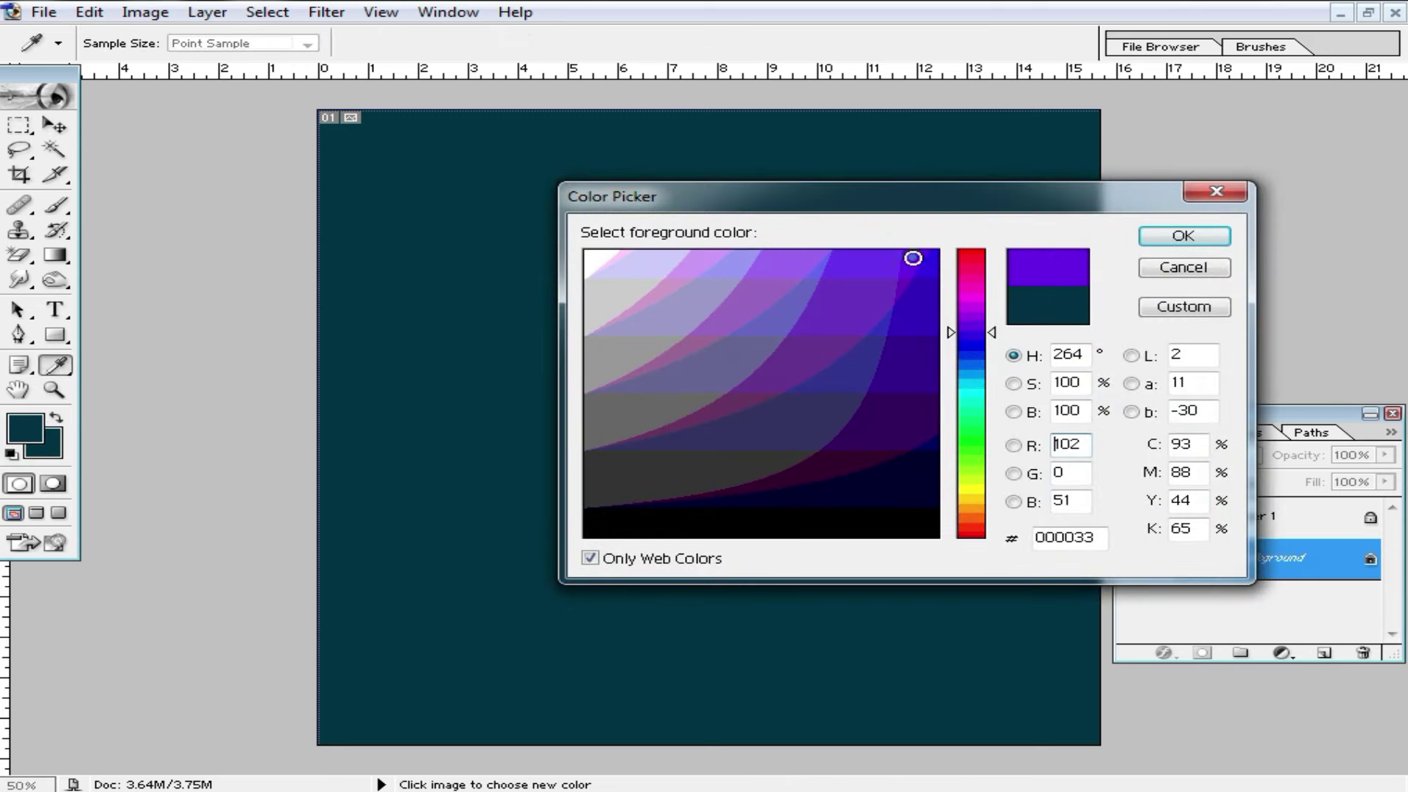
{"action": "left_click", "coordinate": [1184, 236]}
{"action": "key", "text": "v"}
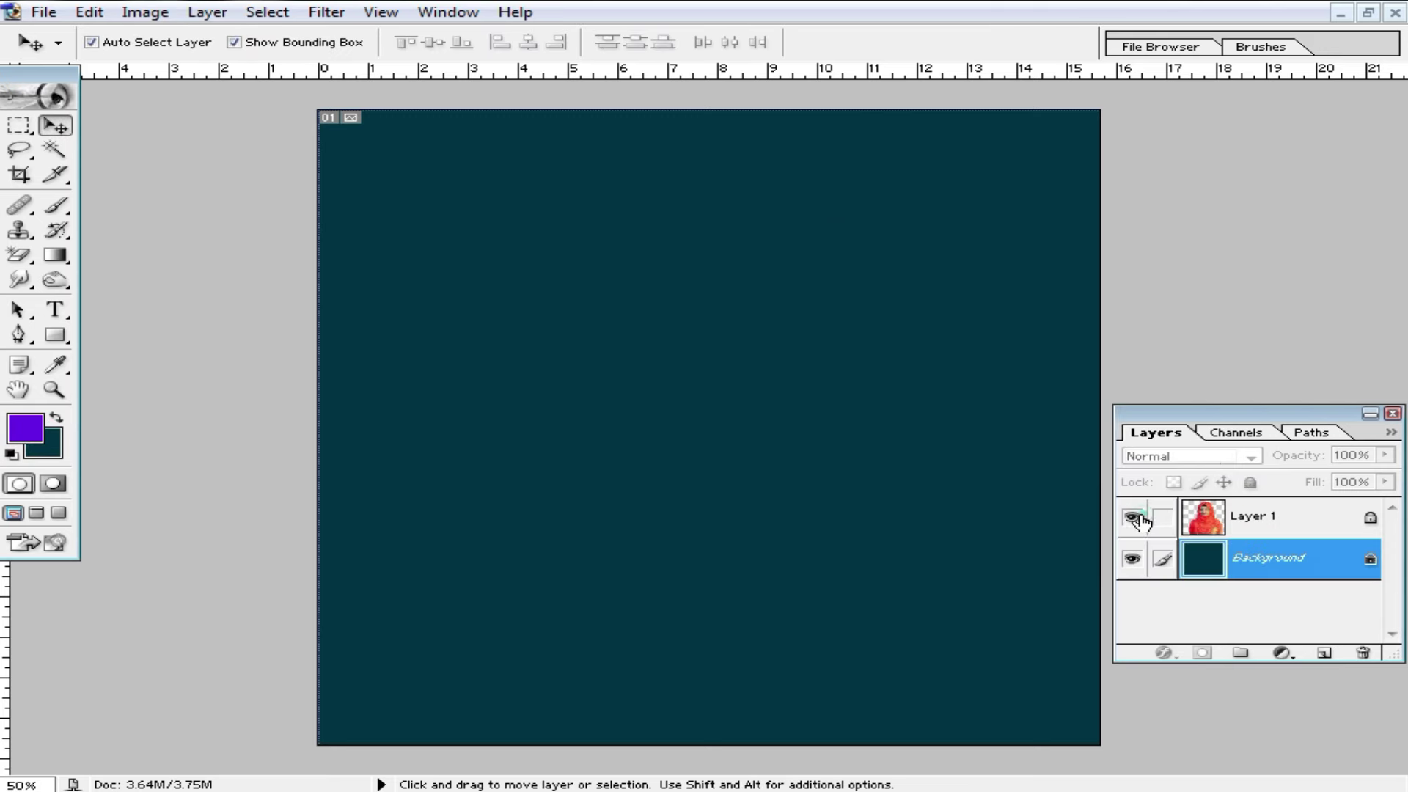
{"action": "left_click", "coordinate": [1134, 518]}
{"action": "left_click", "coordinate": [56, 416]}
{"action": "key", "text": "ctrl+a"}
{"action": "key", "text": "ctrl+BackSpace"}
{"action": "key", "text": "ctrl+d"}
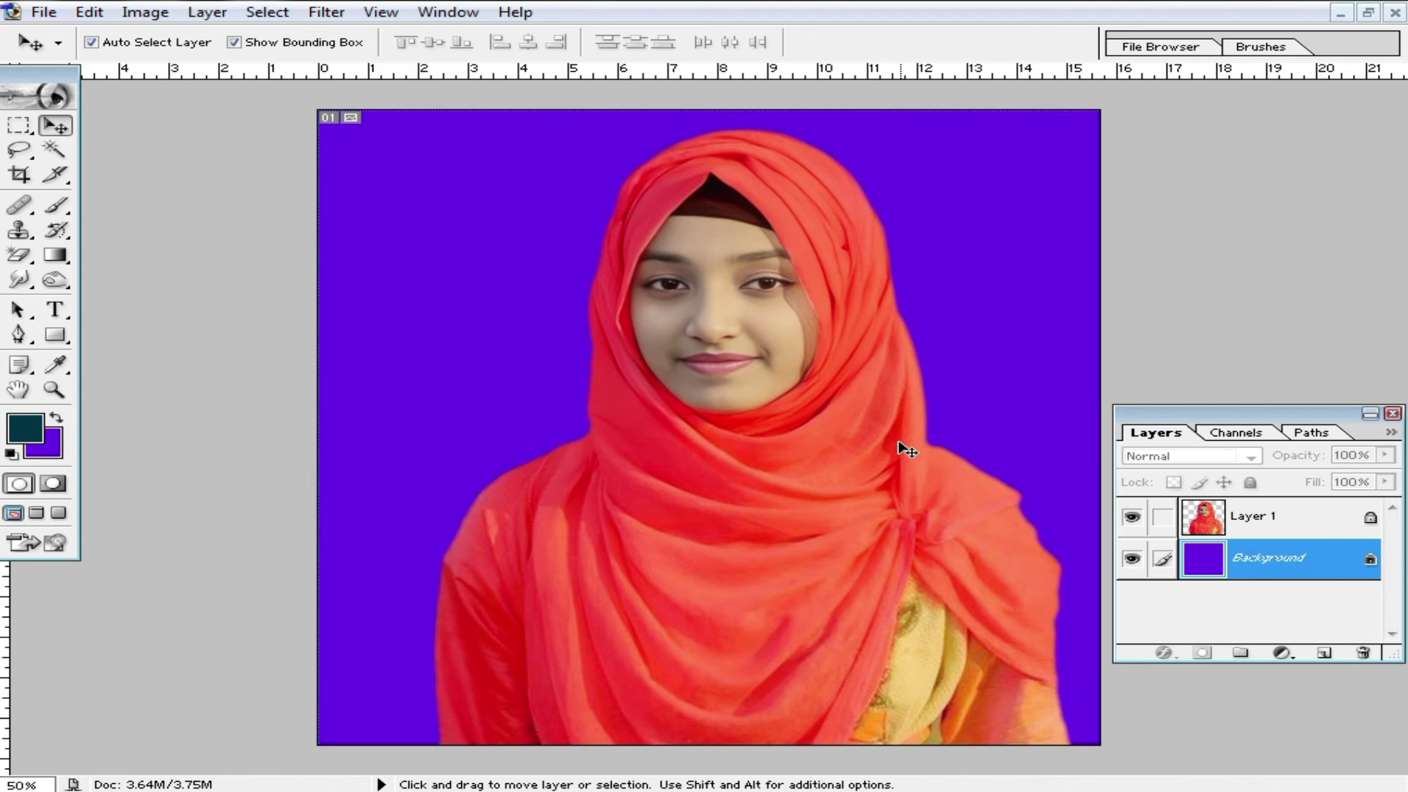
Crop the canvas tighter around the woman's head and shoulders.
{"action": "left_click", "coordinate": [20, 176]}
{"action": "left_click_drag", "start_coordinate": [508, 130], "coordinate": [1071, 631]}
{"action": "key", "text": "Return"}
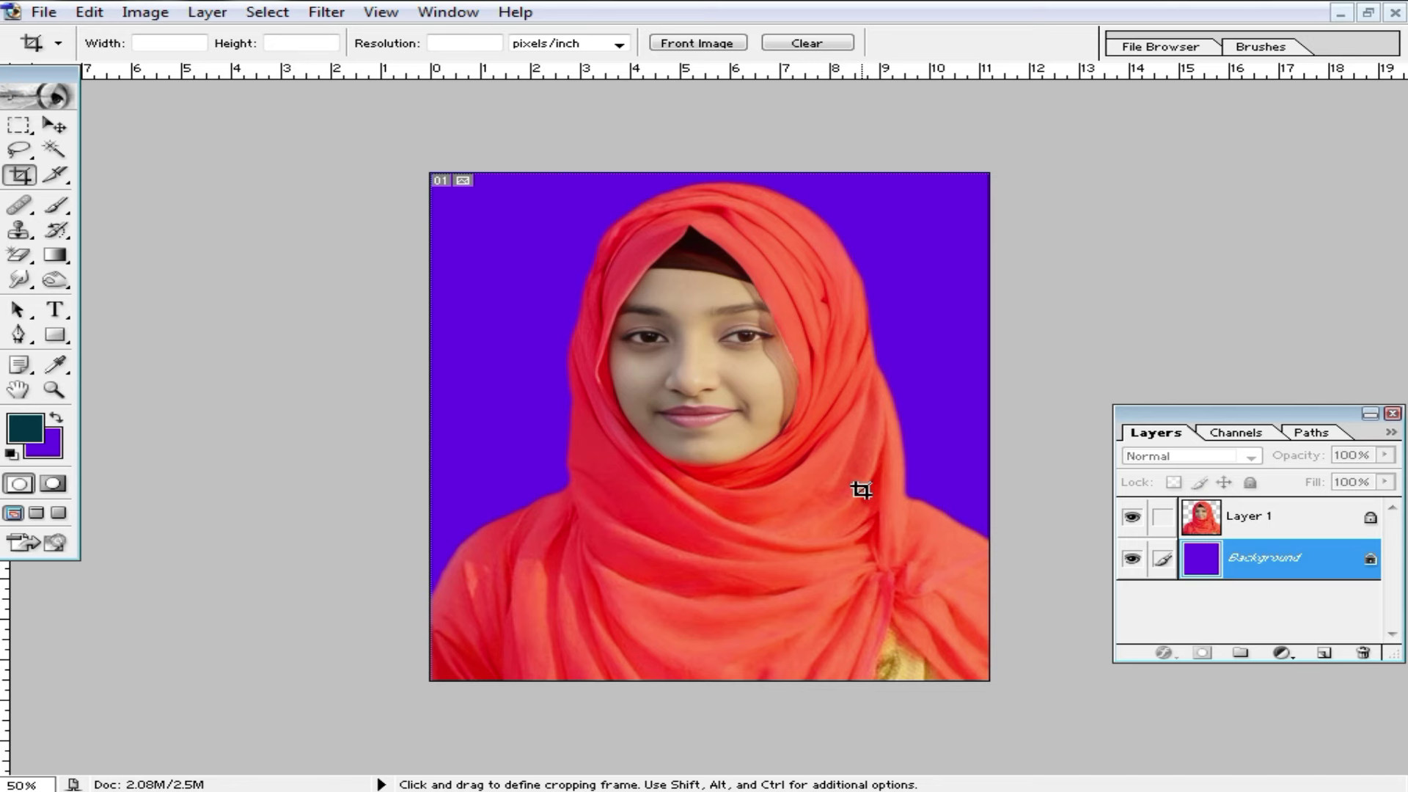
Undo the crop and purple fill to bring back the blurred landscape, then adjust the zoom.
{"action": "key", "text": "ctrl+z"}
{"action": "key", "text": "ctrl+minus"}
{"action": "key", "text": "alt+BackSpace"}
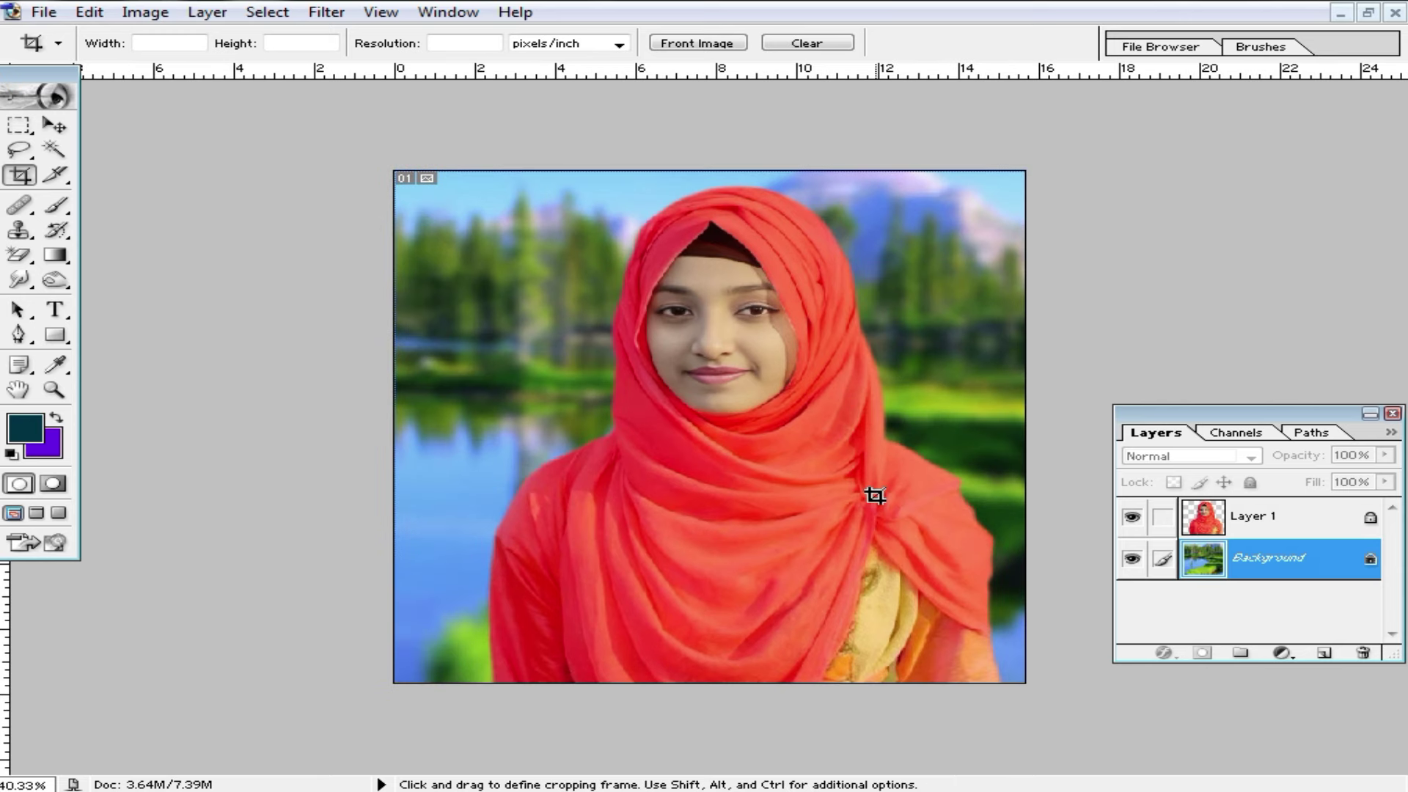
{"action": "key", "text": "ctrl+0"}
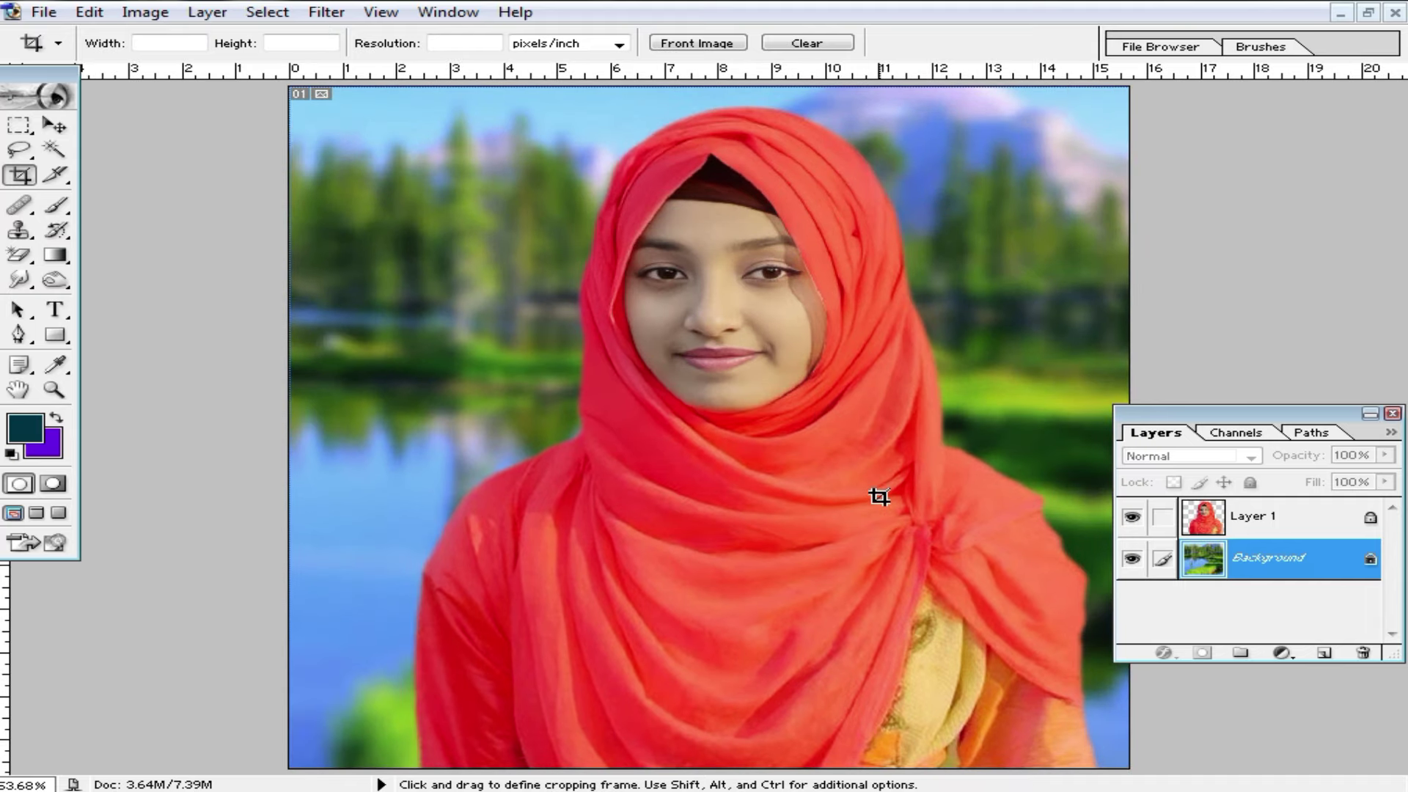
{"action": "key", "text": "ctrl+minus"}
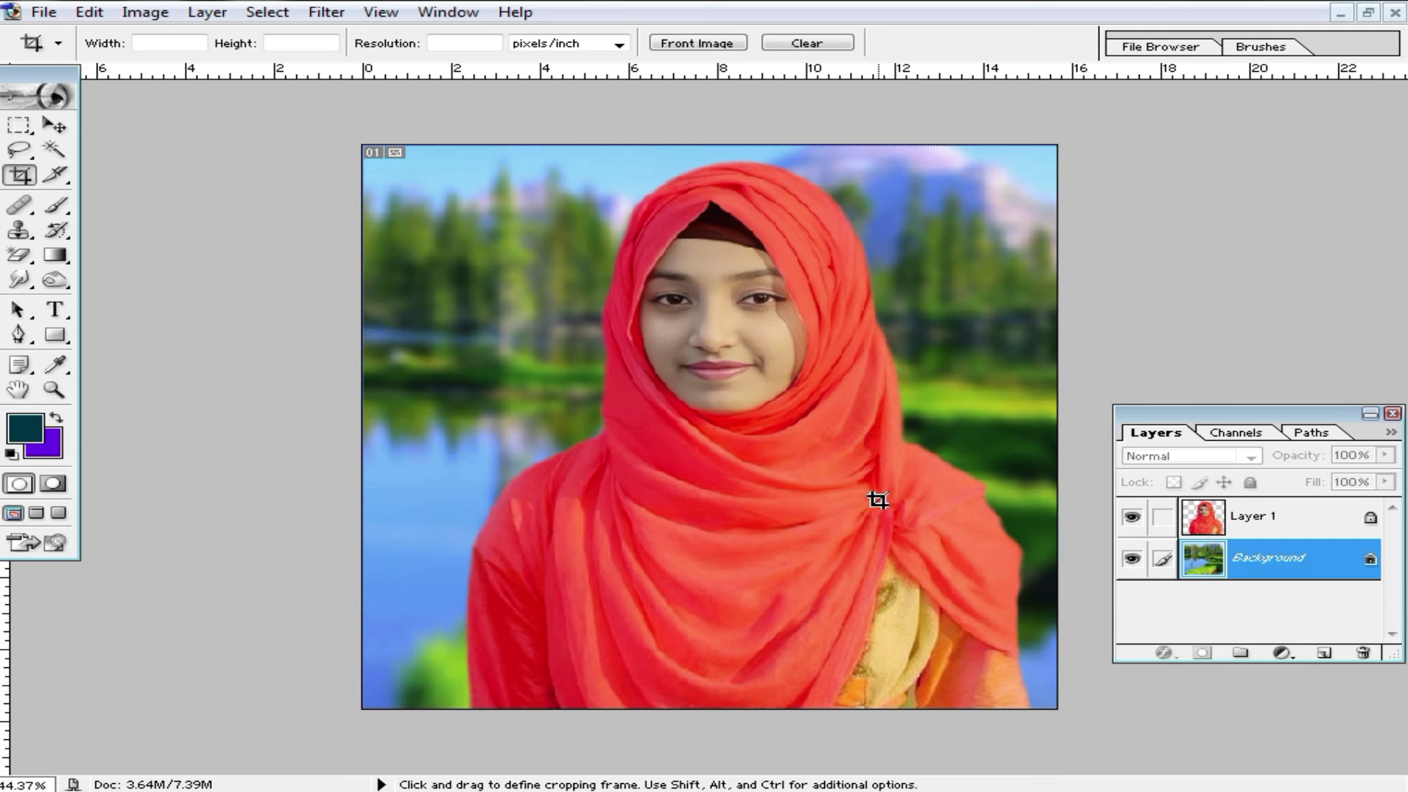
{"action": "key", "text": "ctrl+plus"}
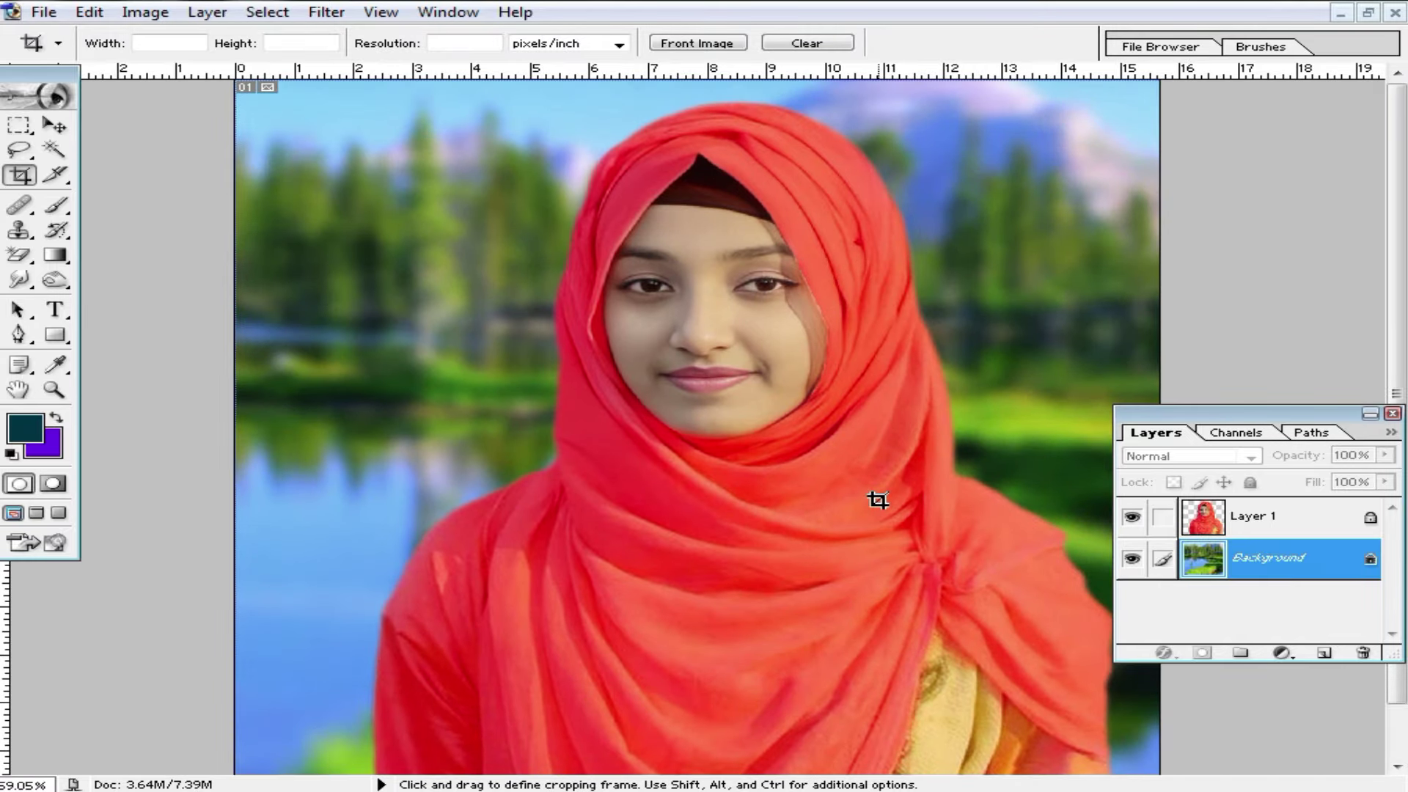
Save the composite to the Desktop as JPEG 'rer.jpg', accepting the default quality options.
{"action": "key", "text": "ctrl+shift+s"}
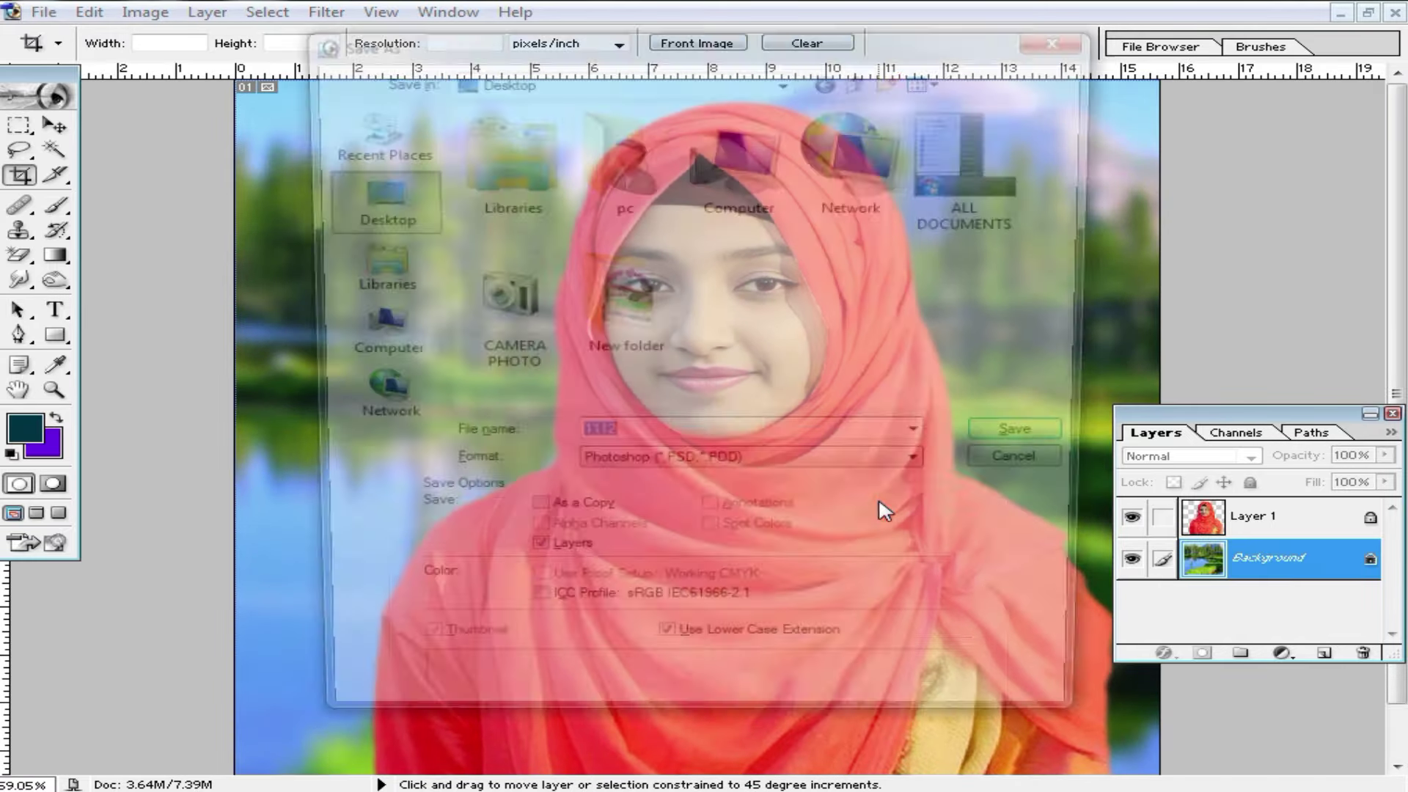
{"action": "type", "text": "rer"}
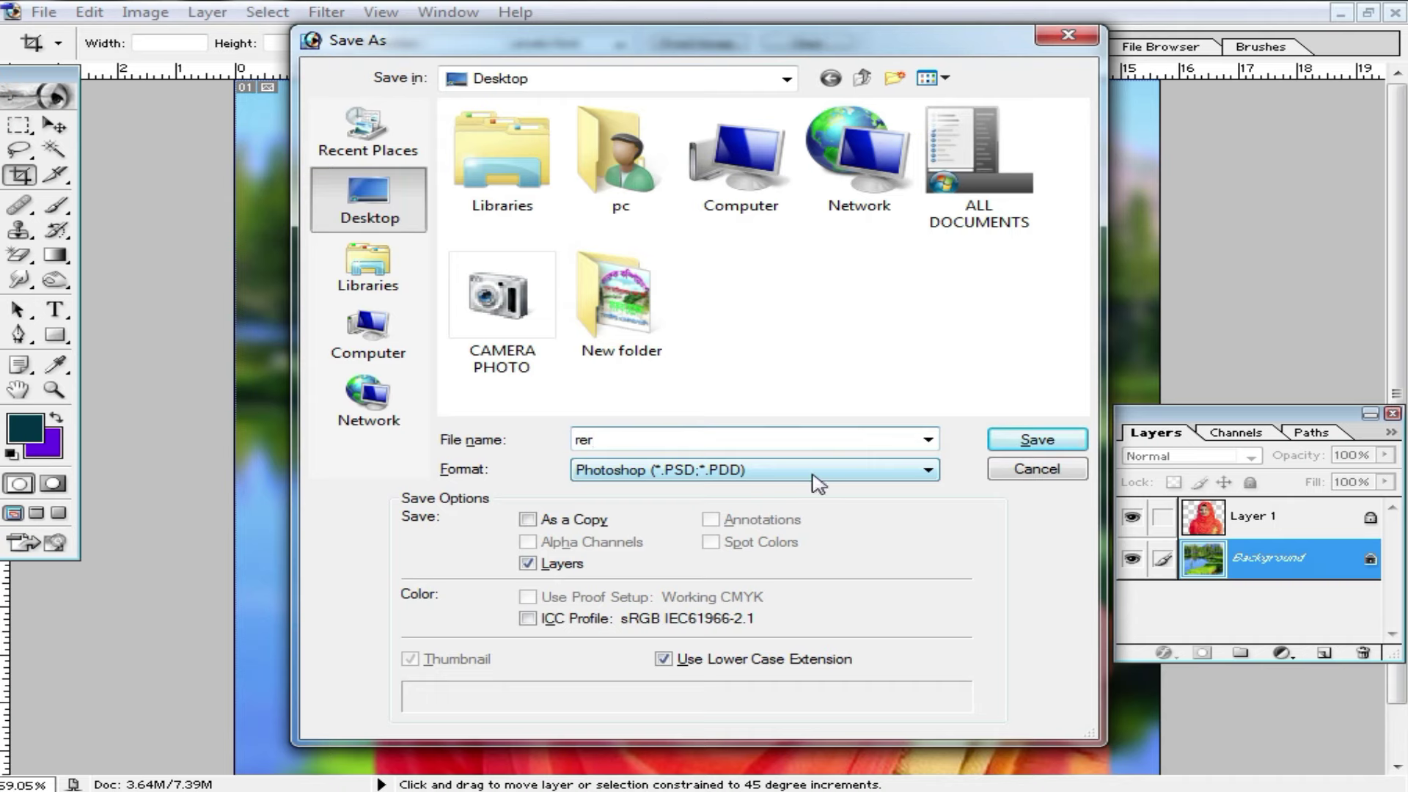
{"action": "left_click", "coordinate": [812, 470]}
{"action": "left_click", "coordinate": [776, 577]}
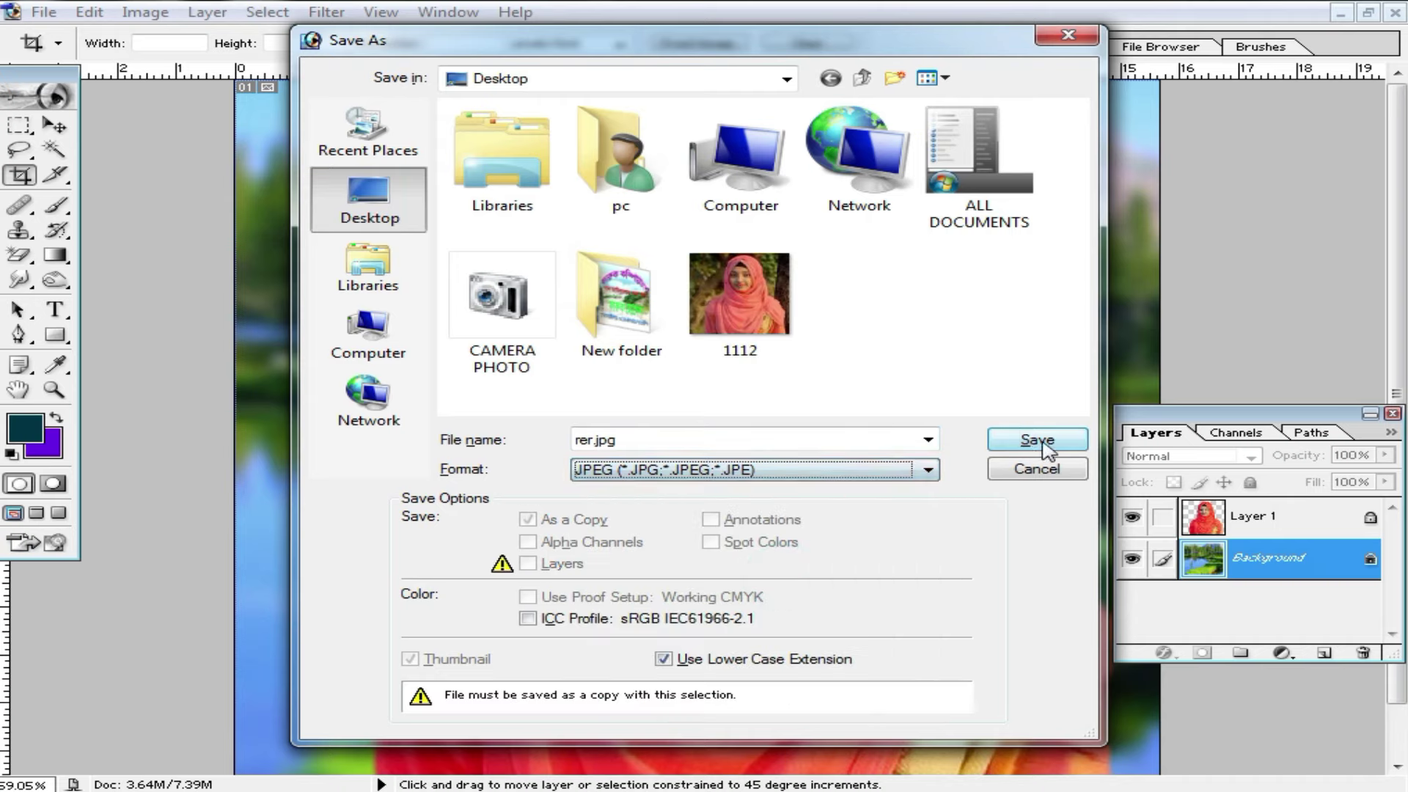
{"action": "left_click", "coordinate": [1037, 440]}
{"action": "left_click", "coordinate": [897, 243]}
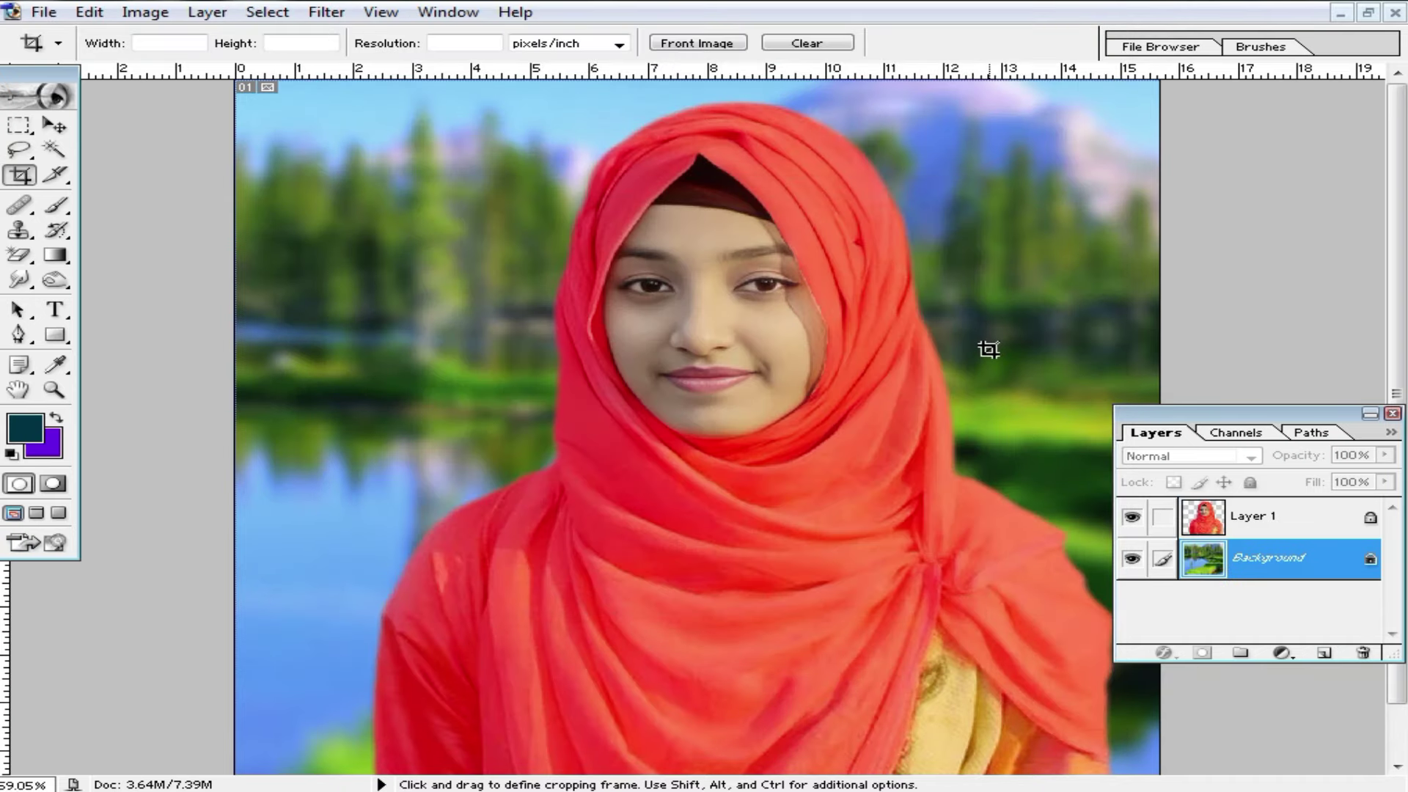